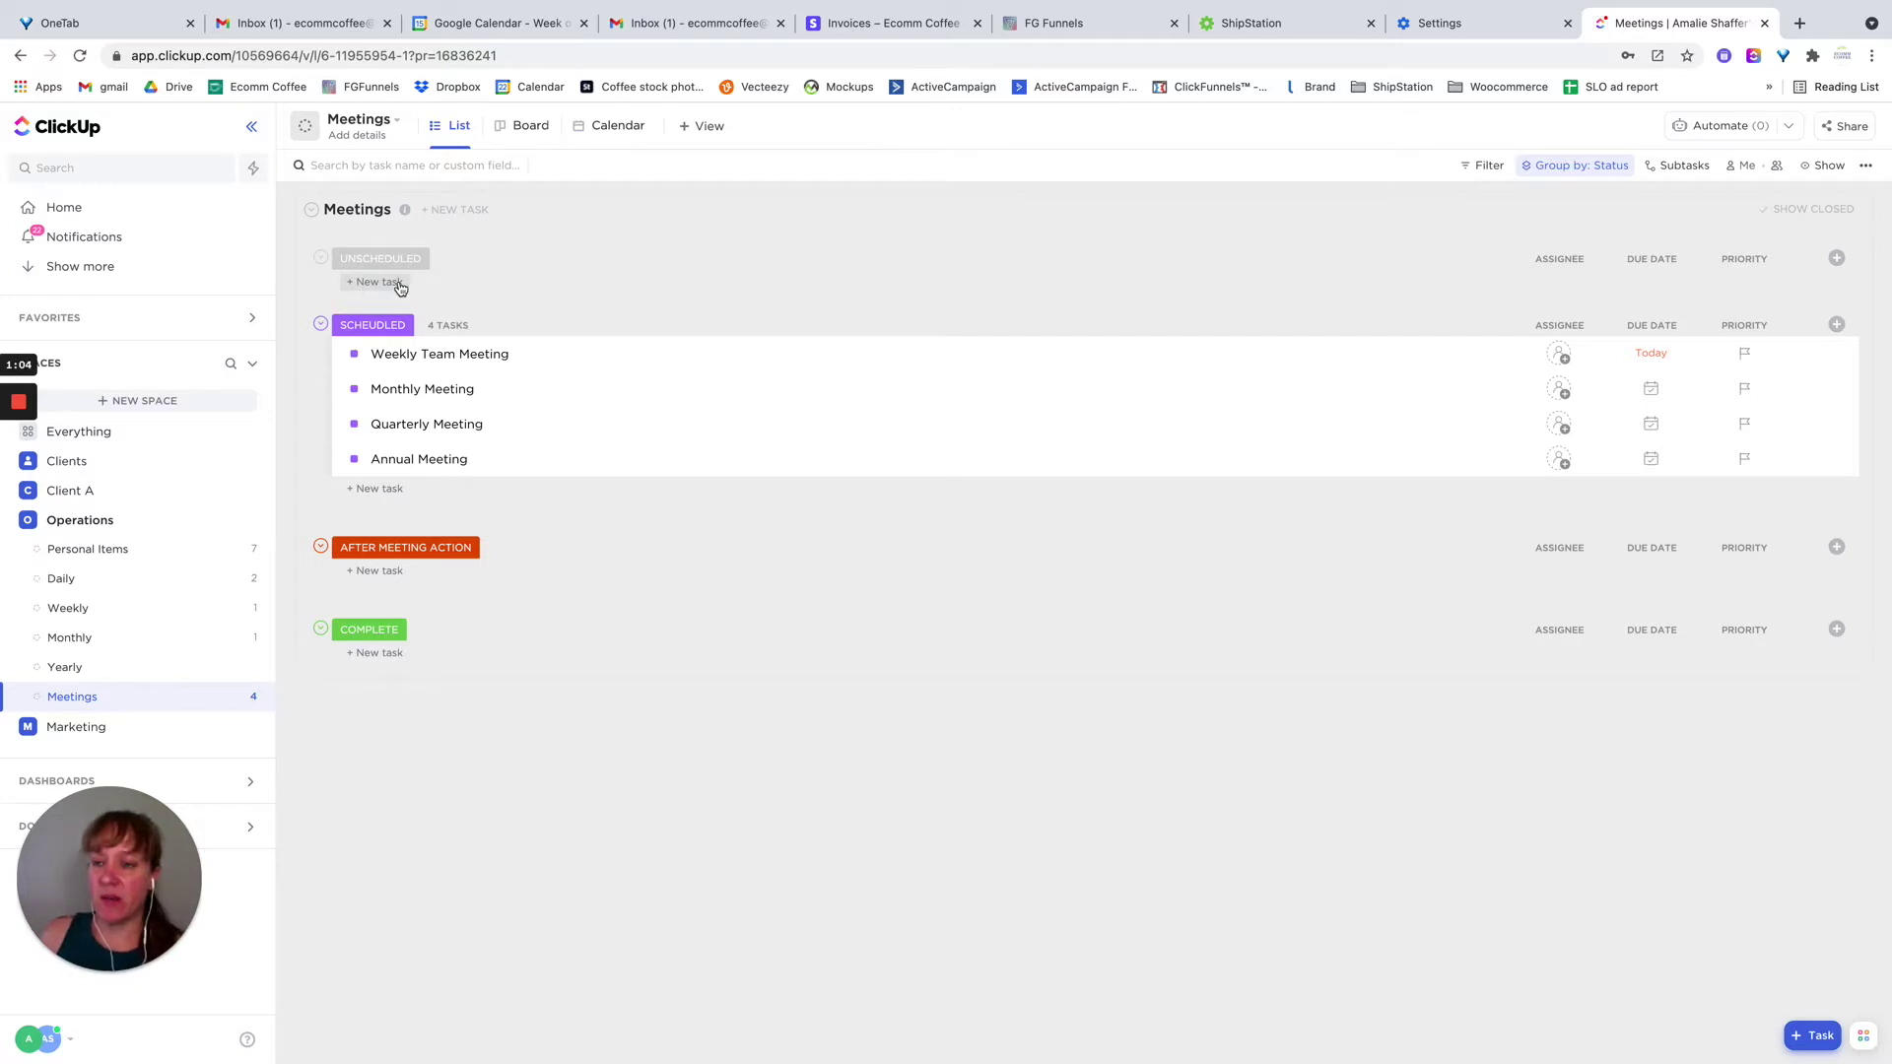
Add the unscheduled task 'Review blog posts for lead magnets' to the Meetings list
{"action": "left_click", "coordinate": [398, 284]}
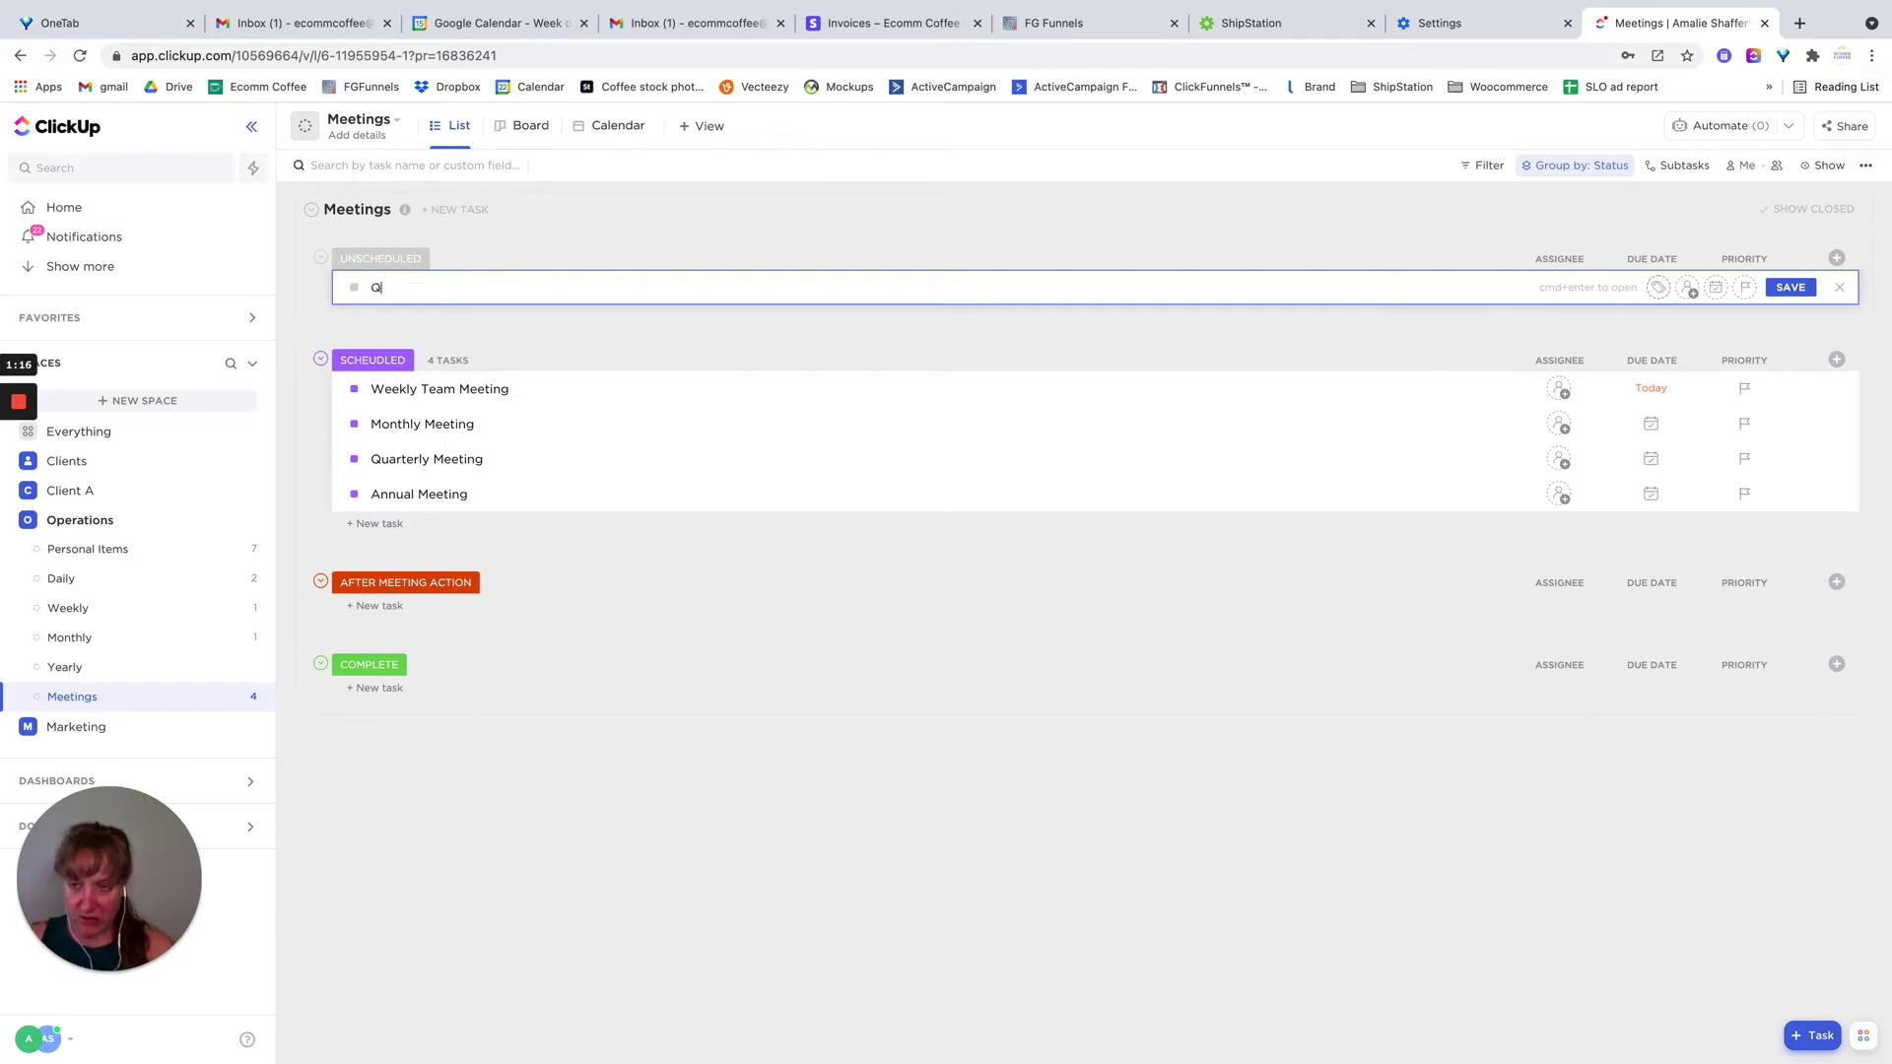
{"action": "type", "text": "REview"}
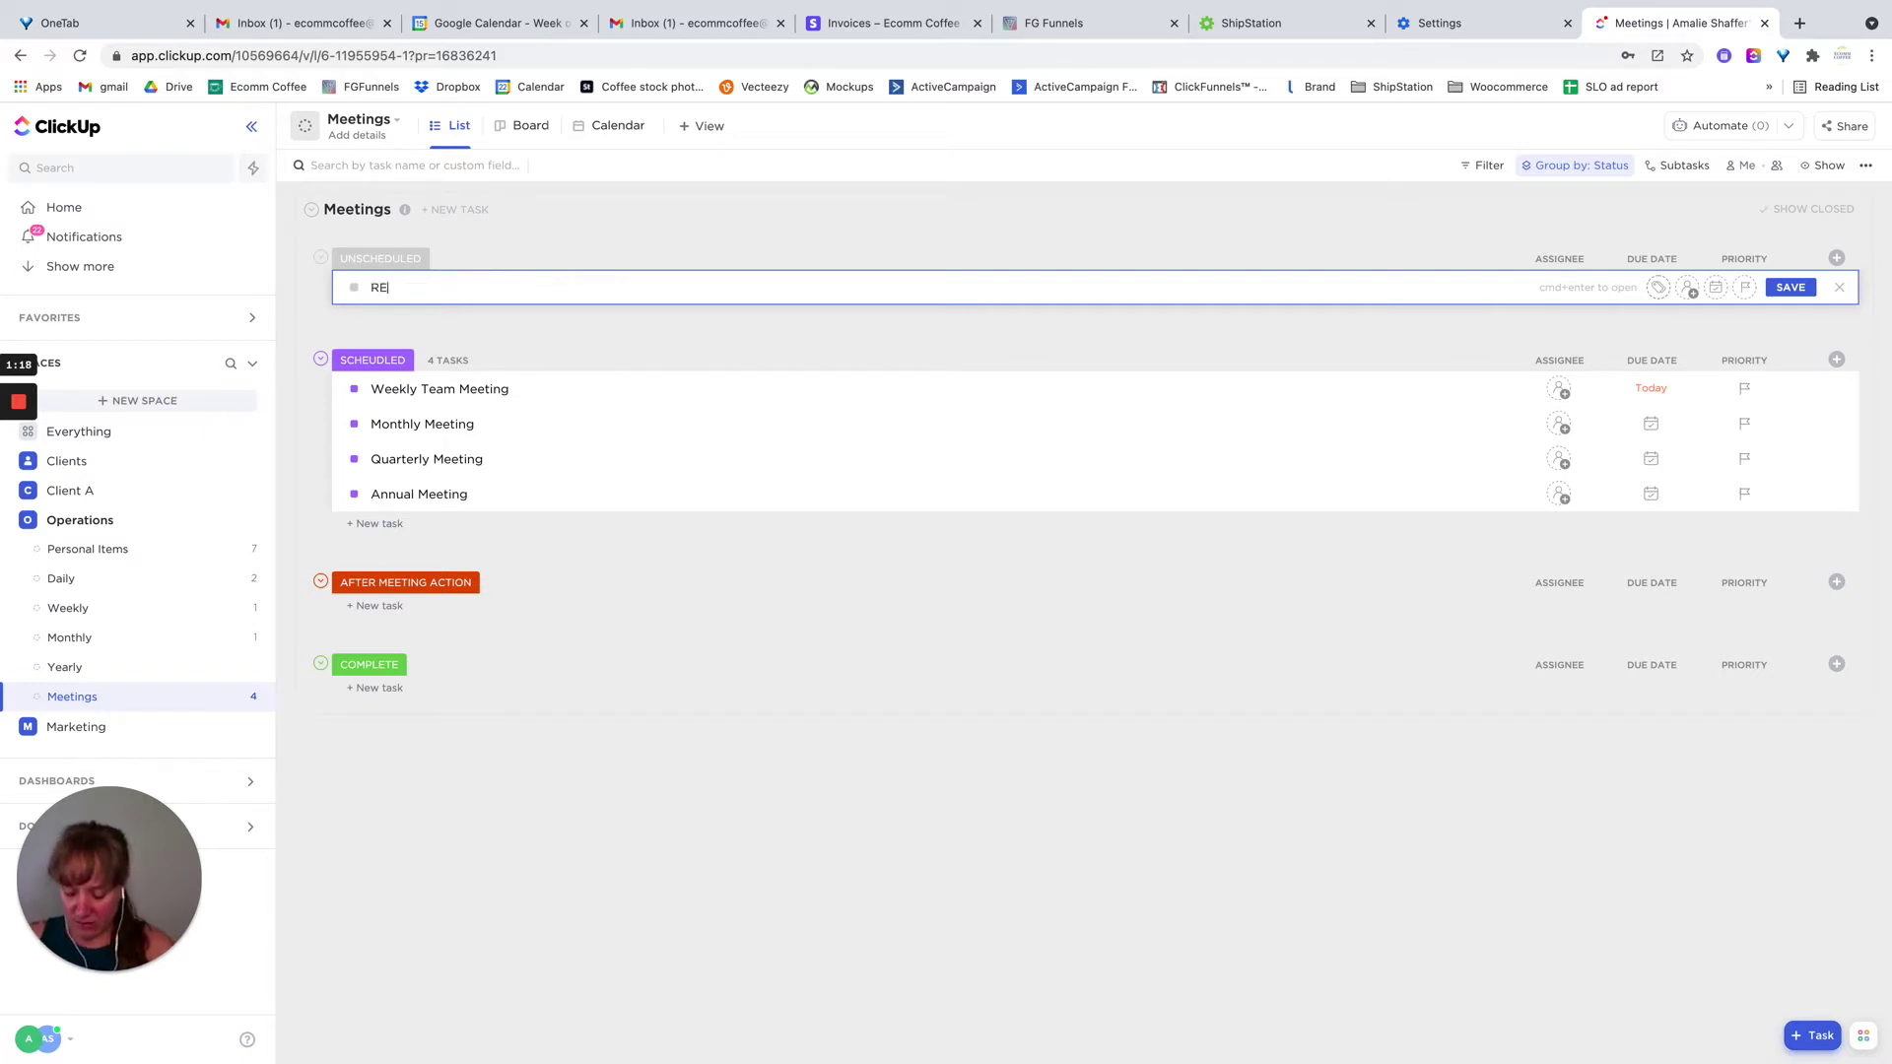
{"action": "key", "text": "BackSpace"}
{"action": "key", "text": "BackSpace"}
{"action": "key", "text": "BackSpace"}
{"action": "key", "text": "BackSpace"}
{"action": "key", "text": "BackSpace"}
{"action": "key", "text": "BackSpace"}
{"action": "type", "text": "eview blog"}
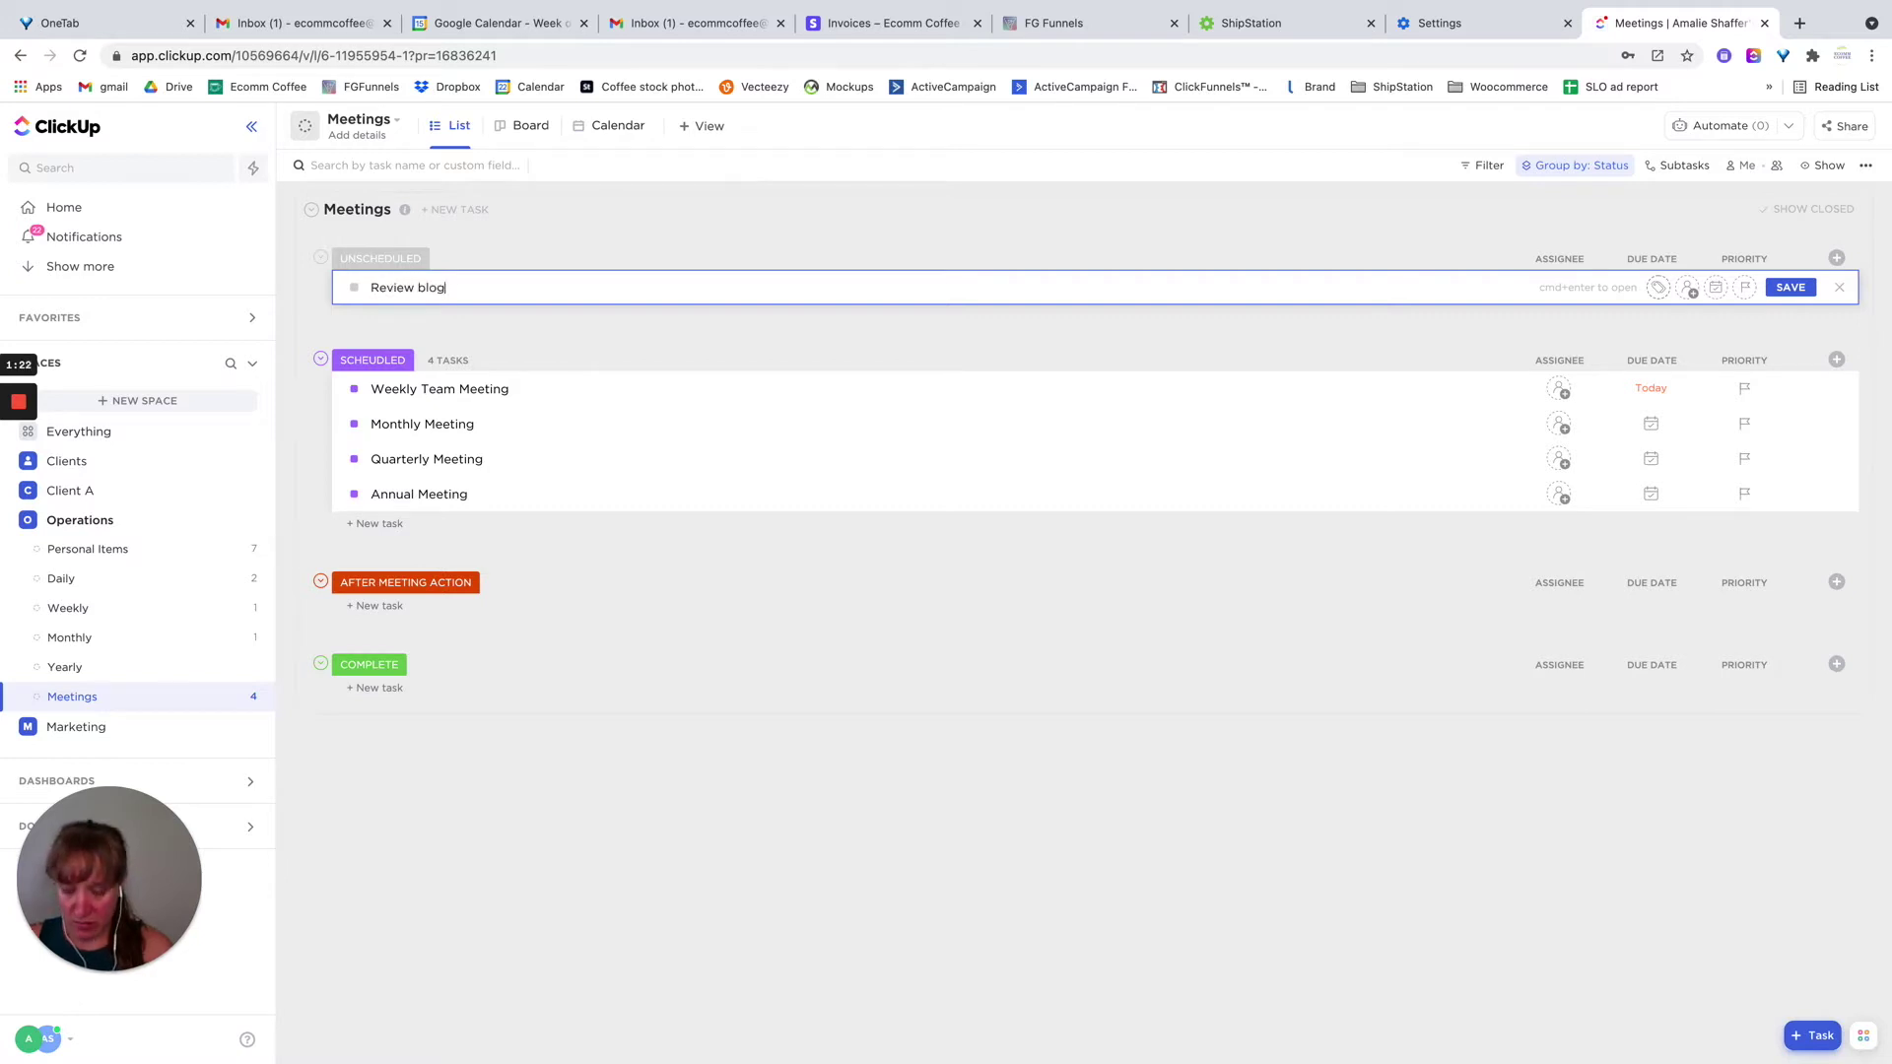
{"action": "type", "text": " posts for lead"}
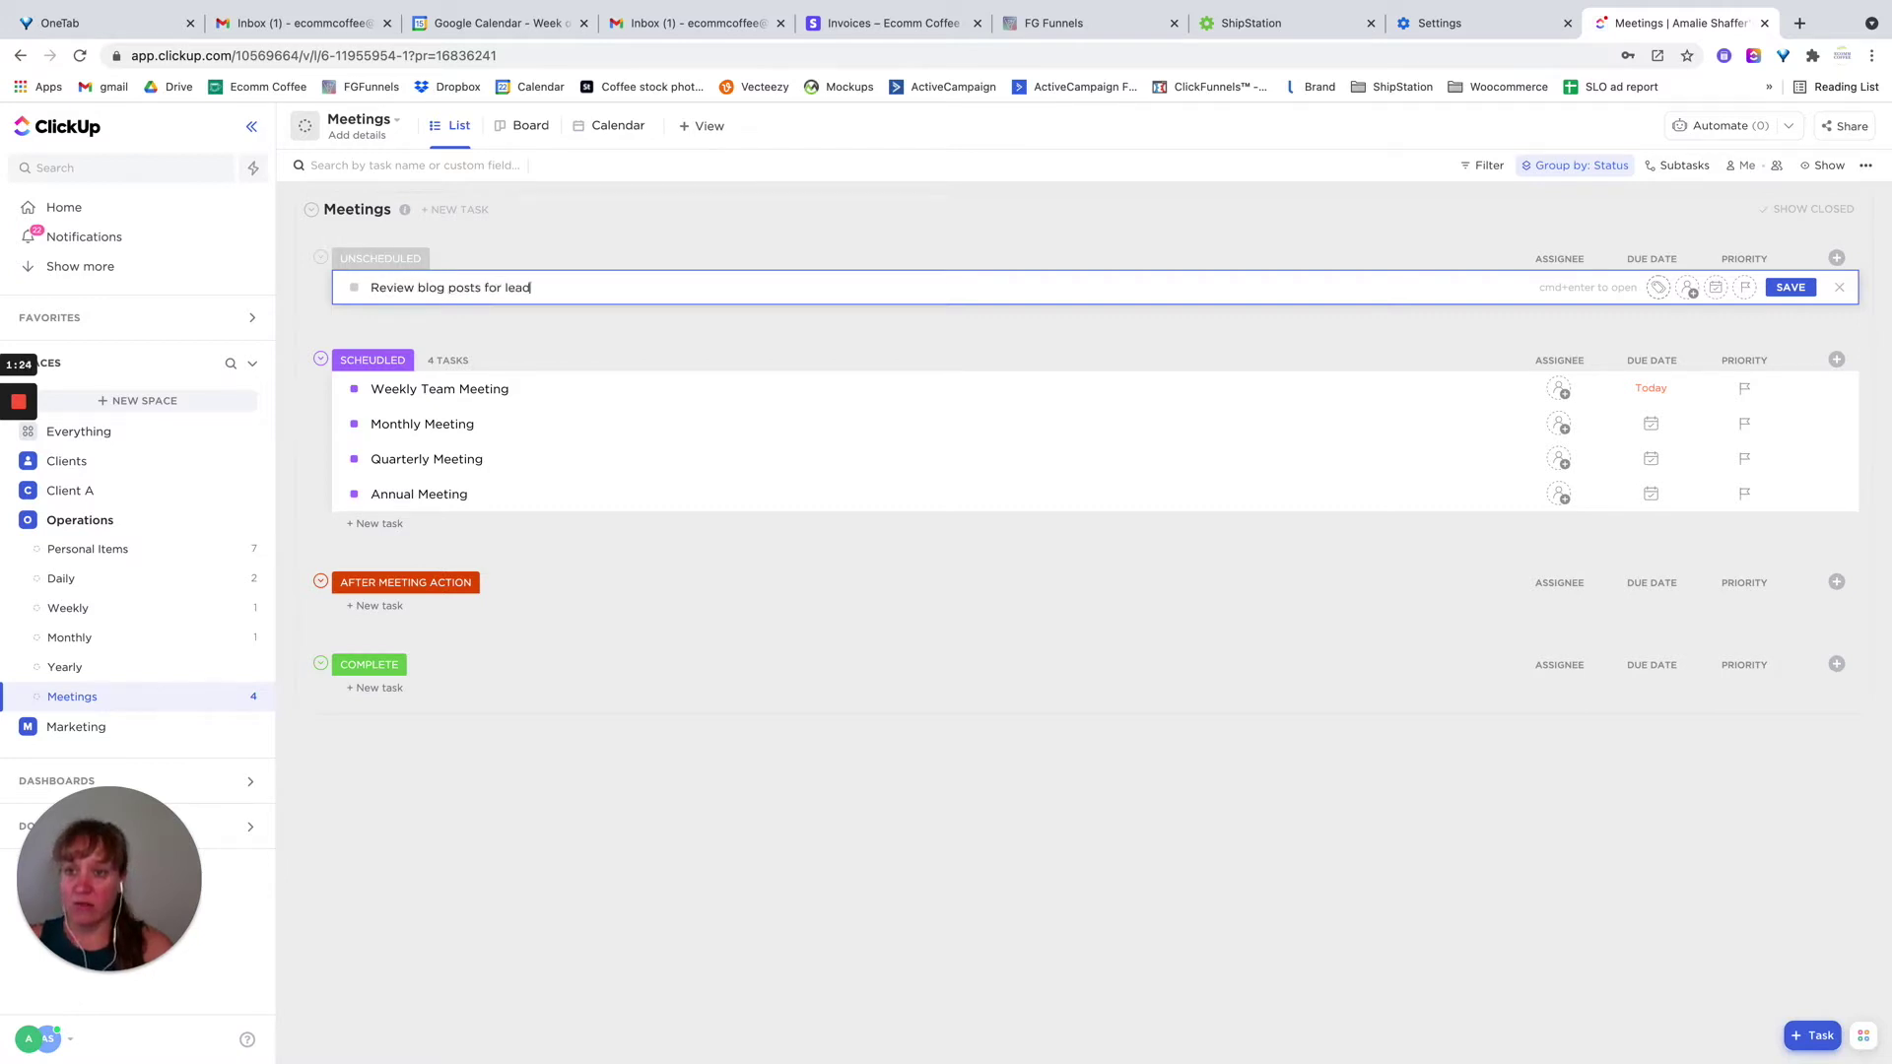
{"action": "type", "text": " magnets"}
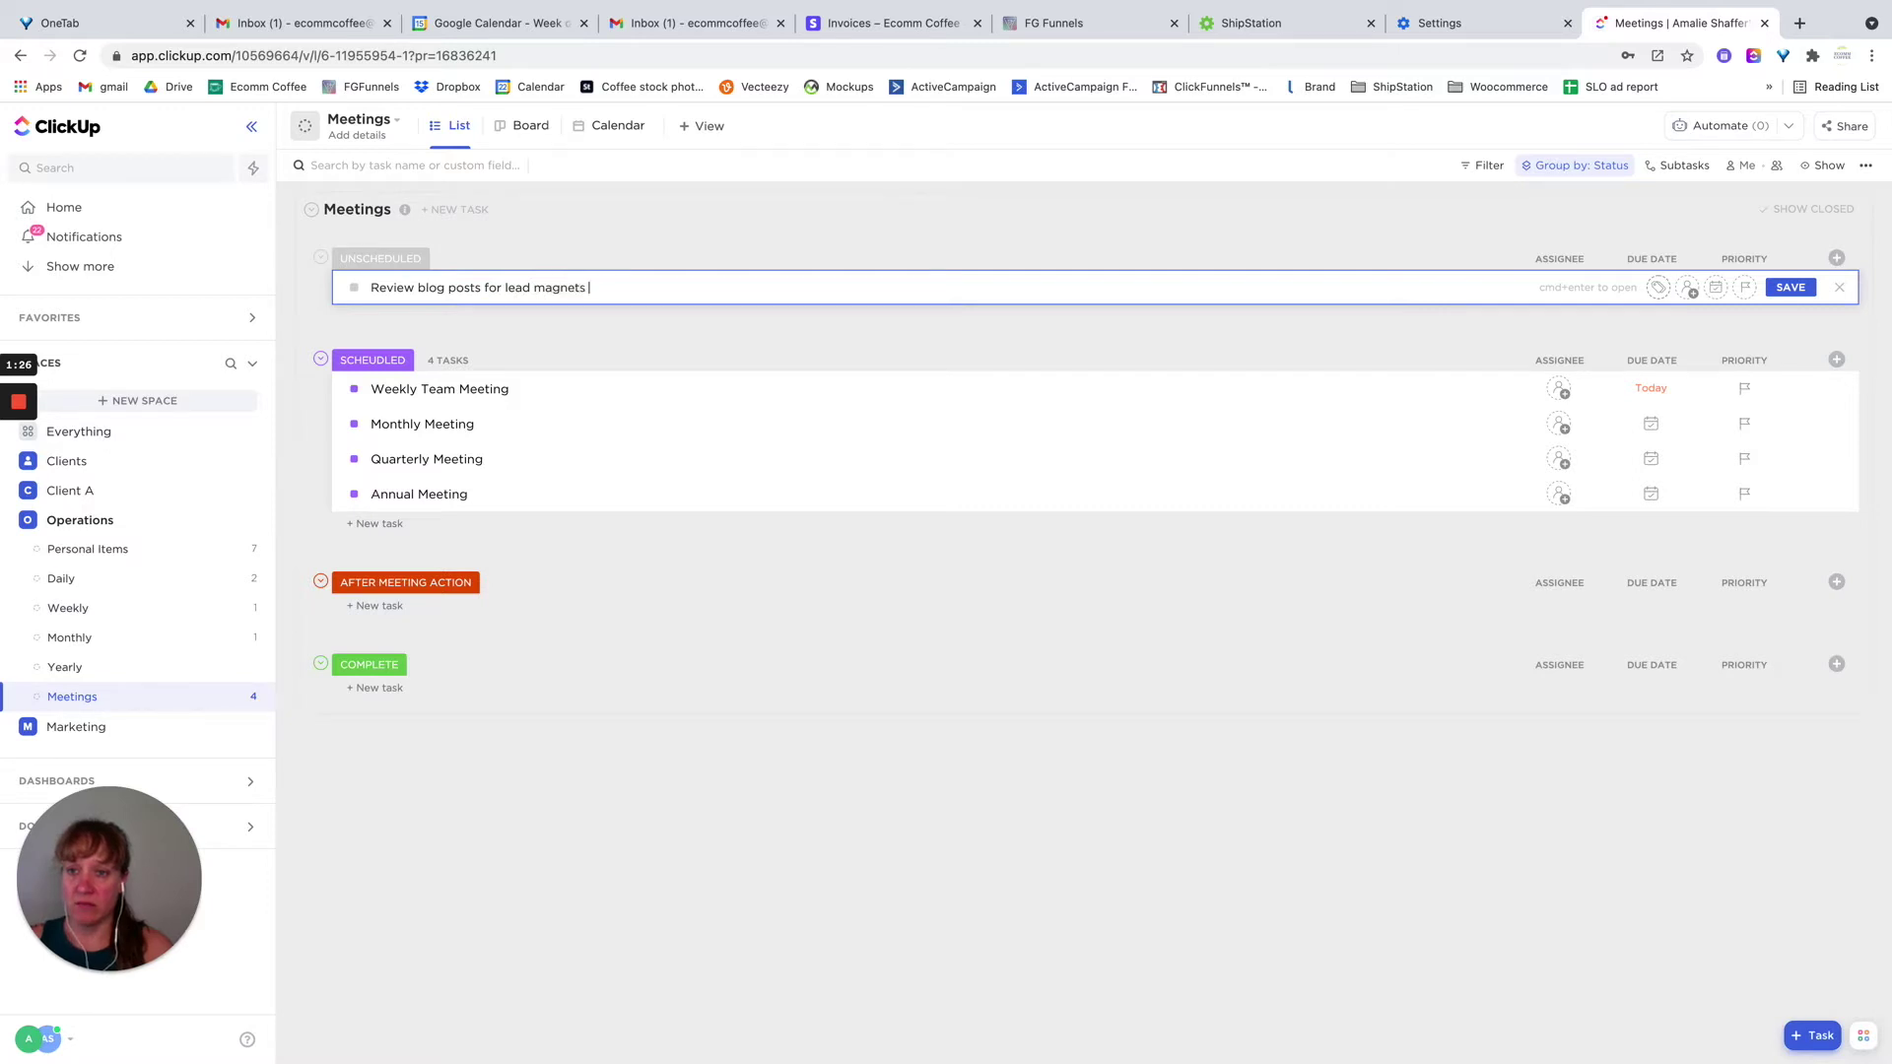
{"action": "key", "text": "Return"}
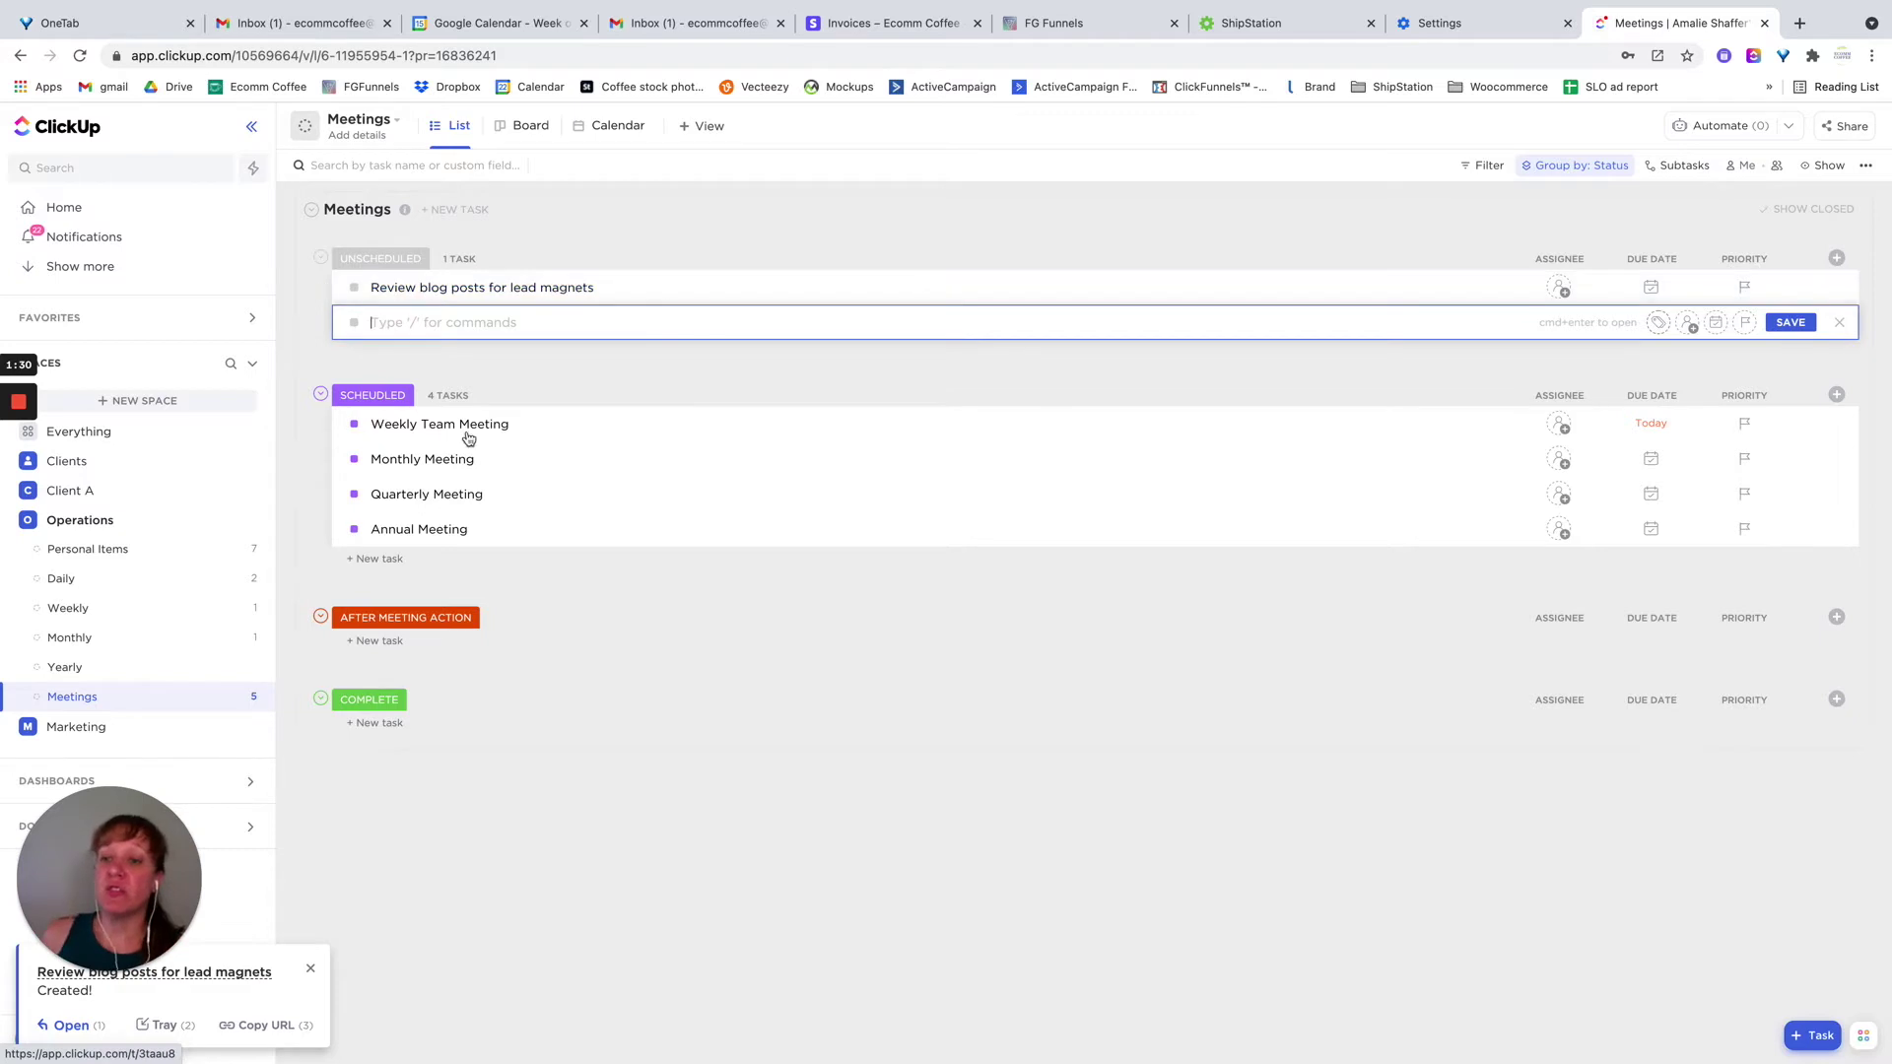
{"action": "left_click", "coordinate": [603, 379]}
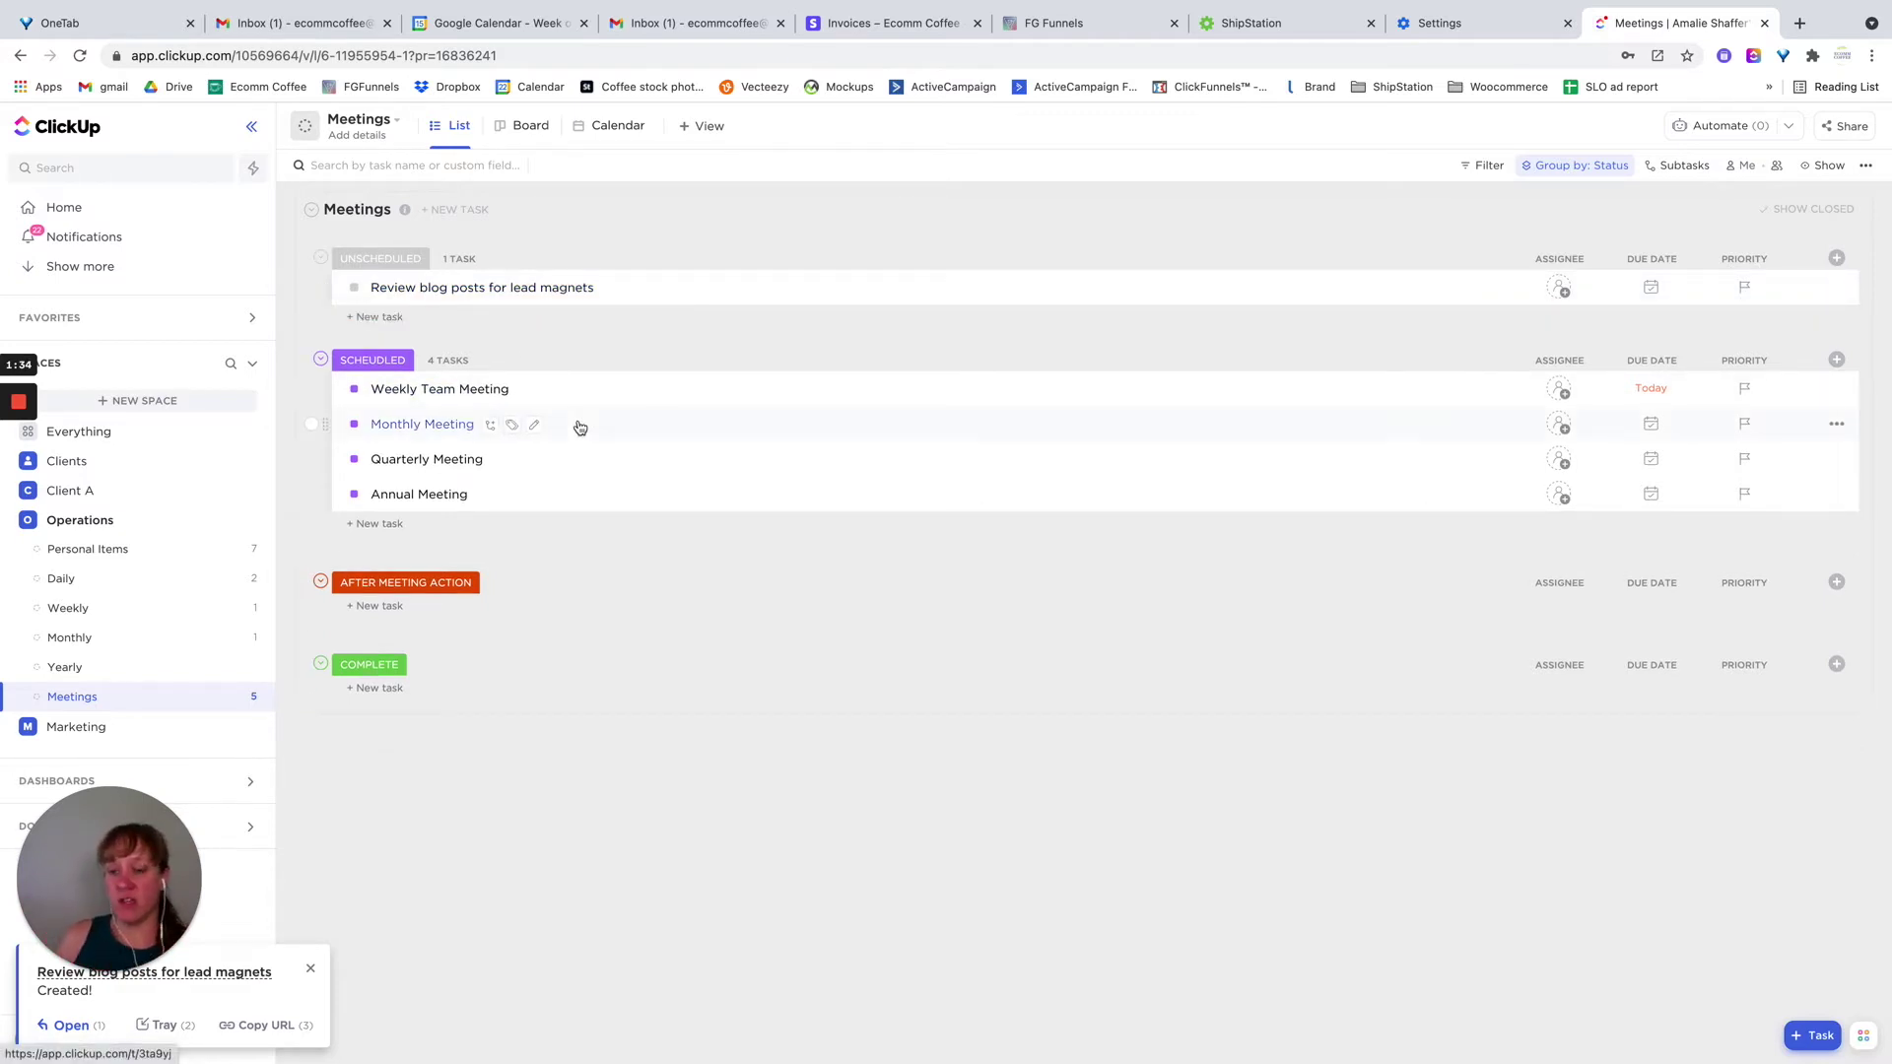
Open the Weekly Team Meeting task and its attached Weekly Team Meeting 6/8 doc
{"action": "left_click", "coordinate": [440, 390]}
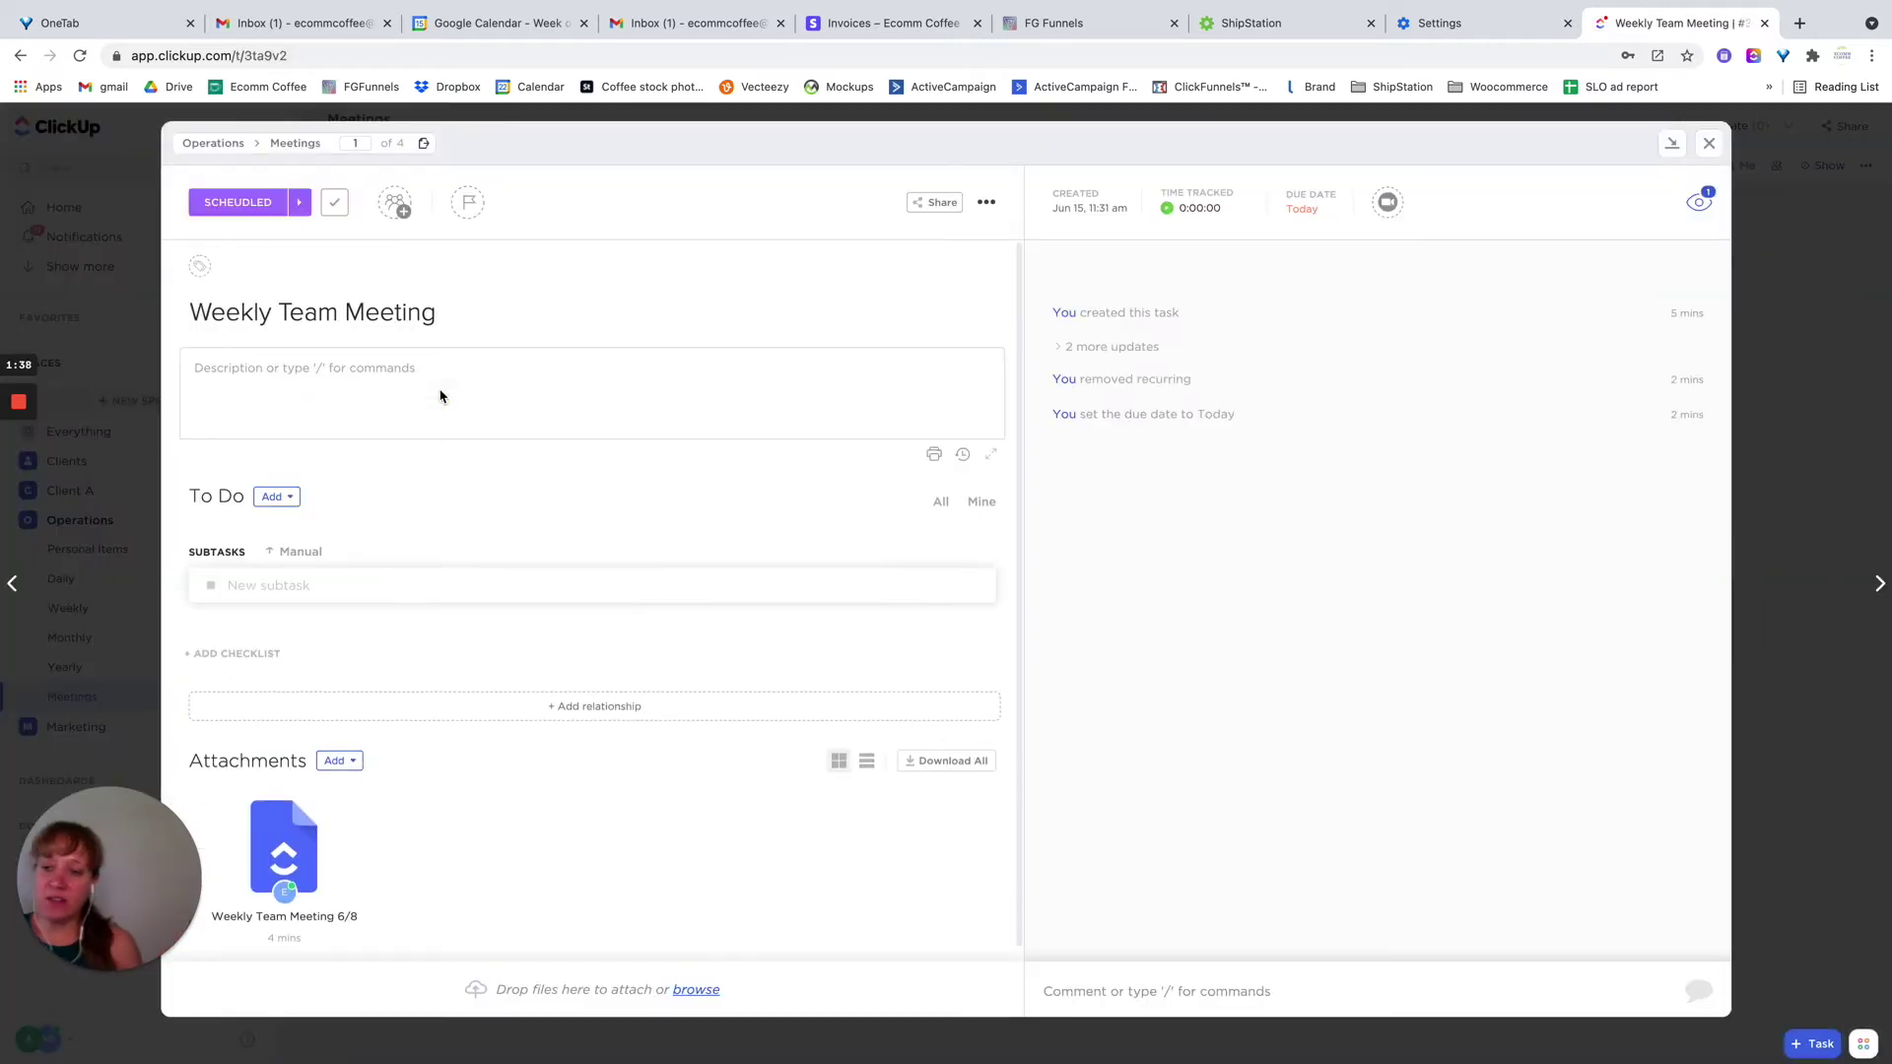
{"action": "scroll", "coordinate": [494, 815], "scroll_direction": "down", "scroll_amount": 1}
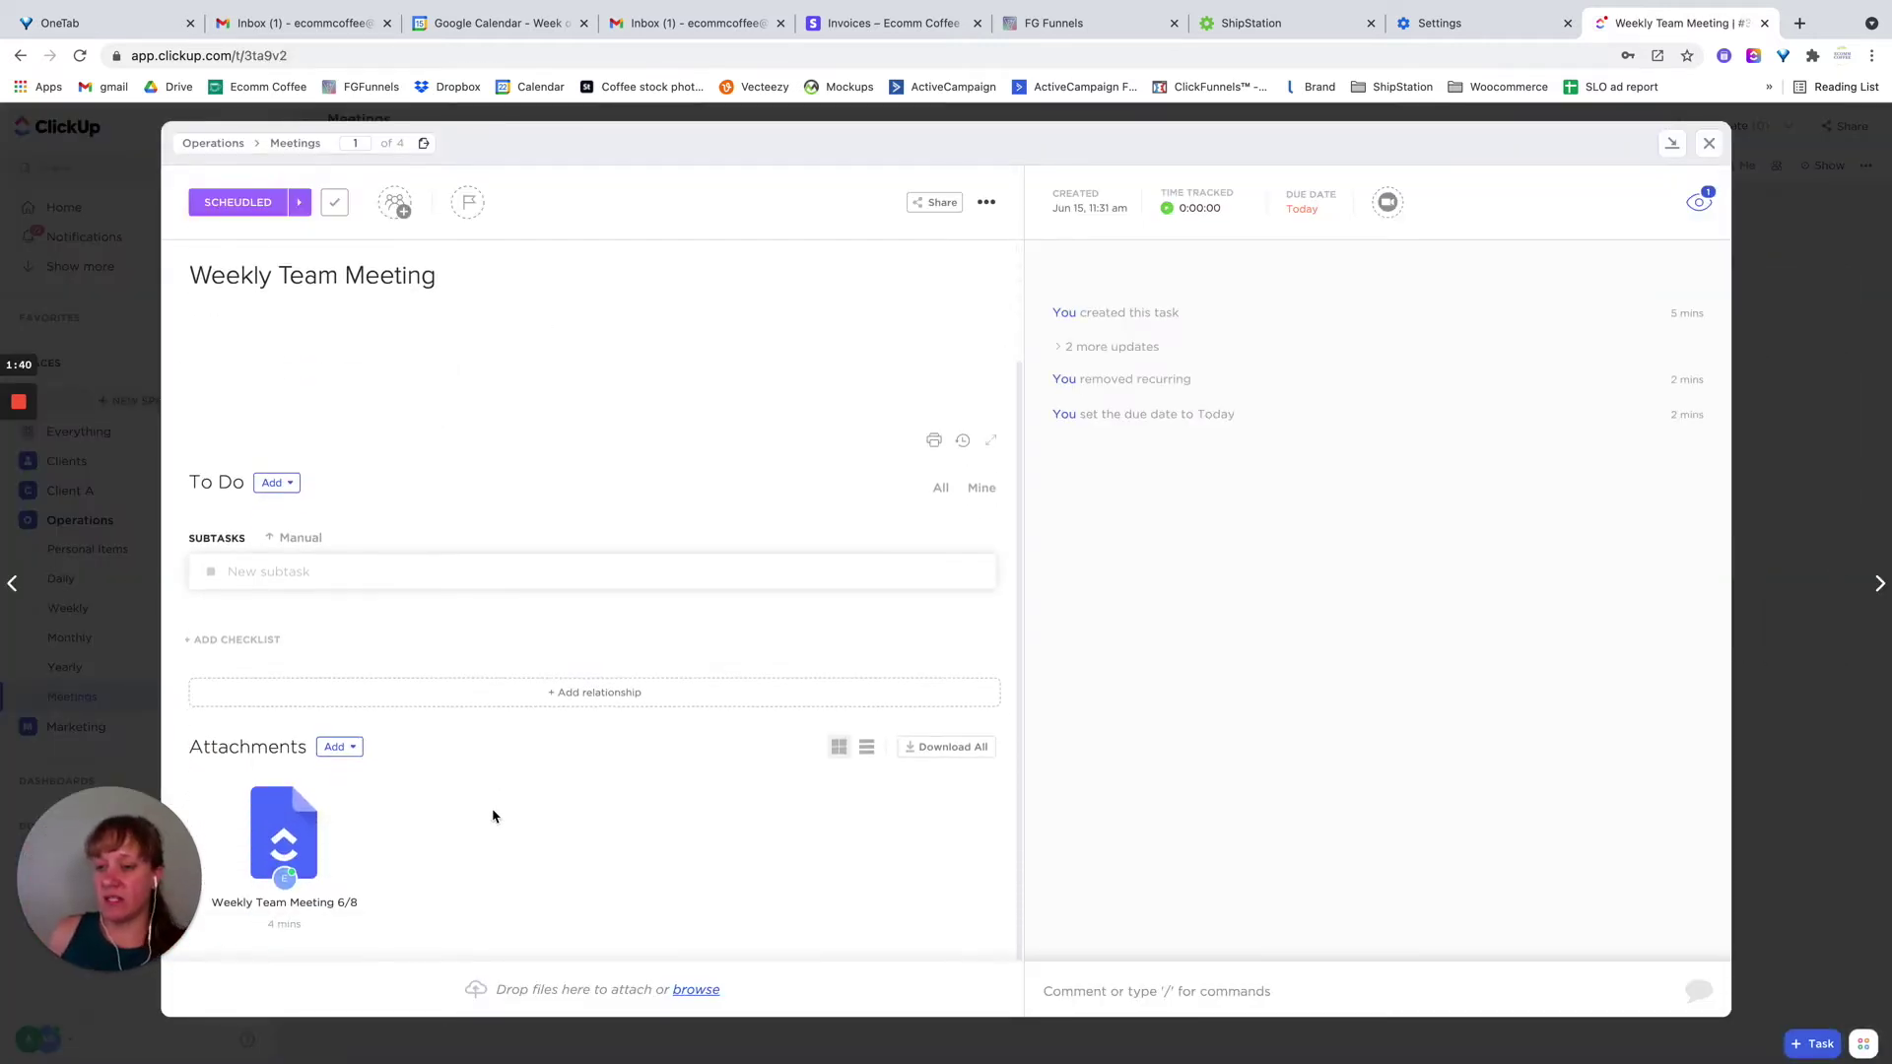
{"action": "left_click", "coordinate": [329, 839]}
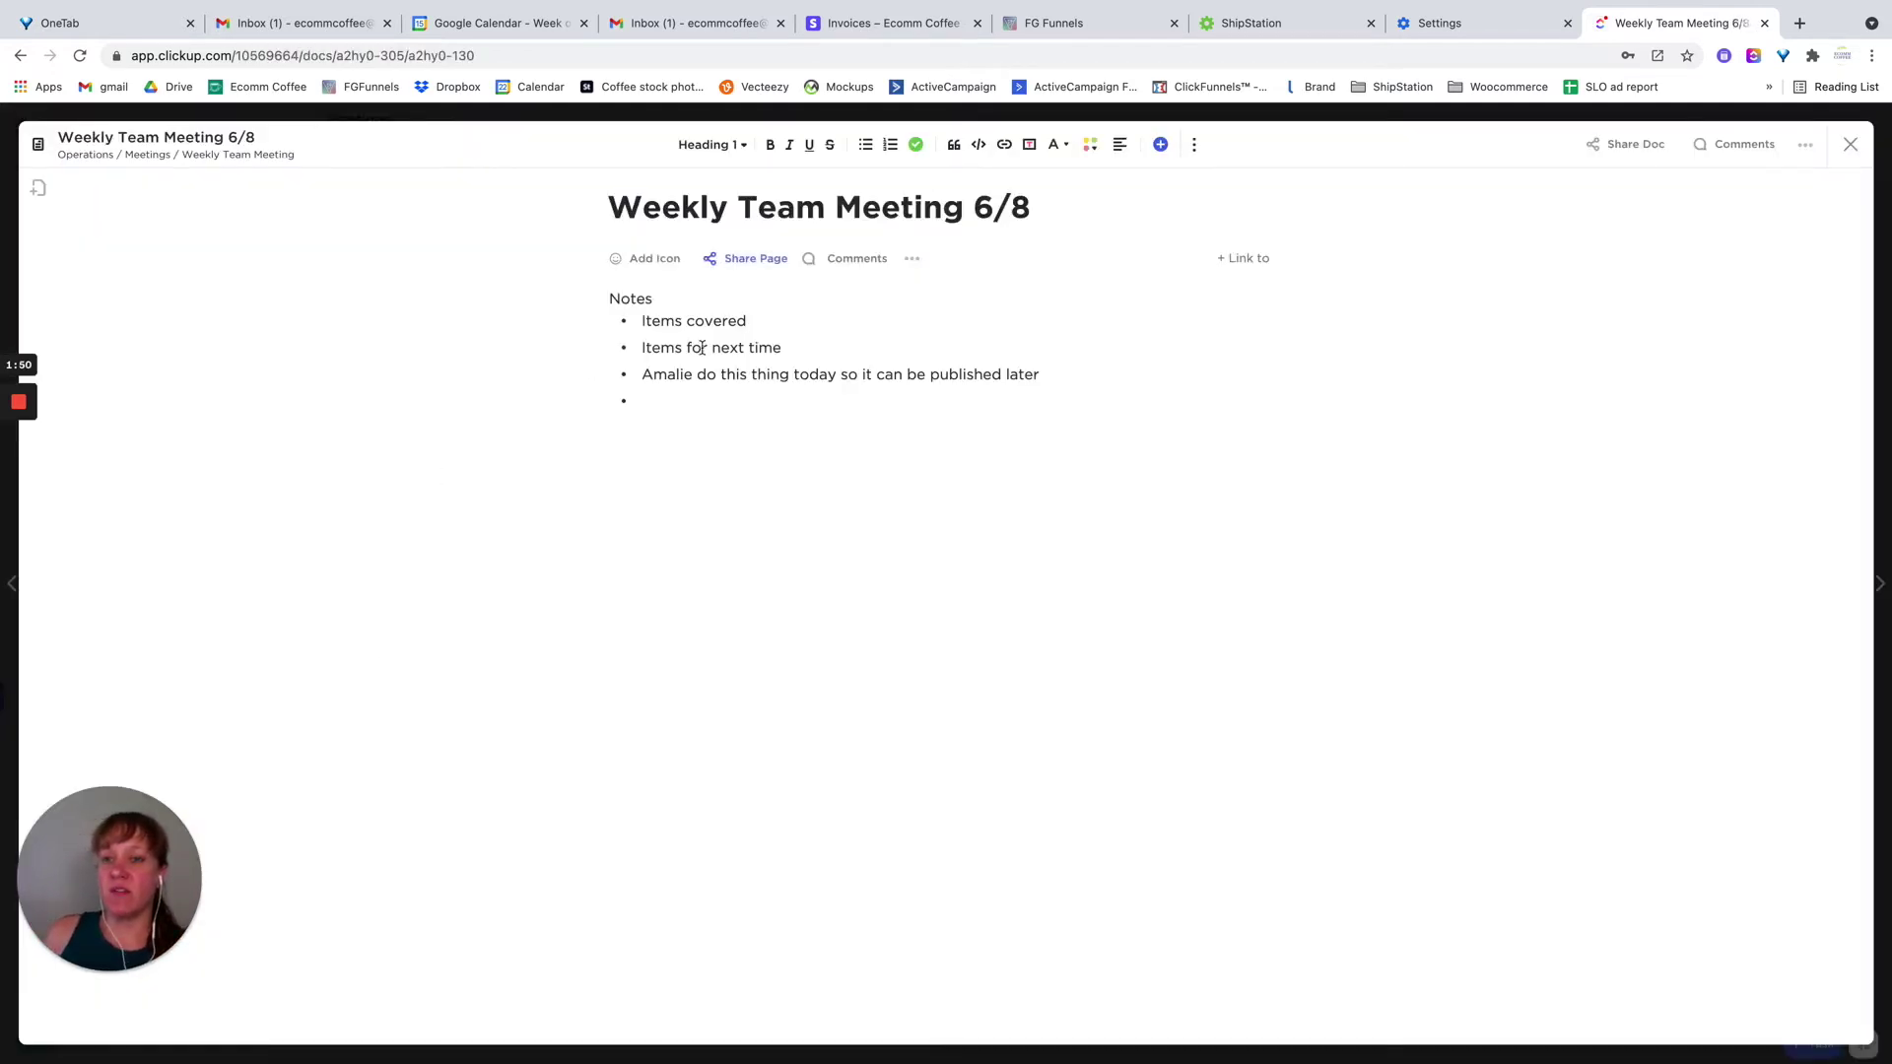
Turn the doc's third note bullet into a new task in the Personal Items list
{"action": "left_click_drag", "start_coordinate": [1048, 378], "coordinate": [626, 378]}
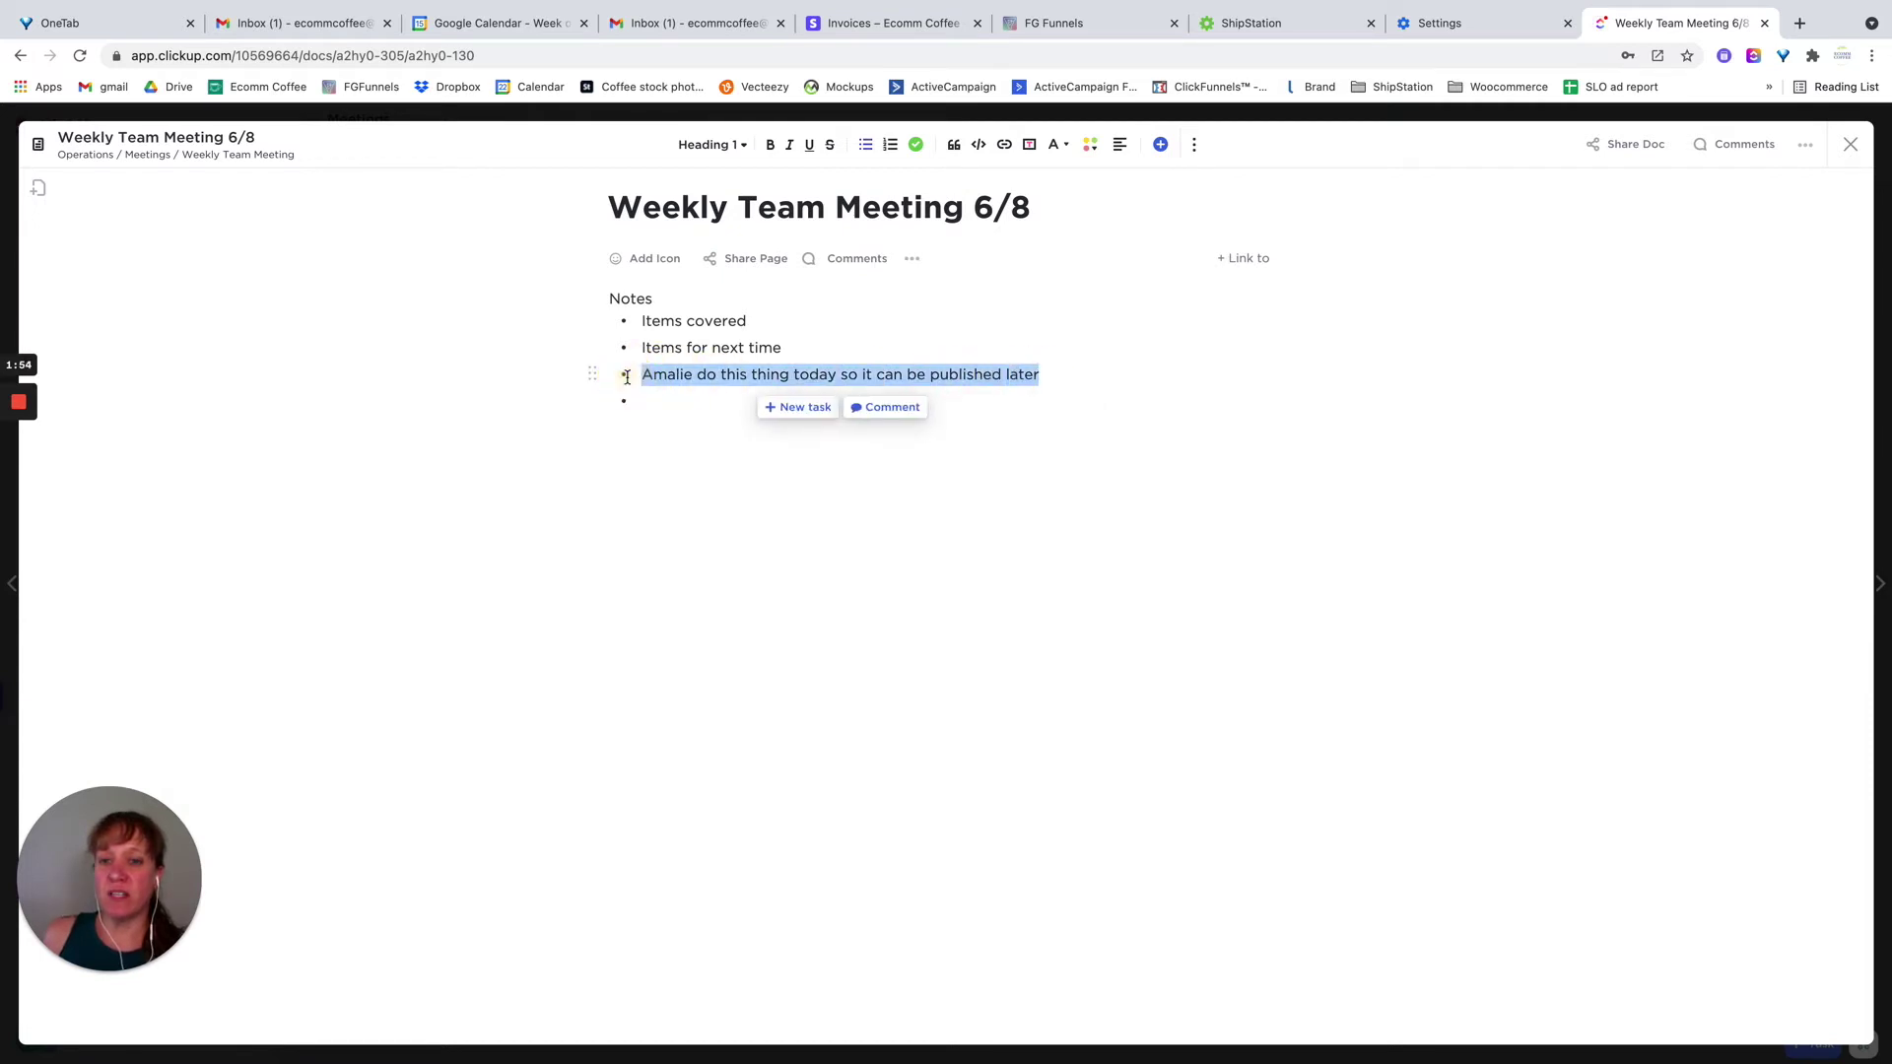
{"action": "left_click", "coordinate": [798, 407]}
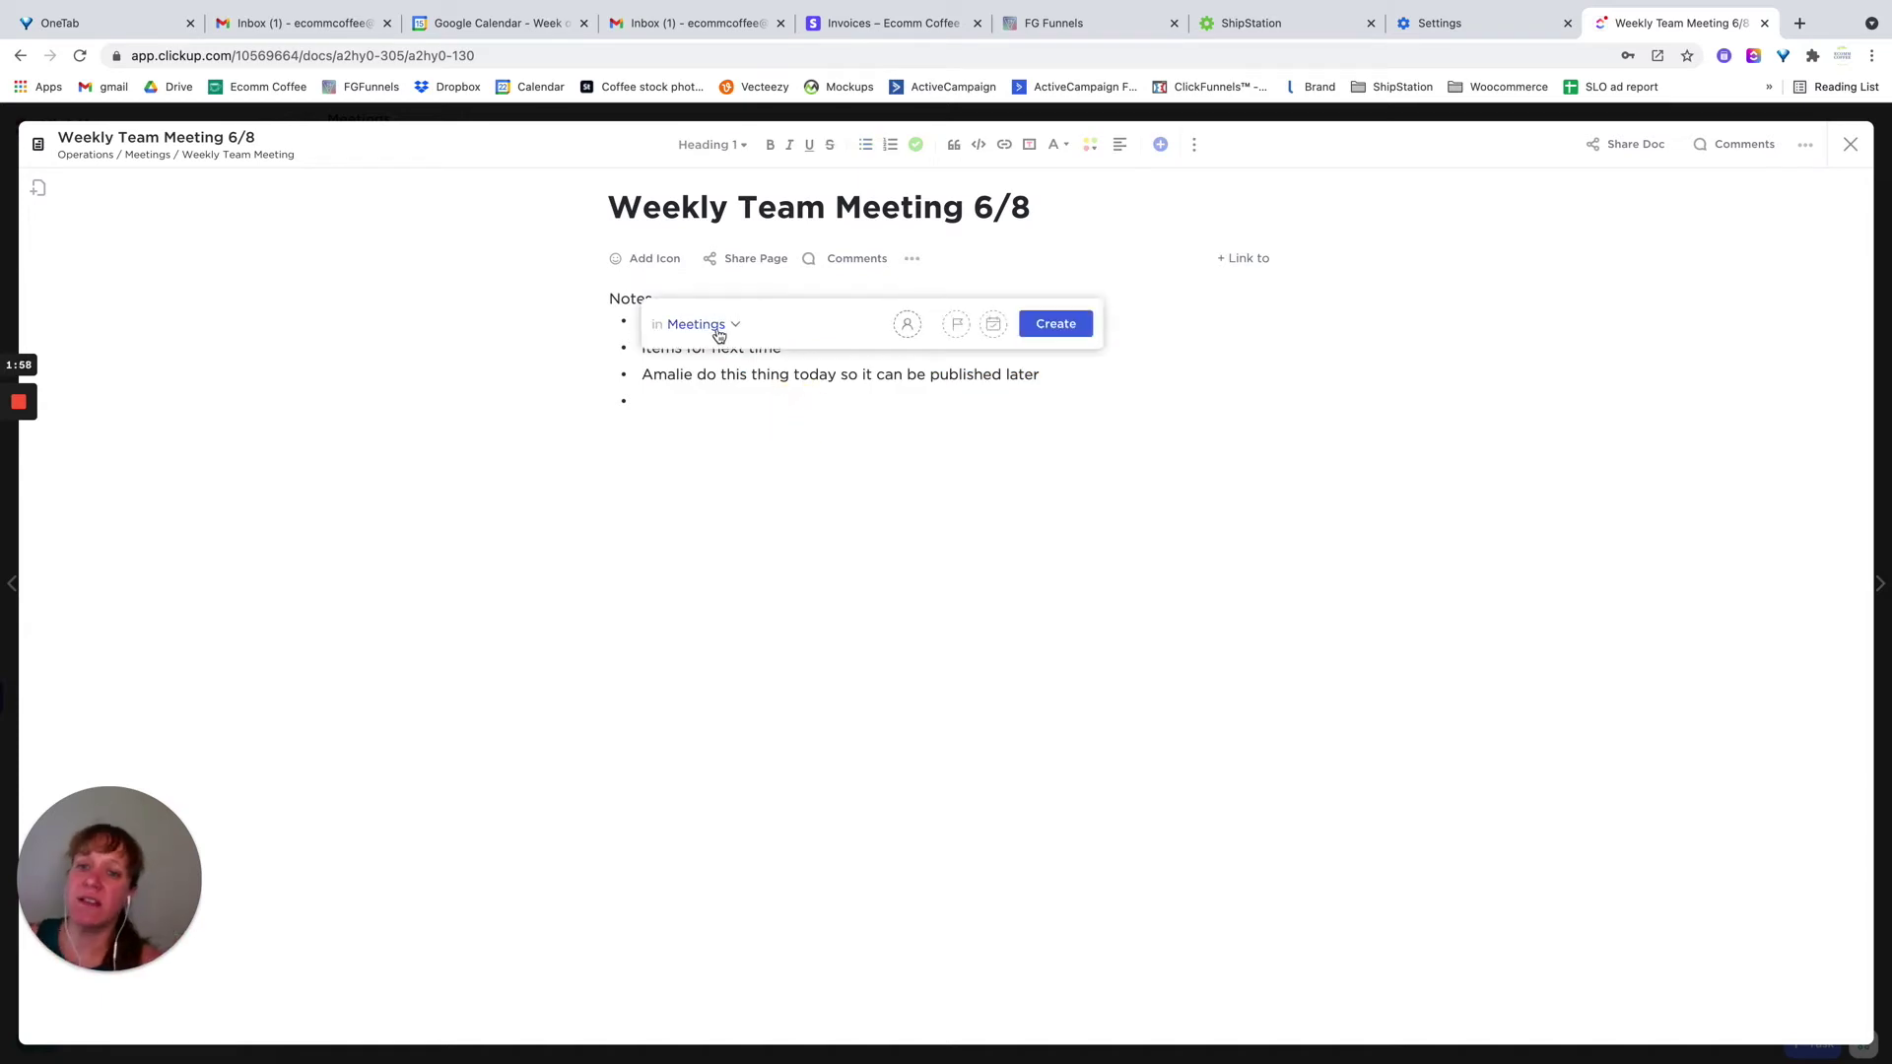
{"action": "left_click", "coordinate": [718, 332]}
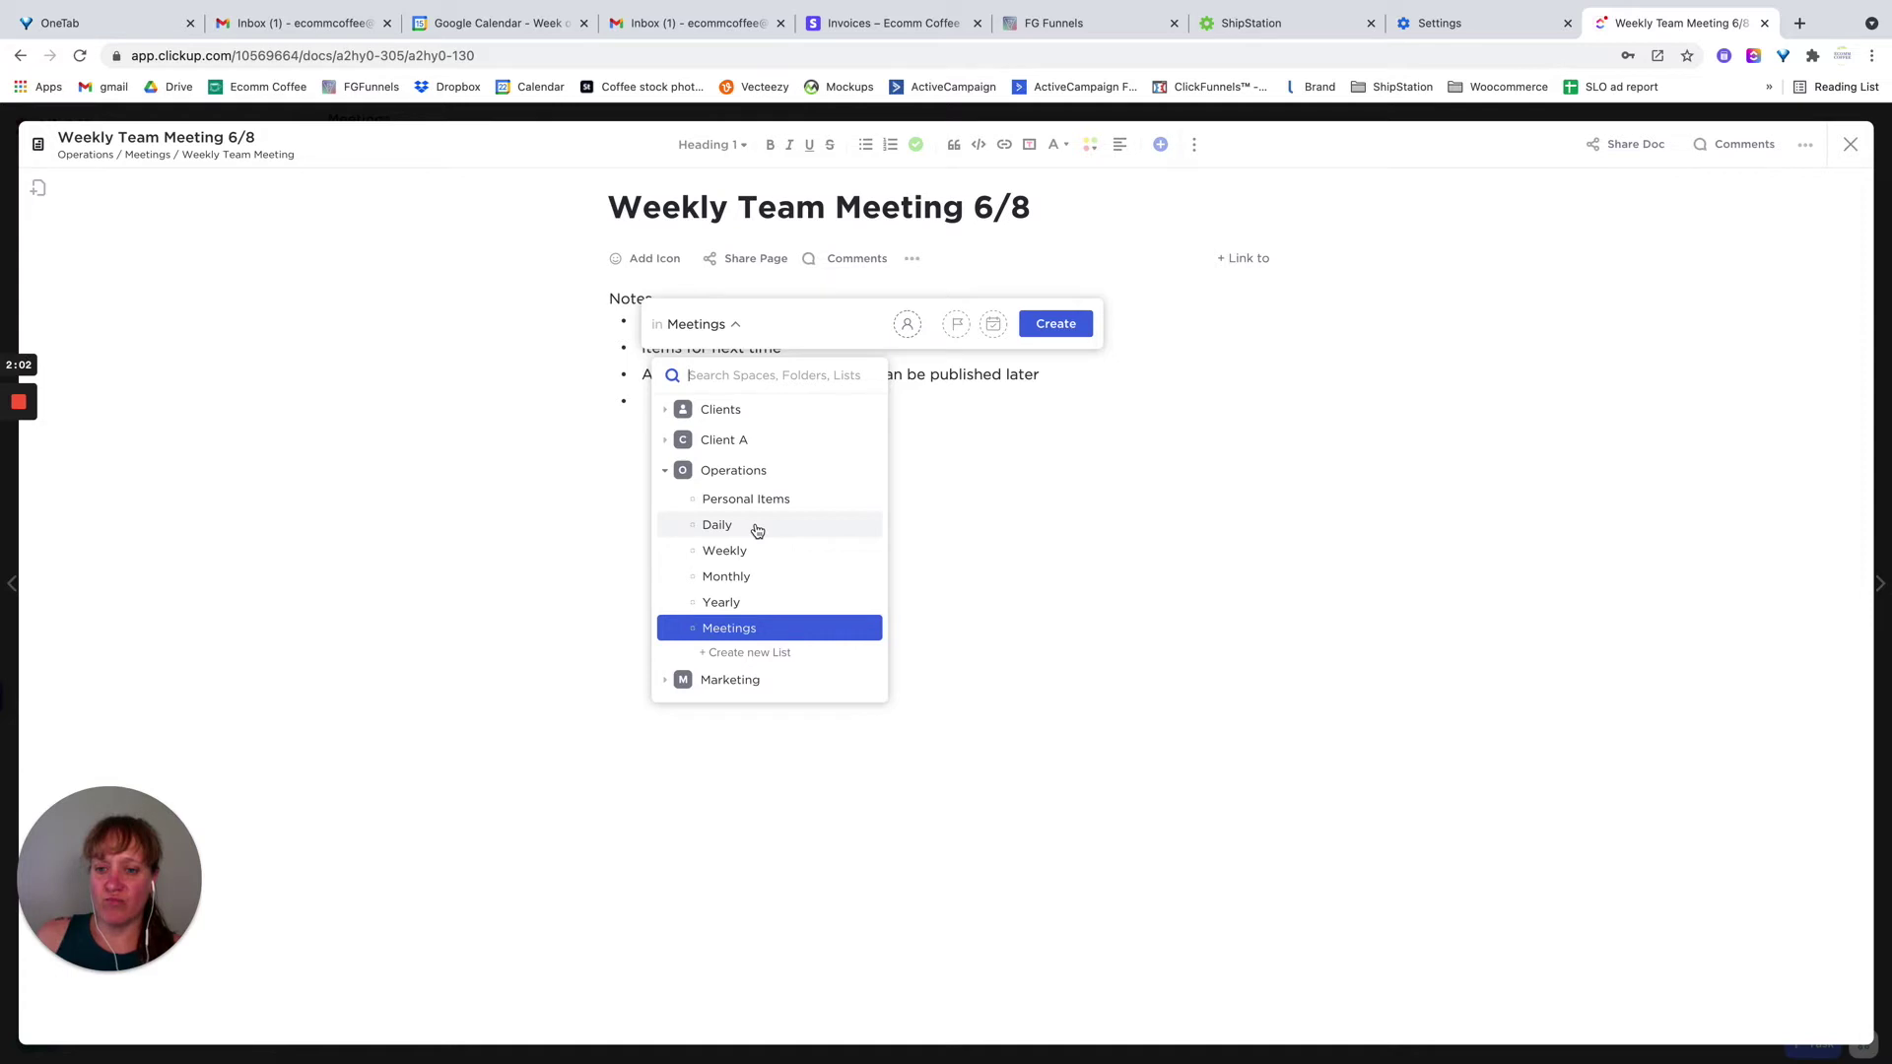
{"action": "left_click", "coordinate": [666, 680]}
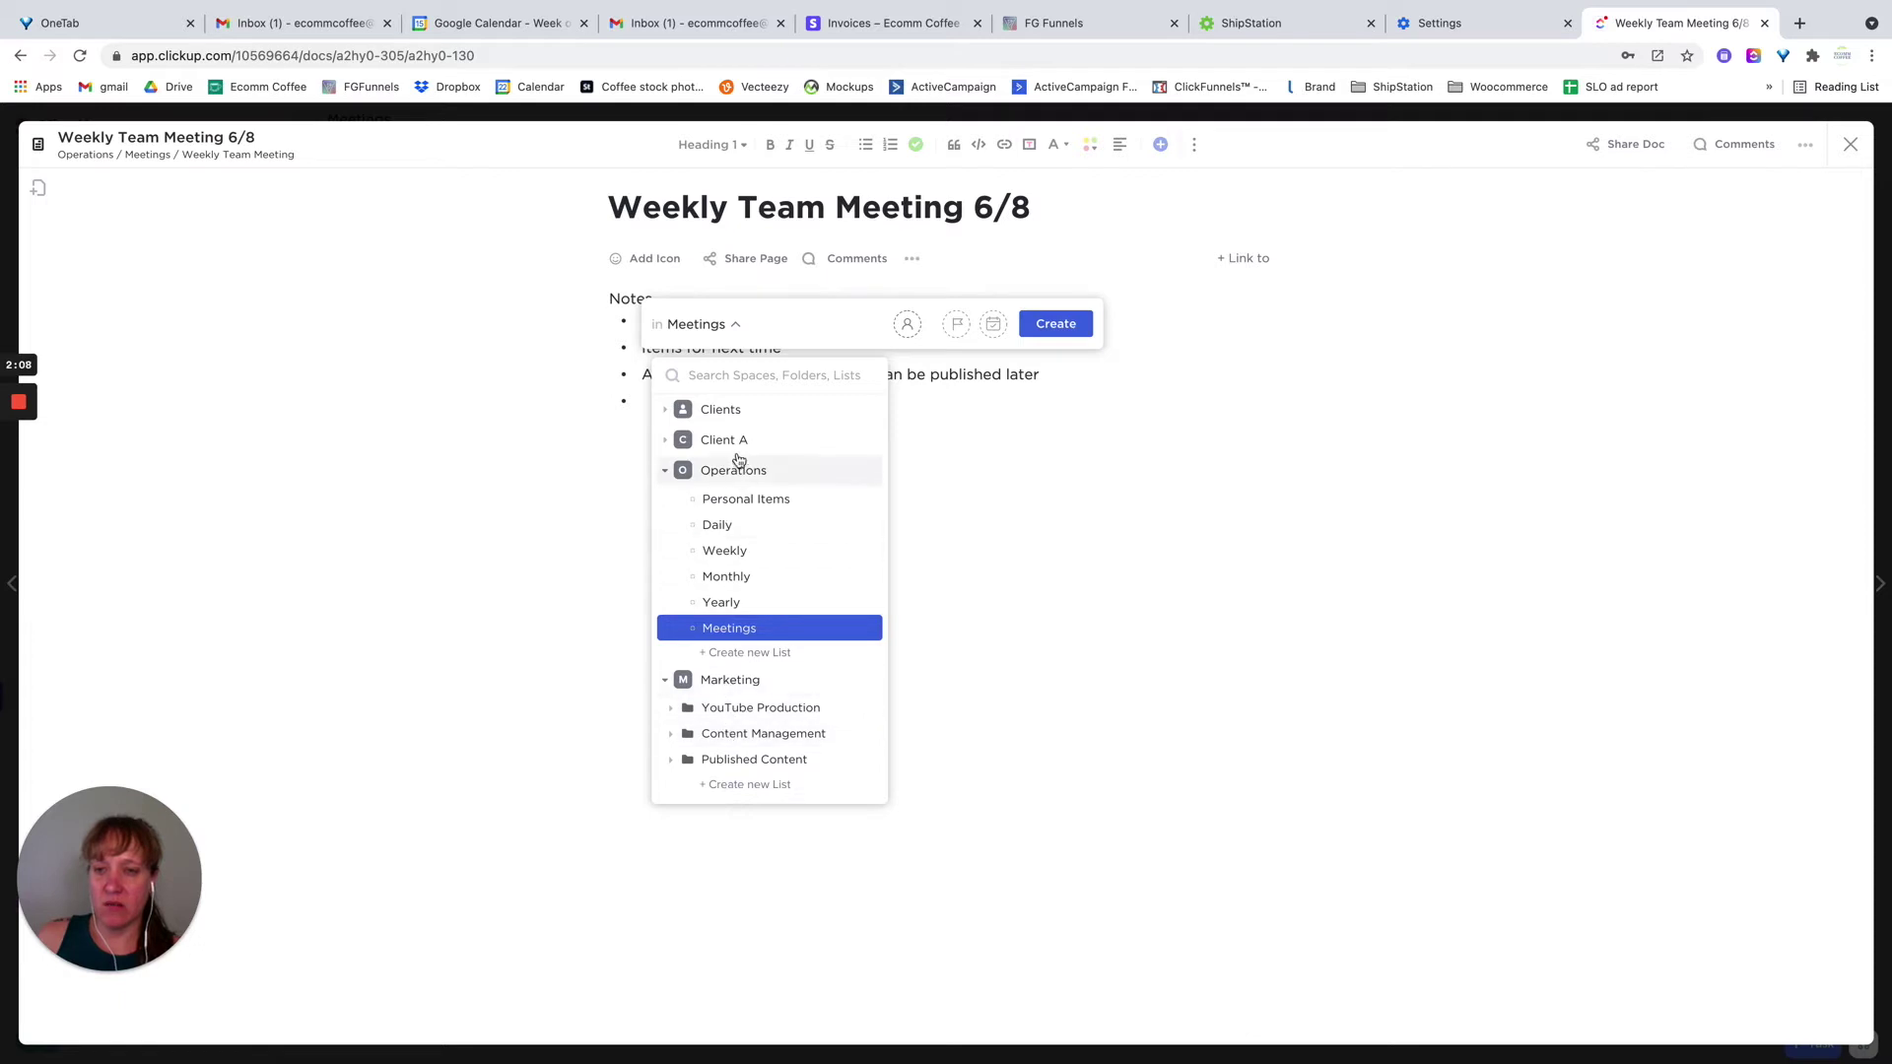
{"action": "left_click", "coordinate": [734, 503]}
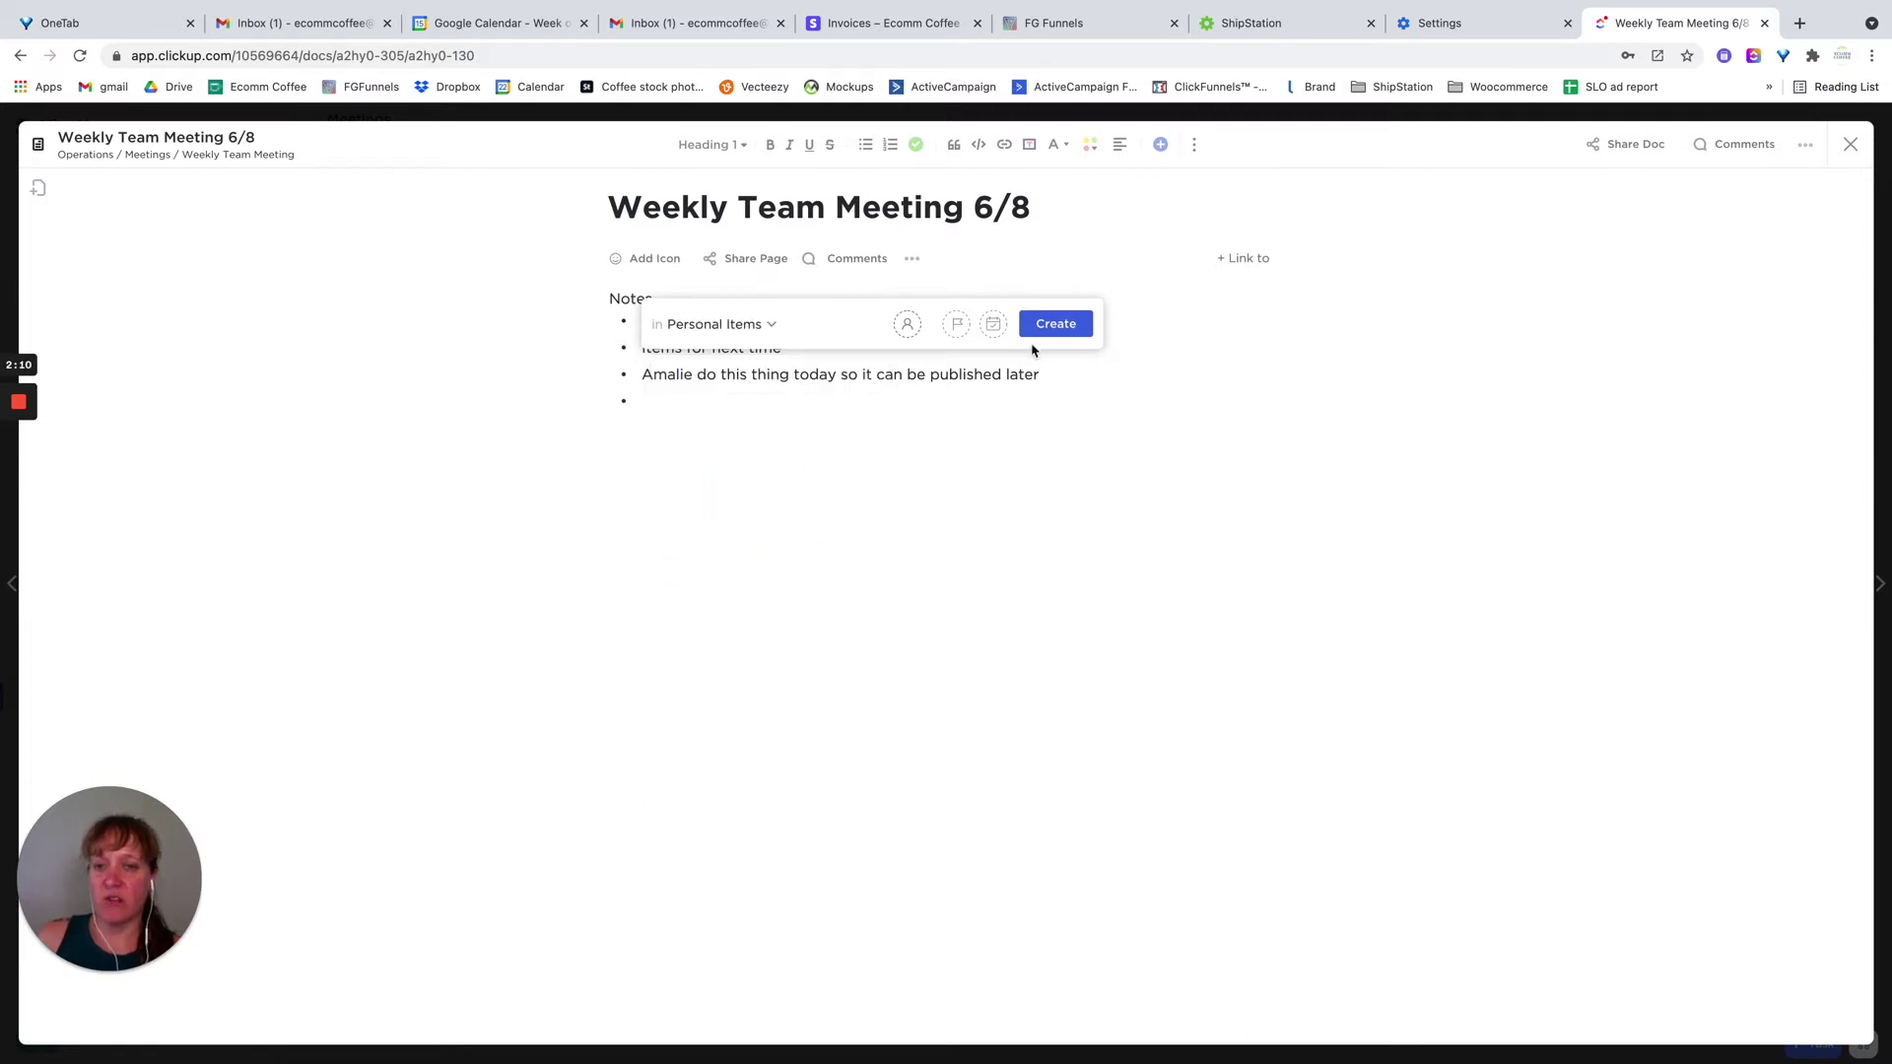
Assign the new task to me, set its due date to today, and create it
{"action": "left_click", "coordinate": [907, 324]}
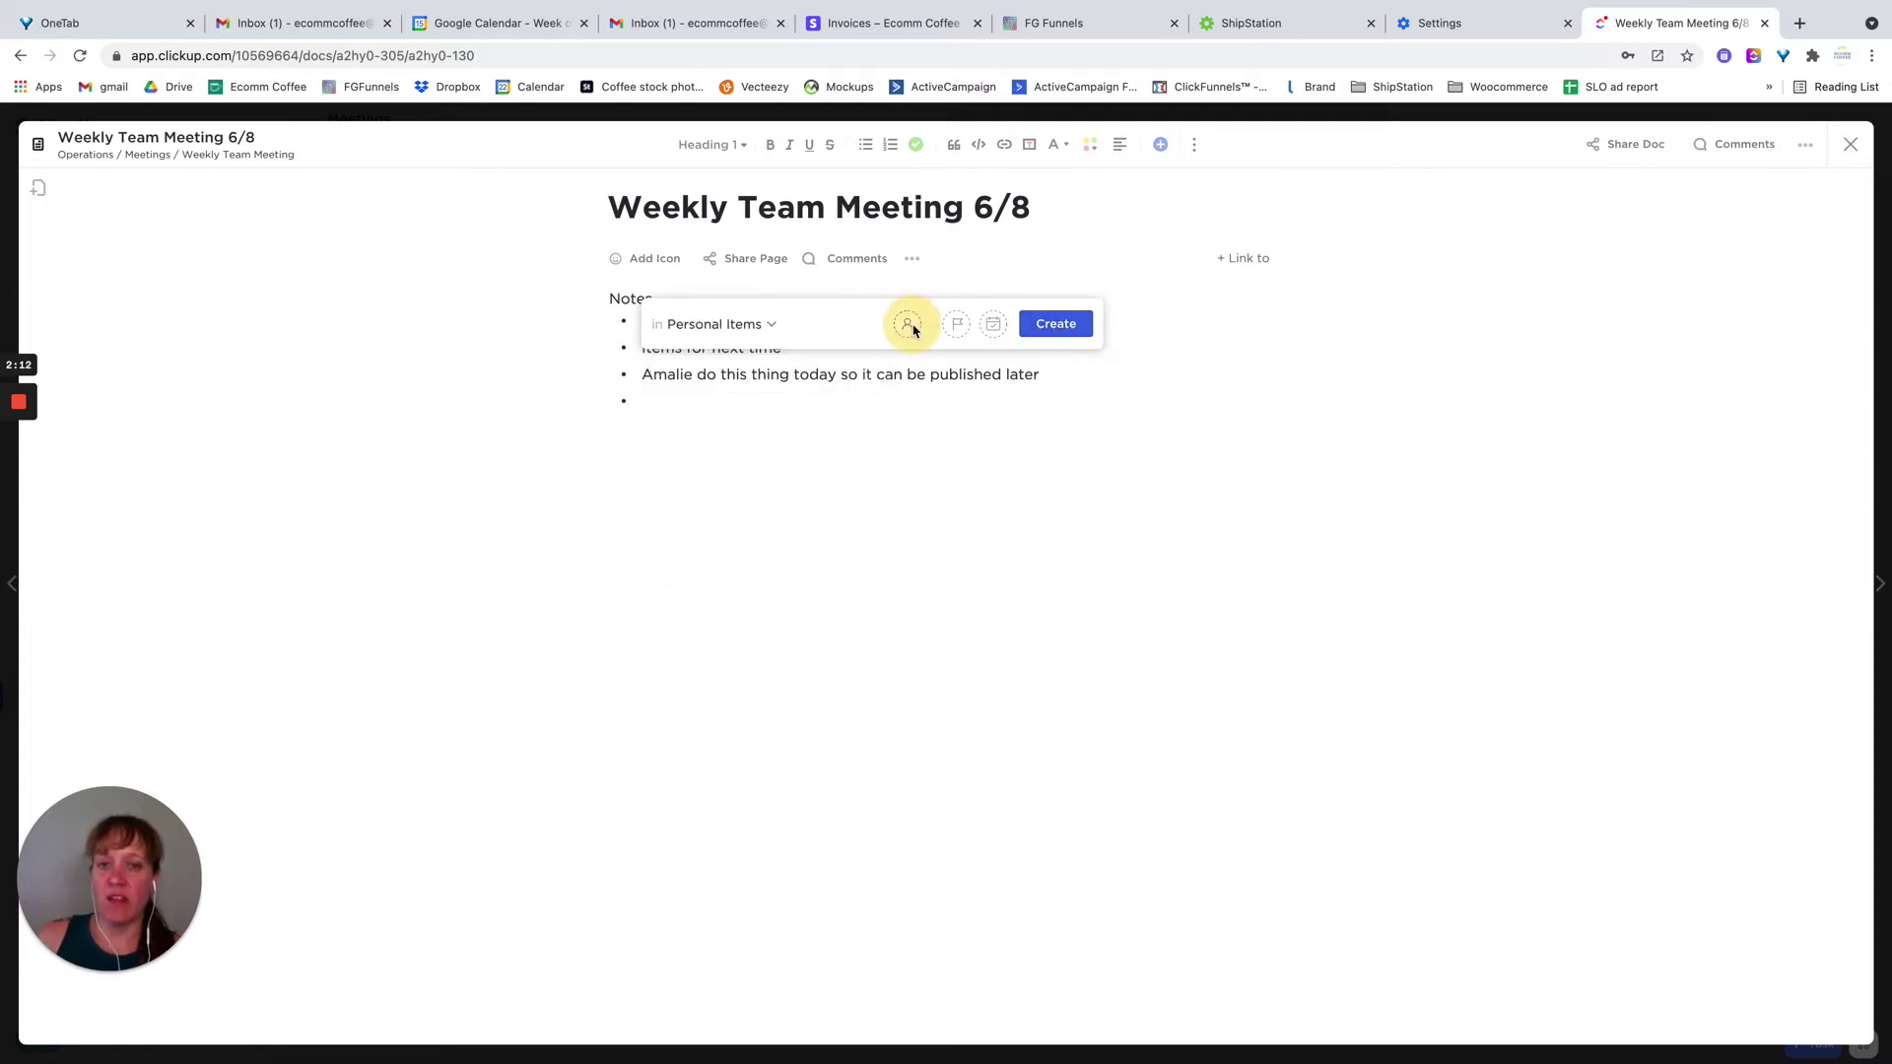
{"action": "left_click", "coordinate": [936, 418]}
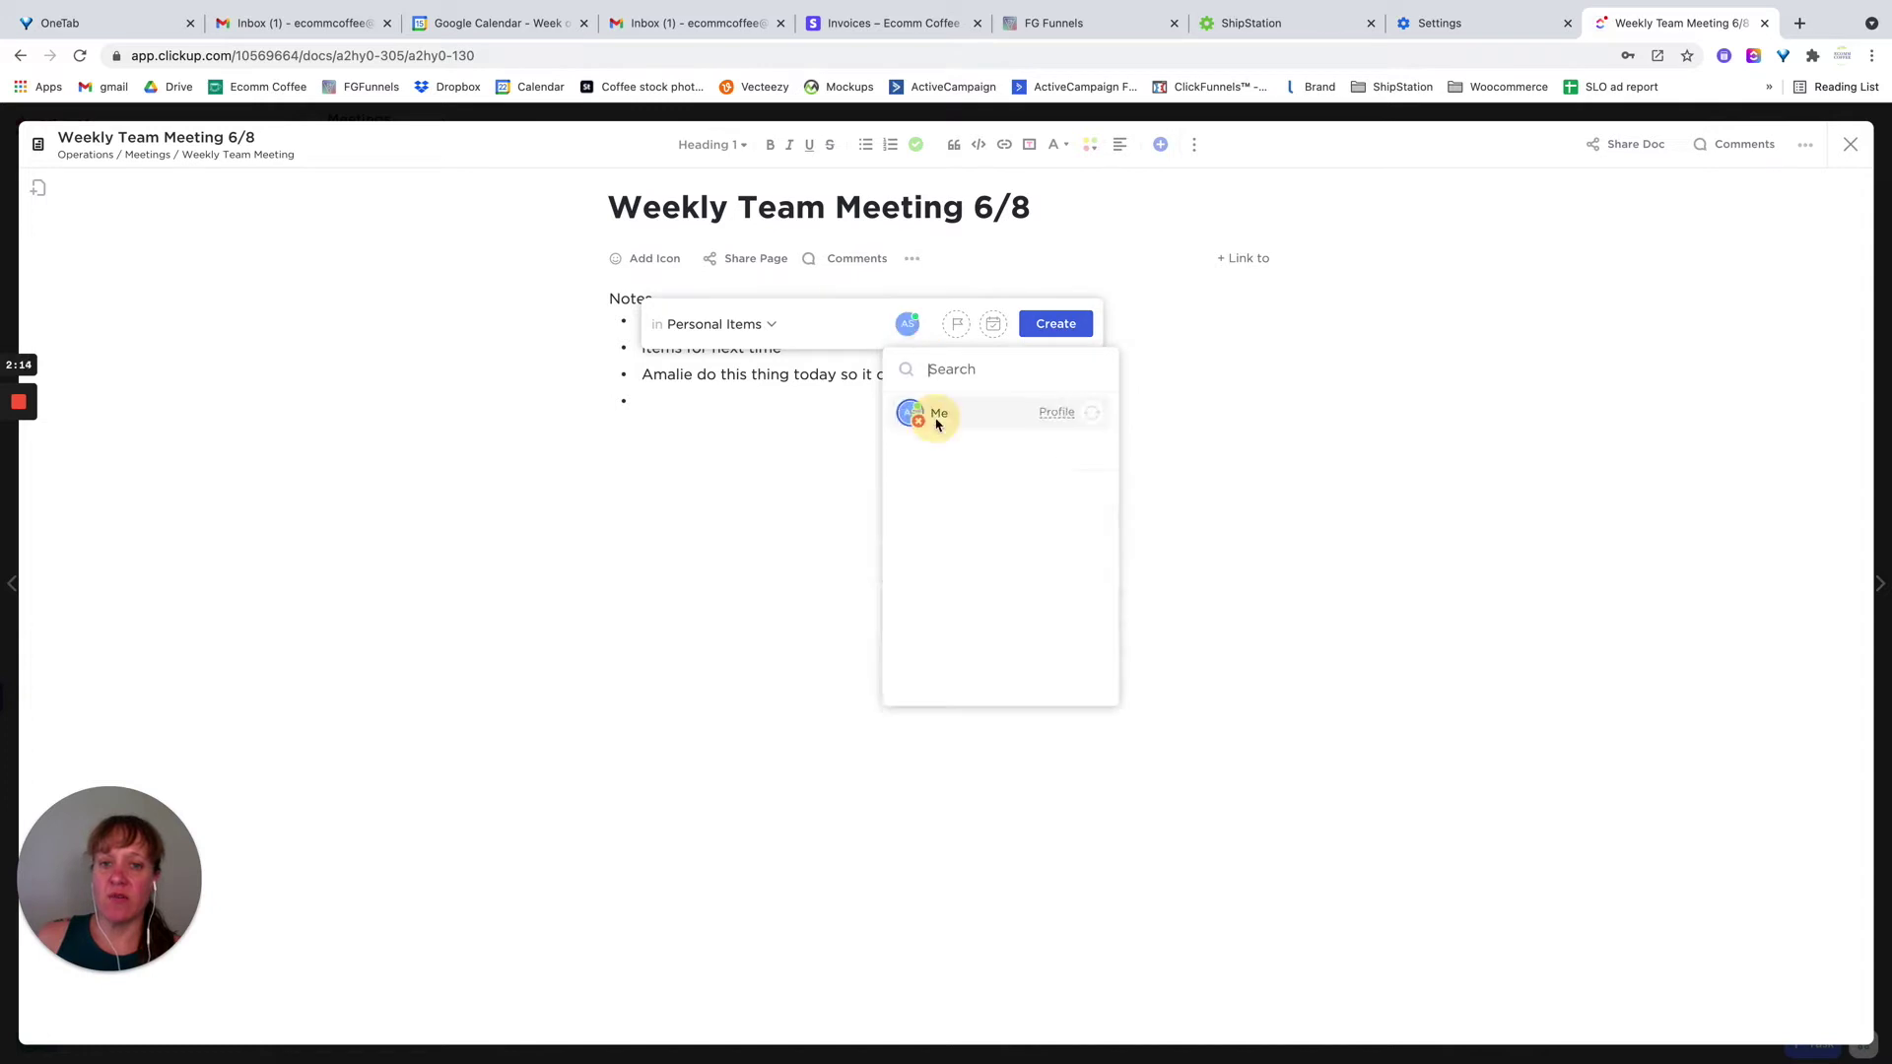
{"action": "left_click", "coordinate": [989, 329]}
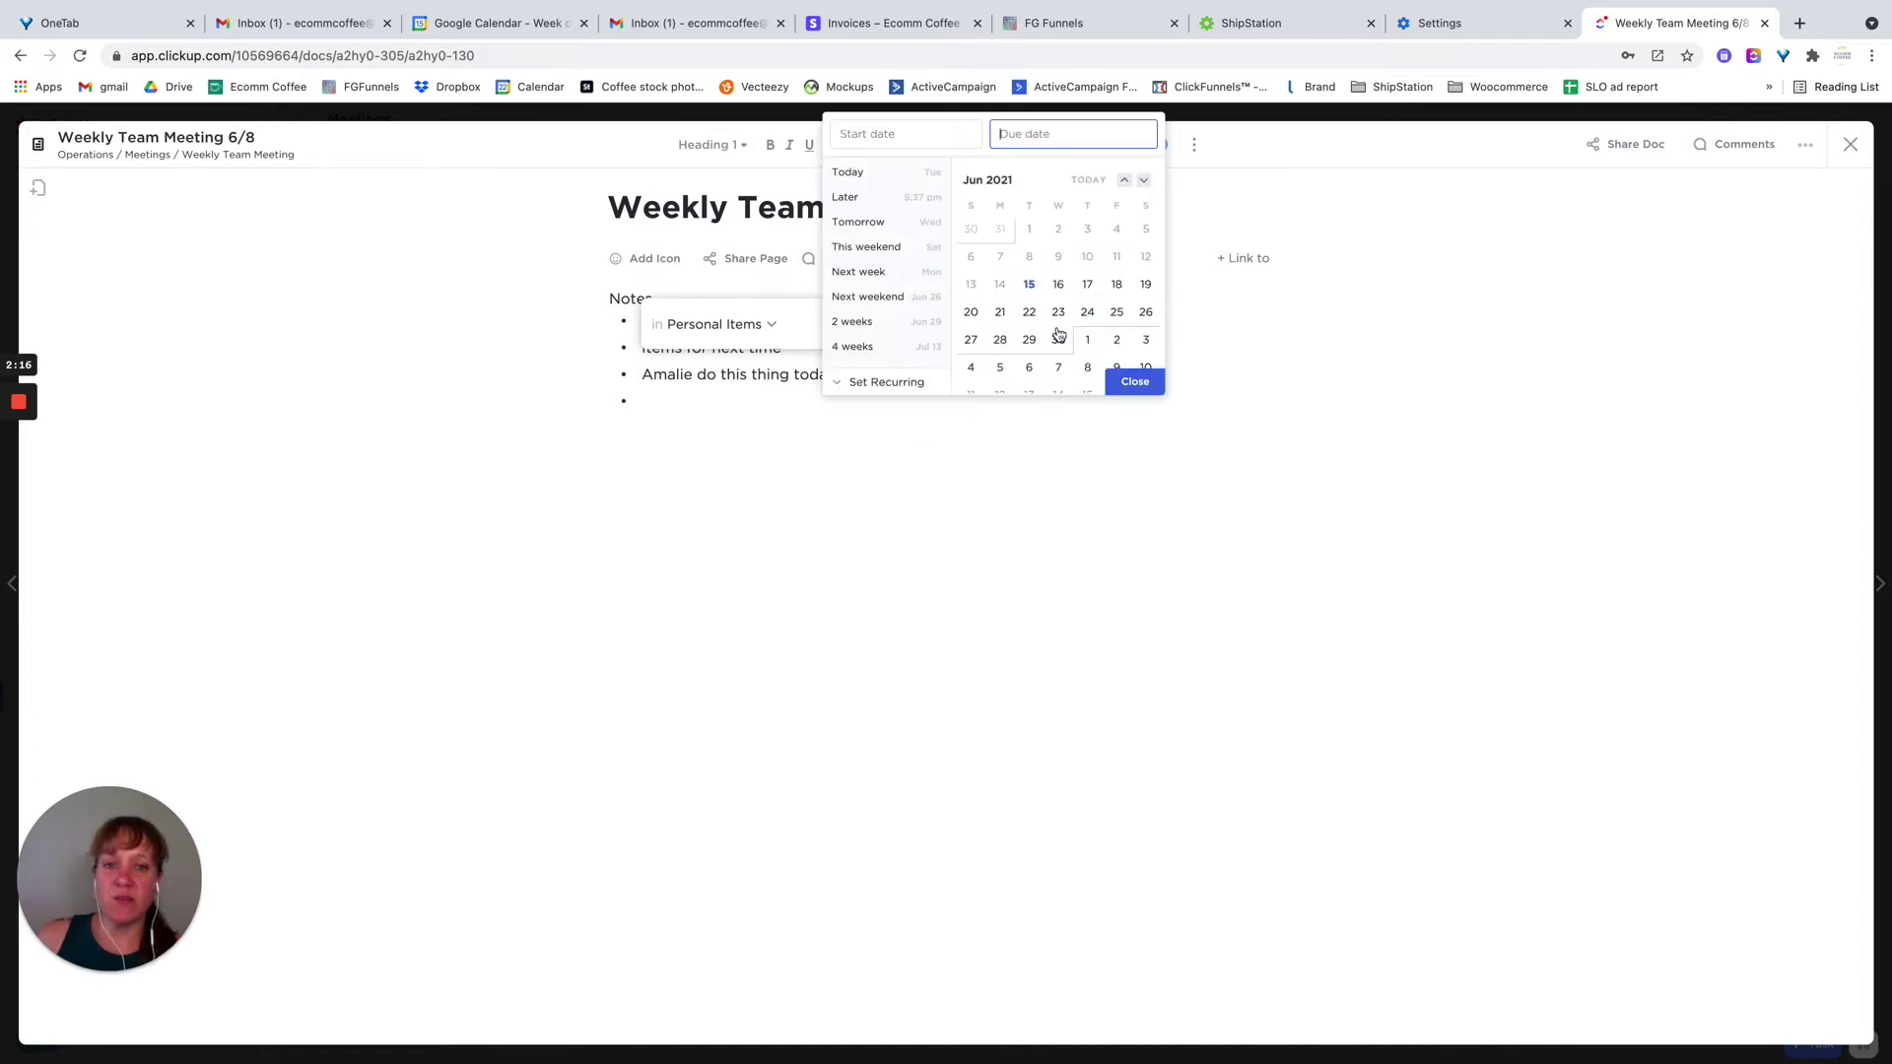
{"action": "left_click", "coordinate": [1027, 292]}
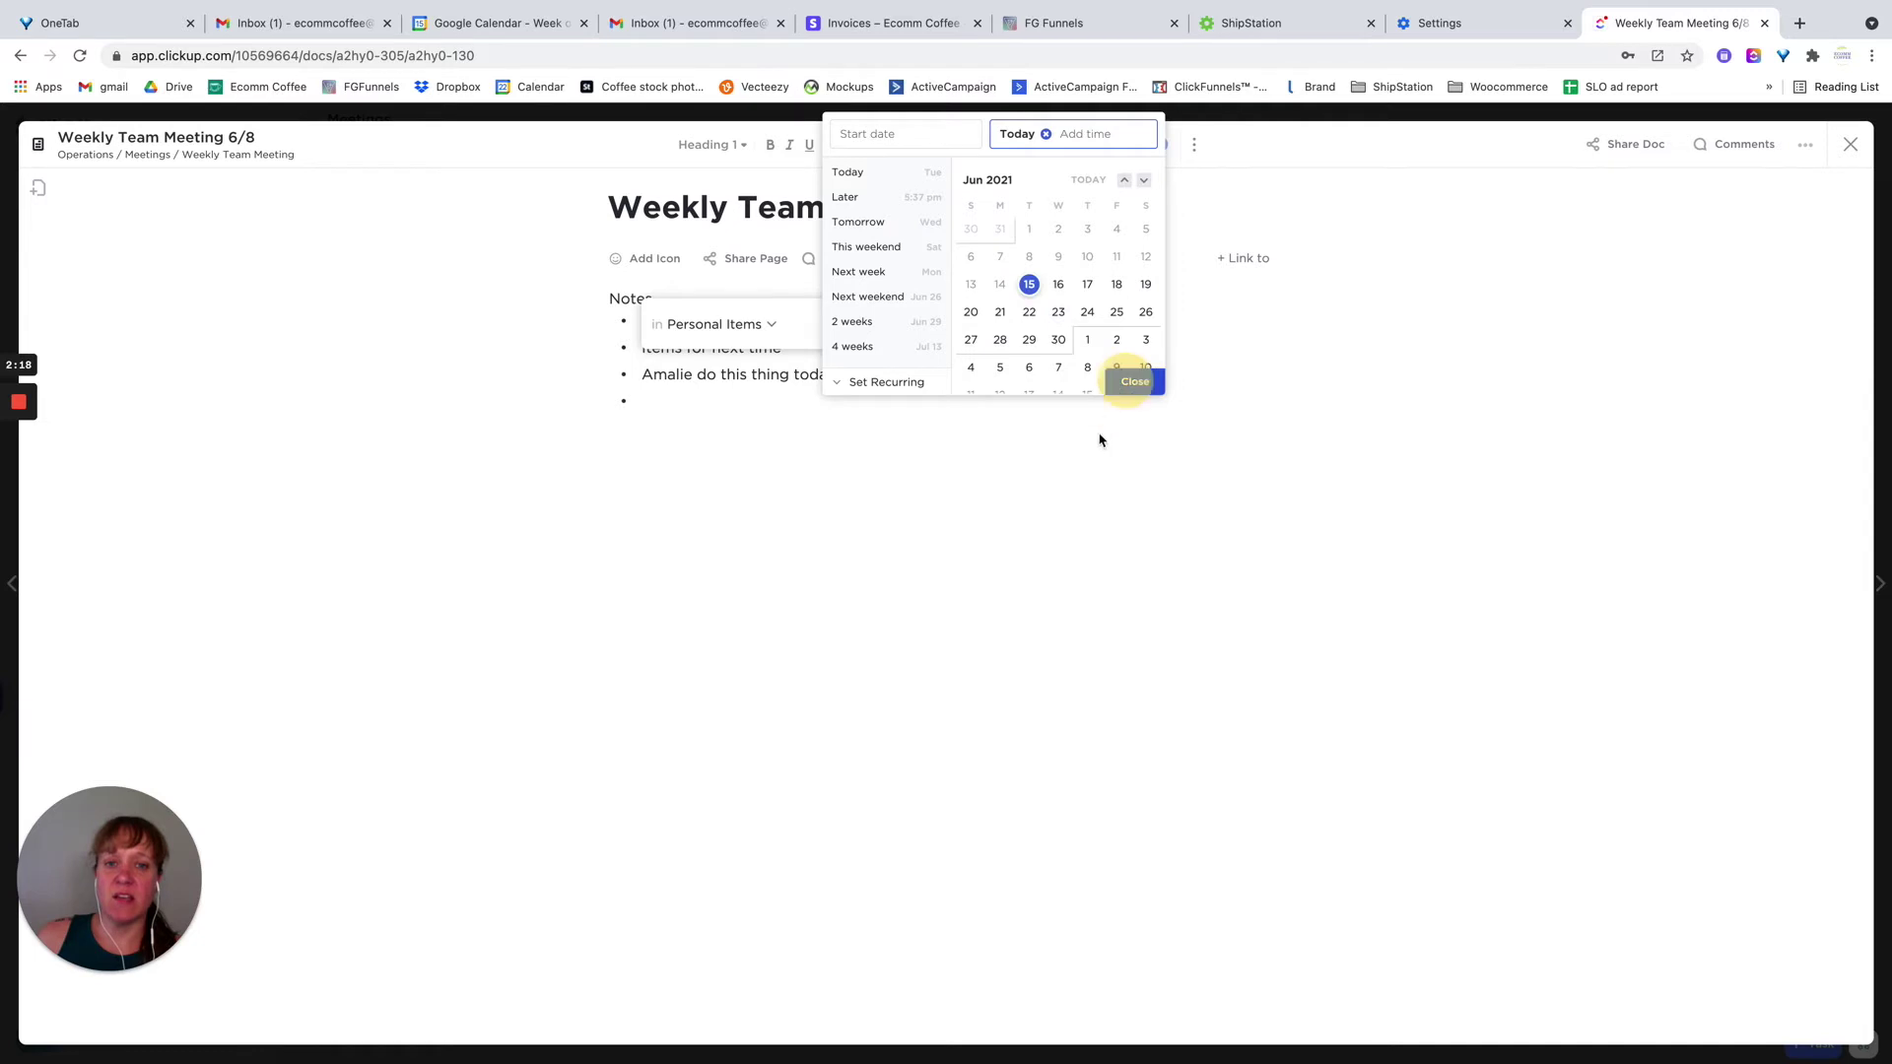
{"action": "left_click", "coordinate": [1082, 476]}
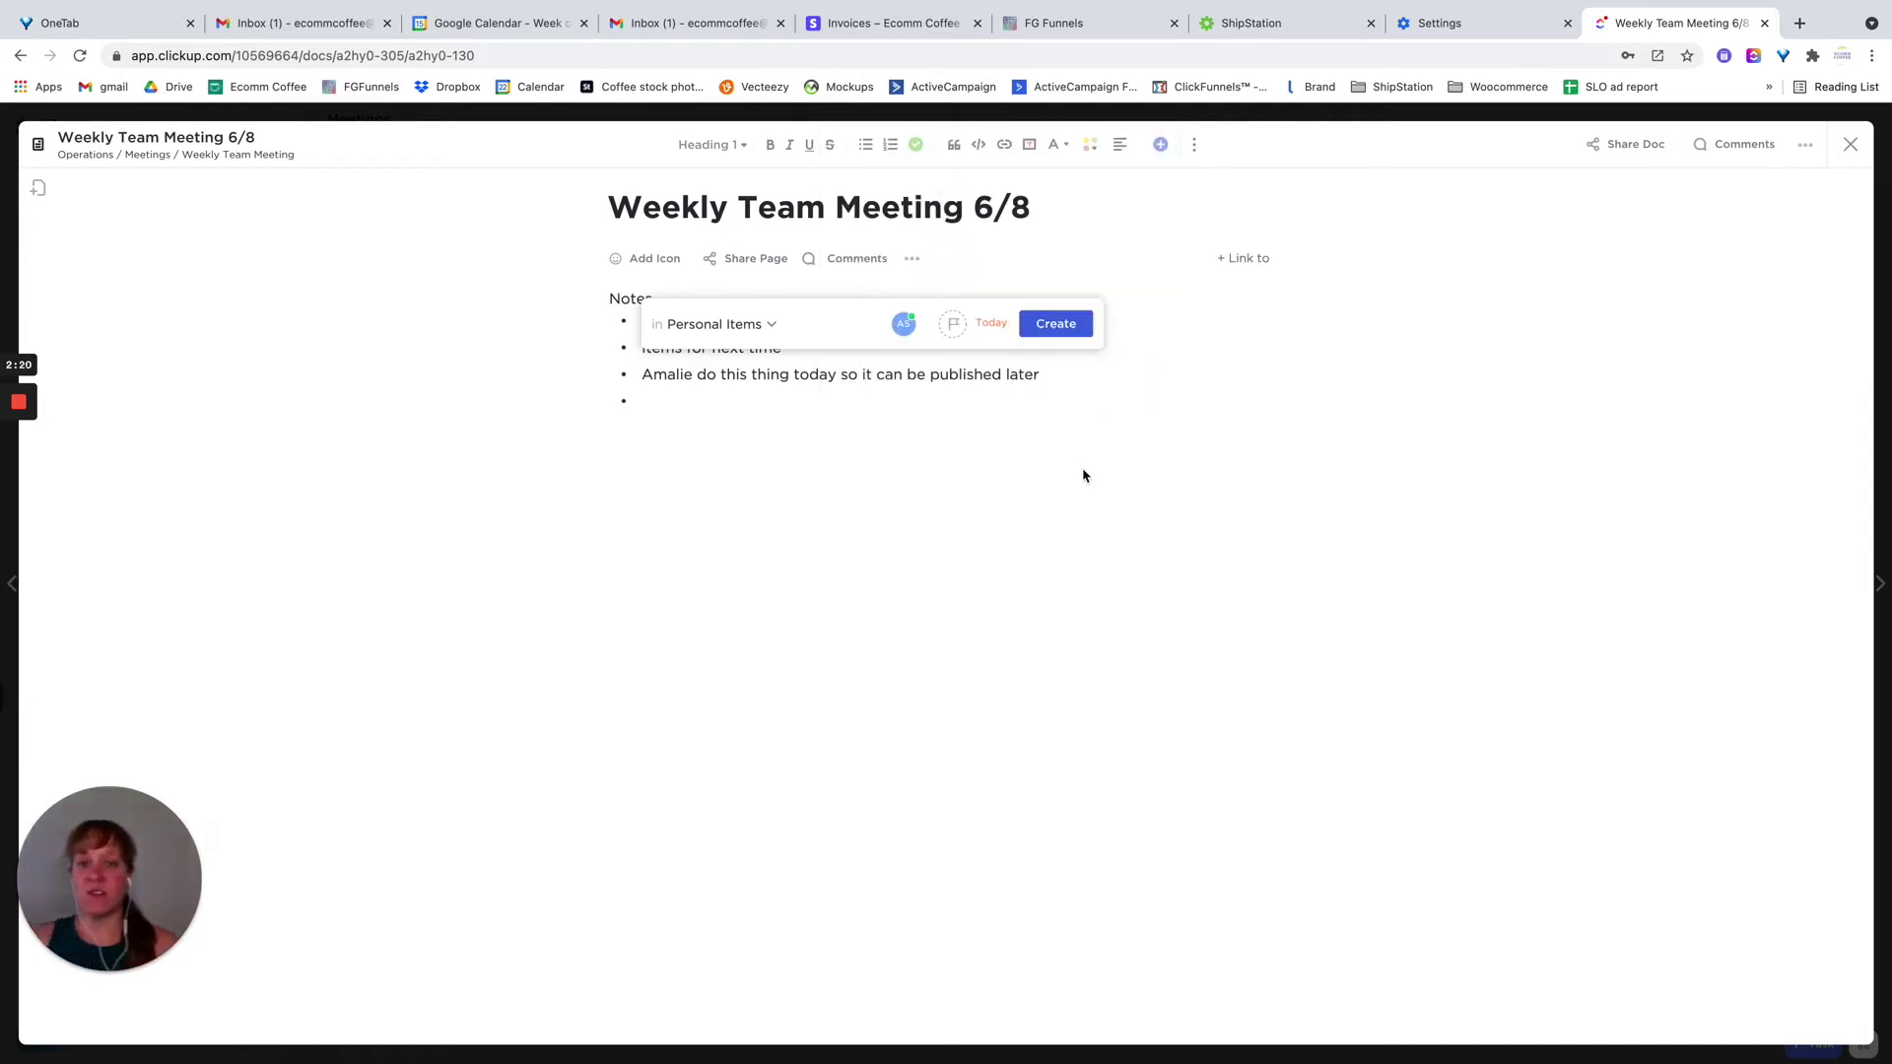
{"action": "left_click", "coordinate": [1057, 324]}
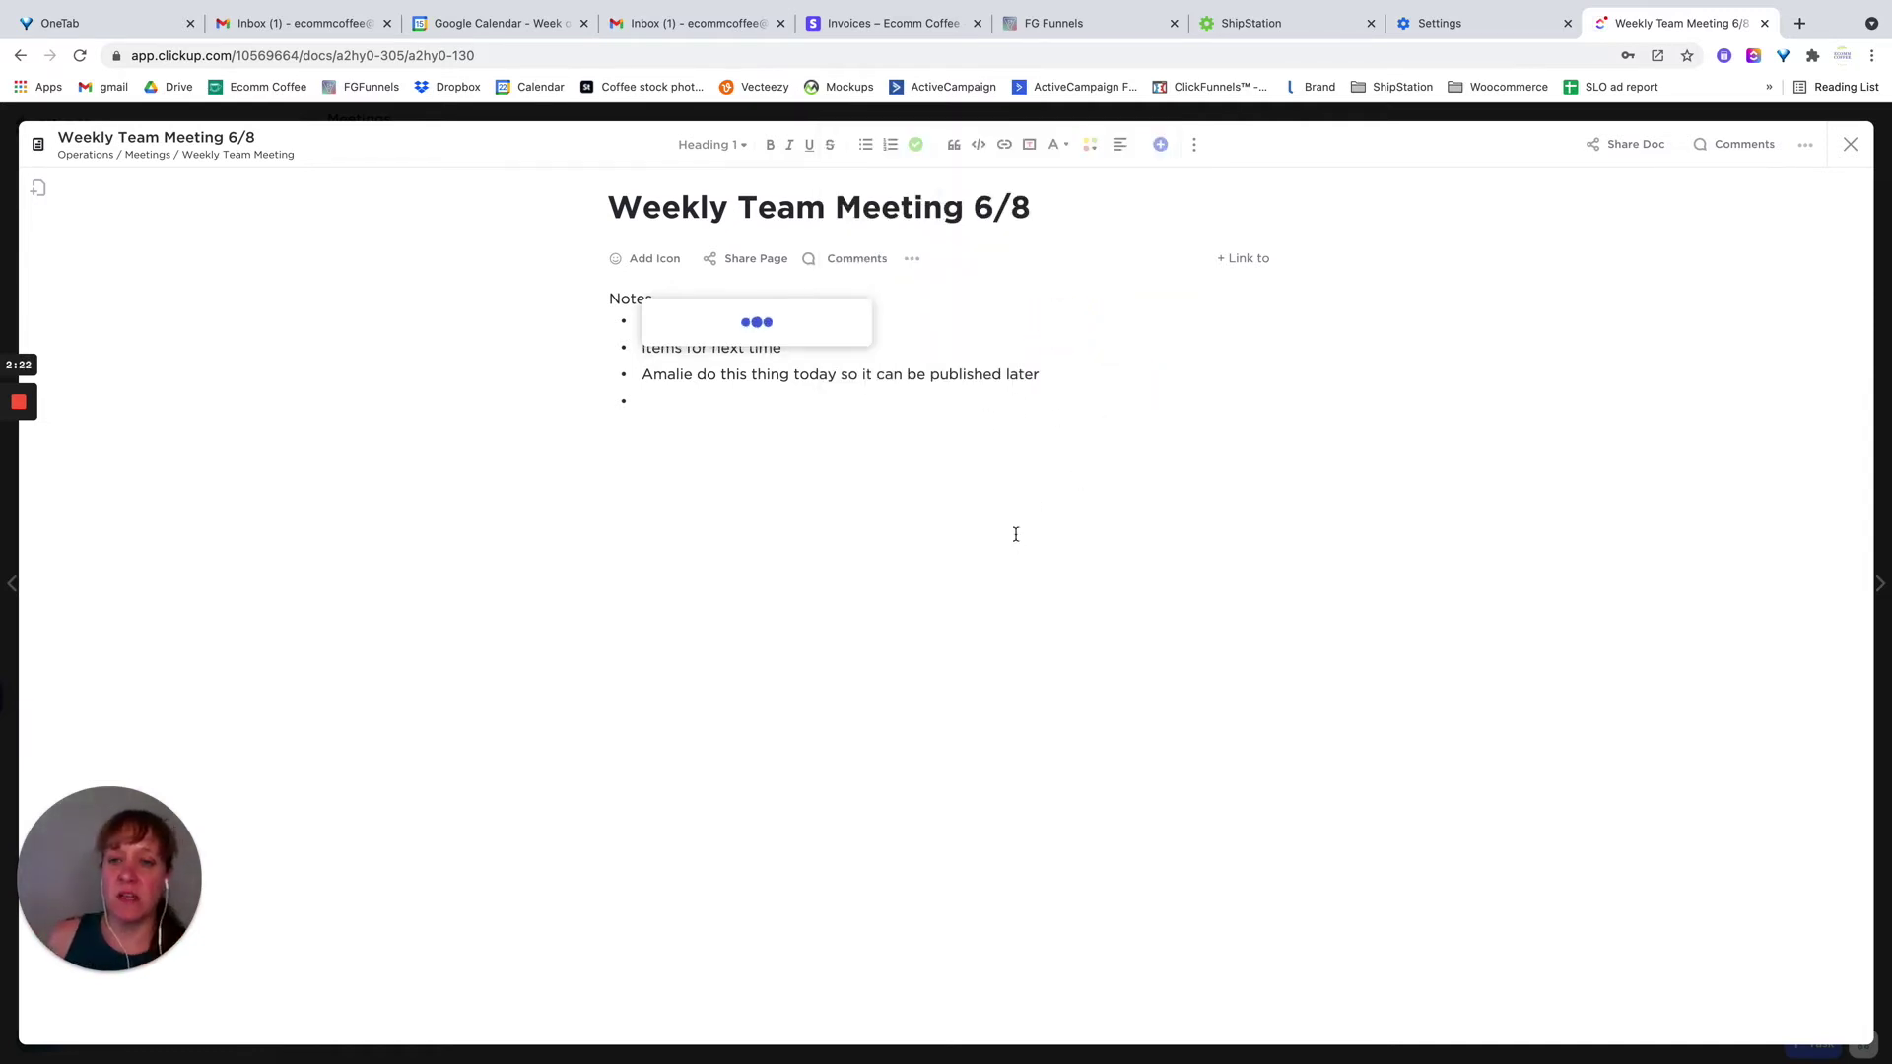
{"action": "left_click", "coordinate": [786, 455]}
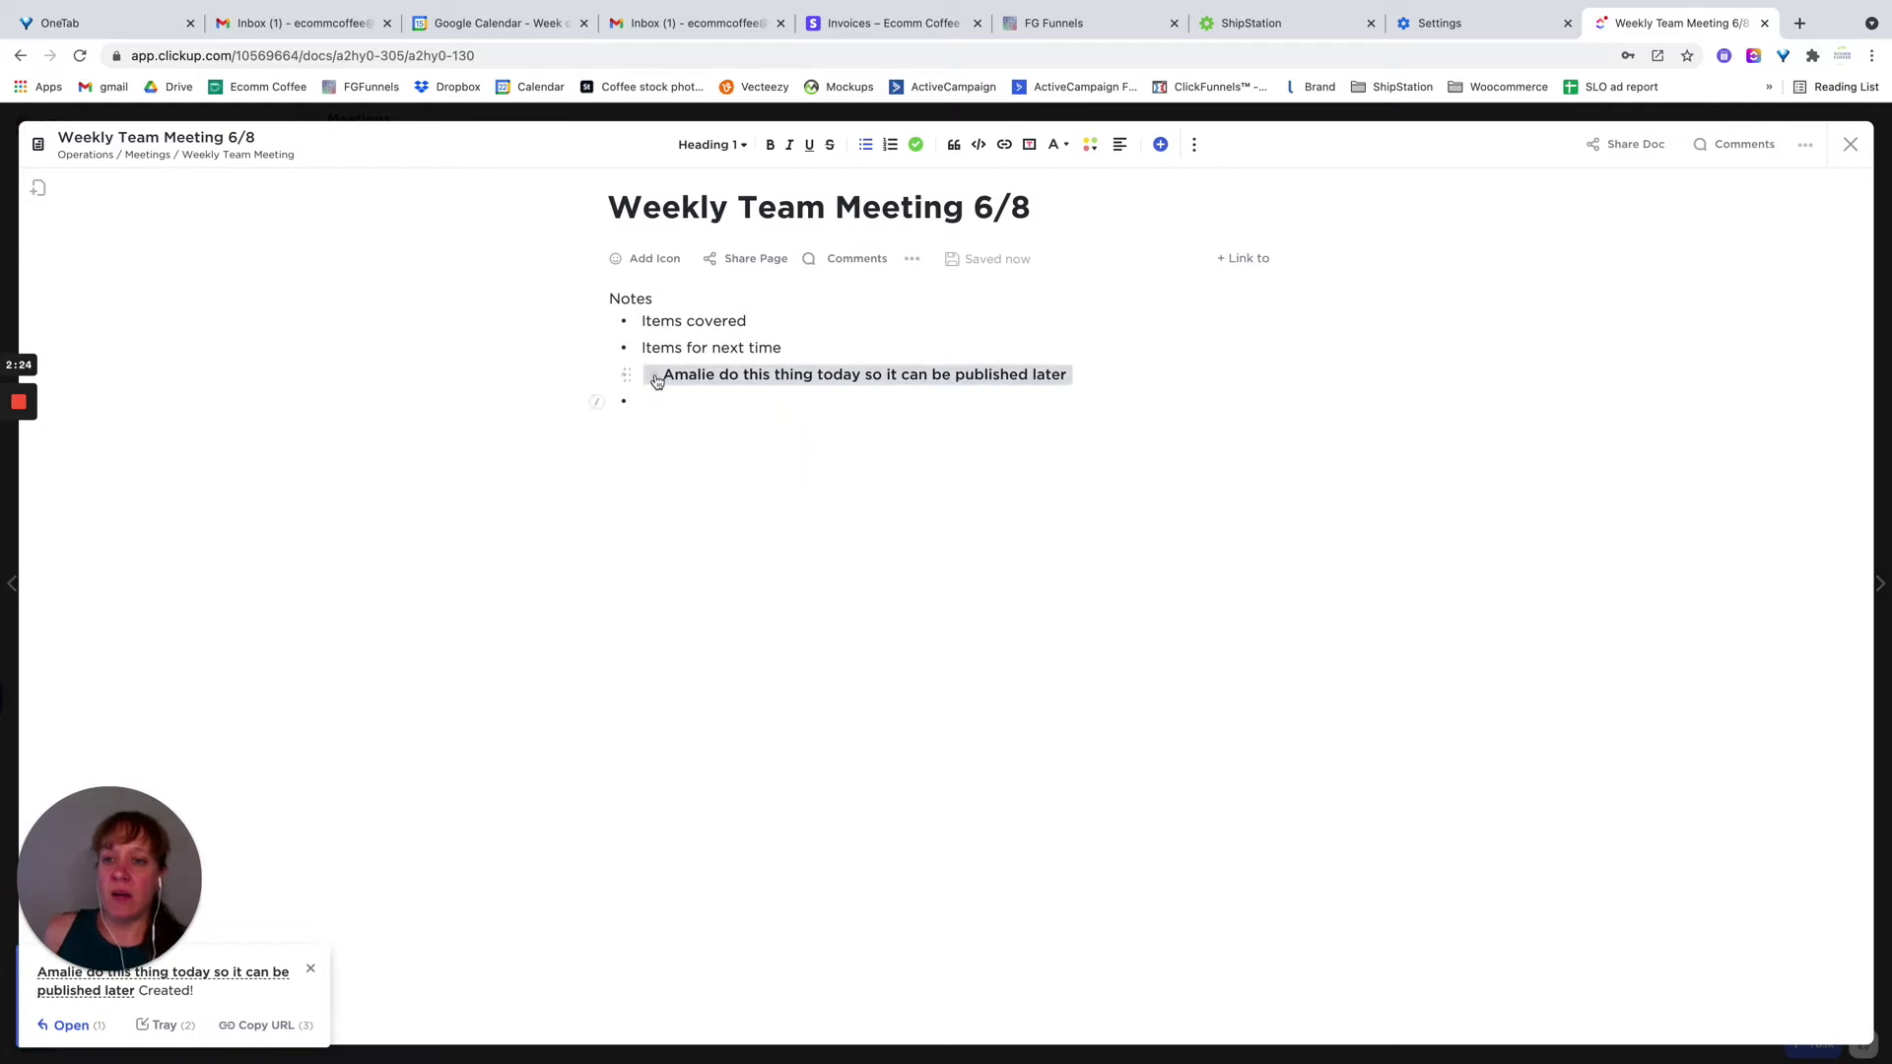
{"action": "mouse_move", "coordinate": [656, 380]}
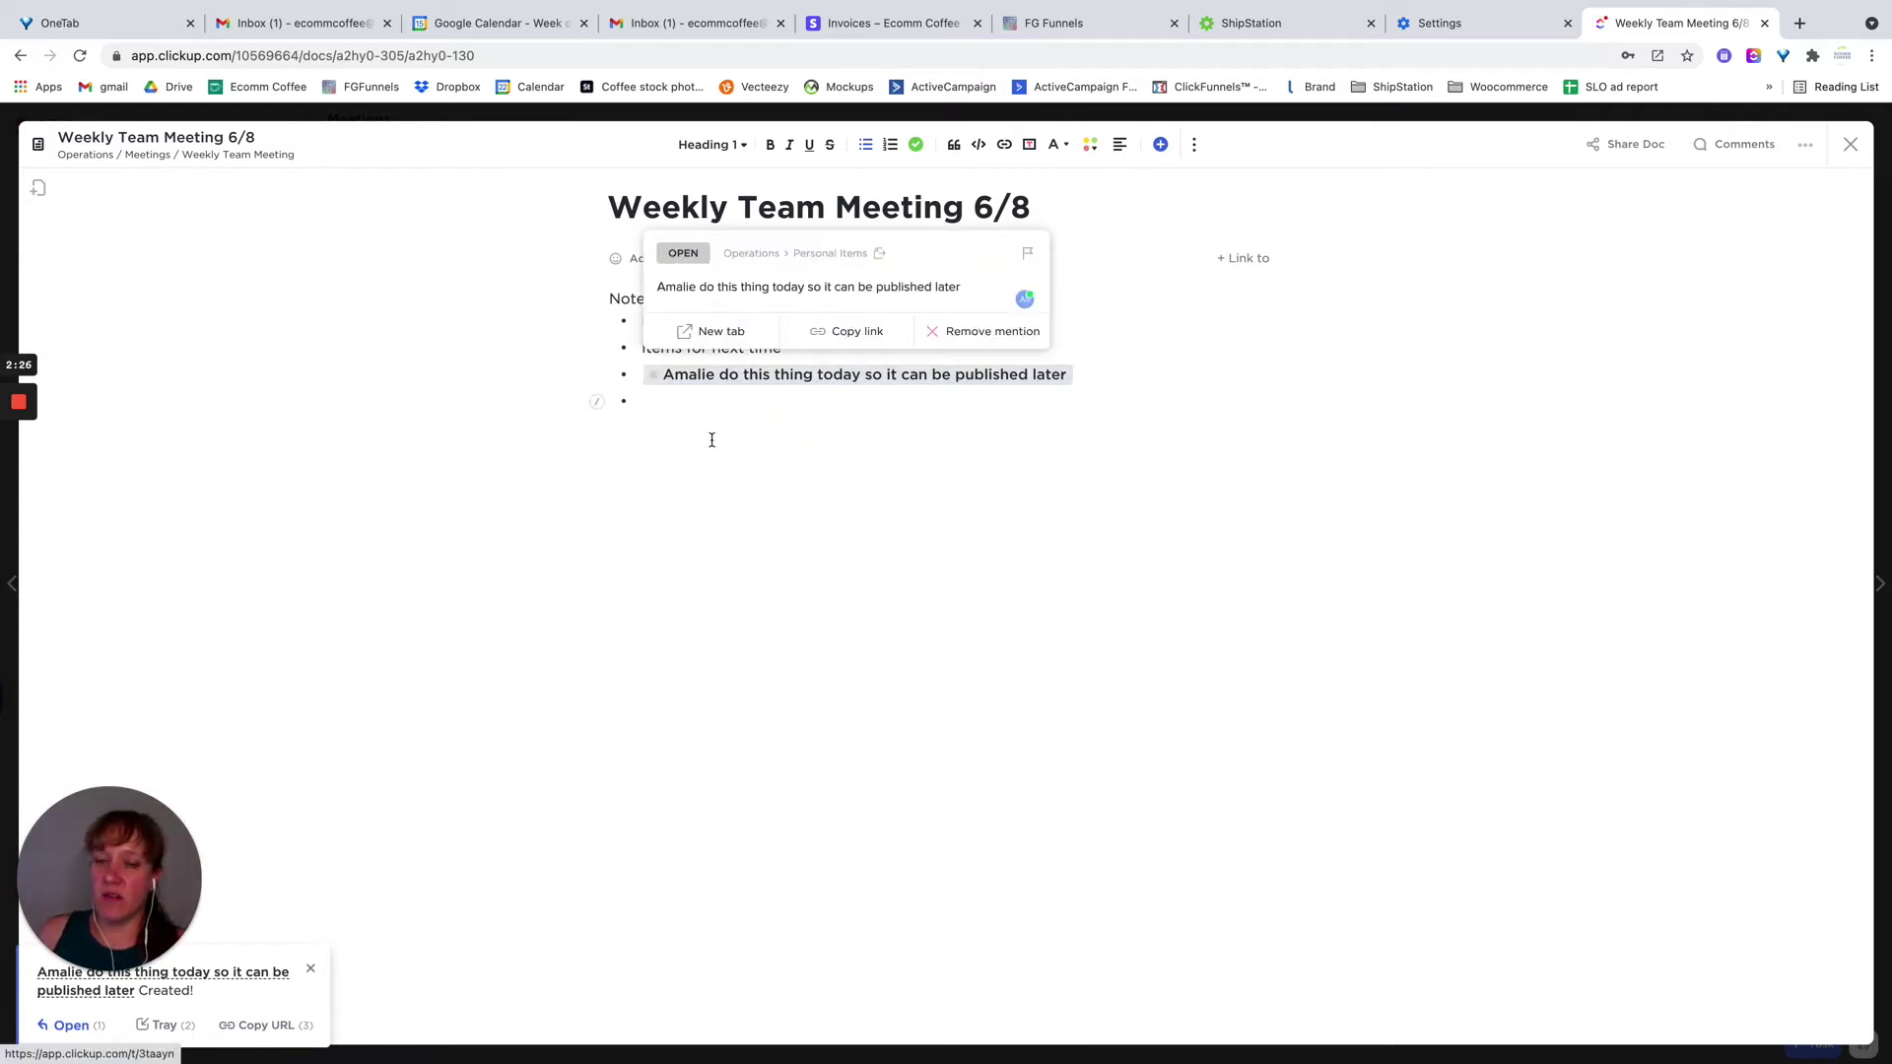
Check the linked task's doc backlink, close it, and show the doc's pages list
{"action": "left_click", "coordinate": [656, 384]}
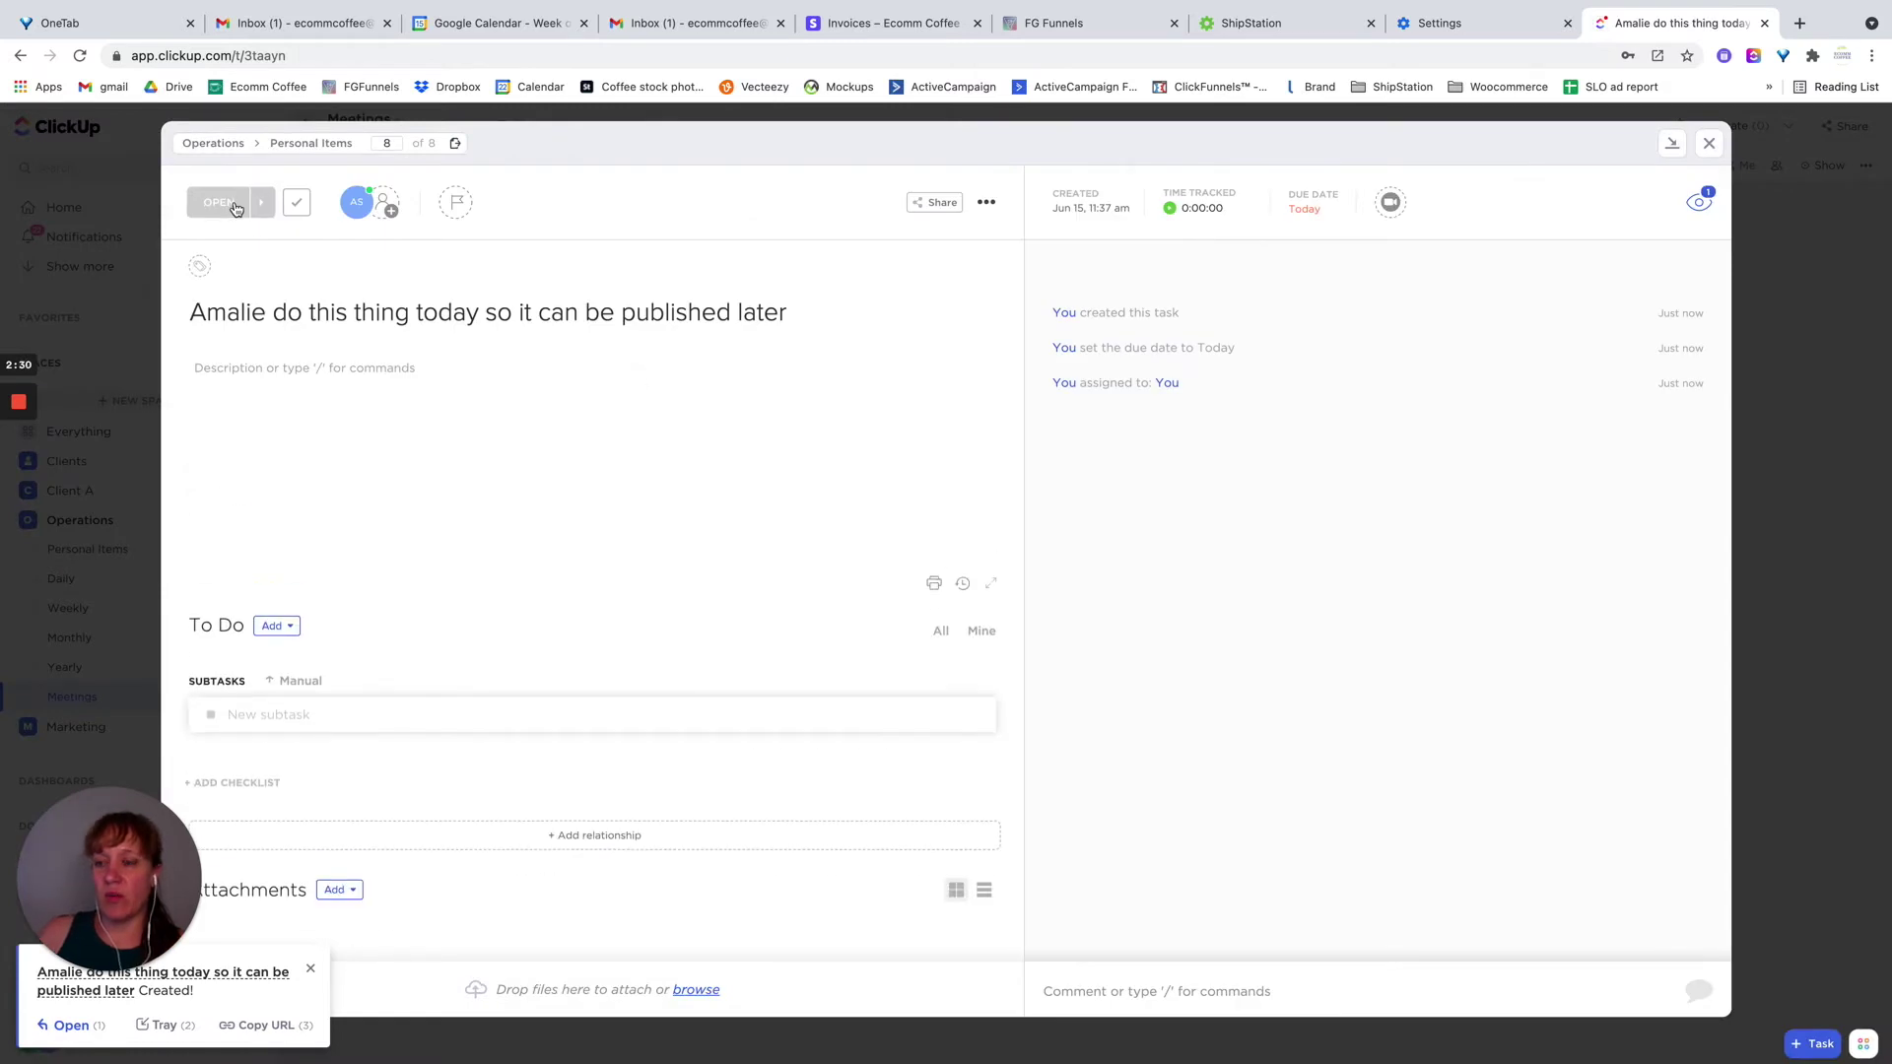
{"action": "left_click", "coordinate": [236, 207]}
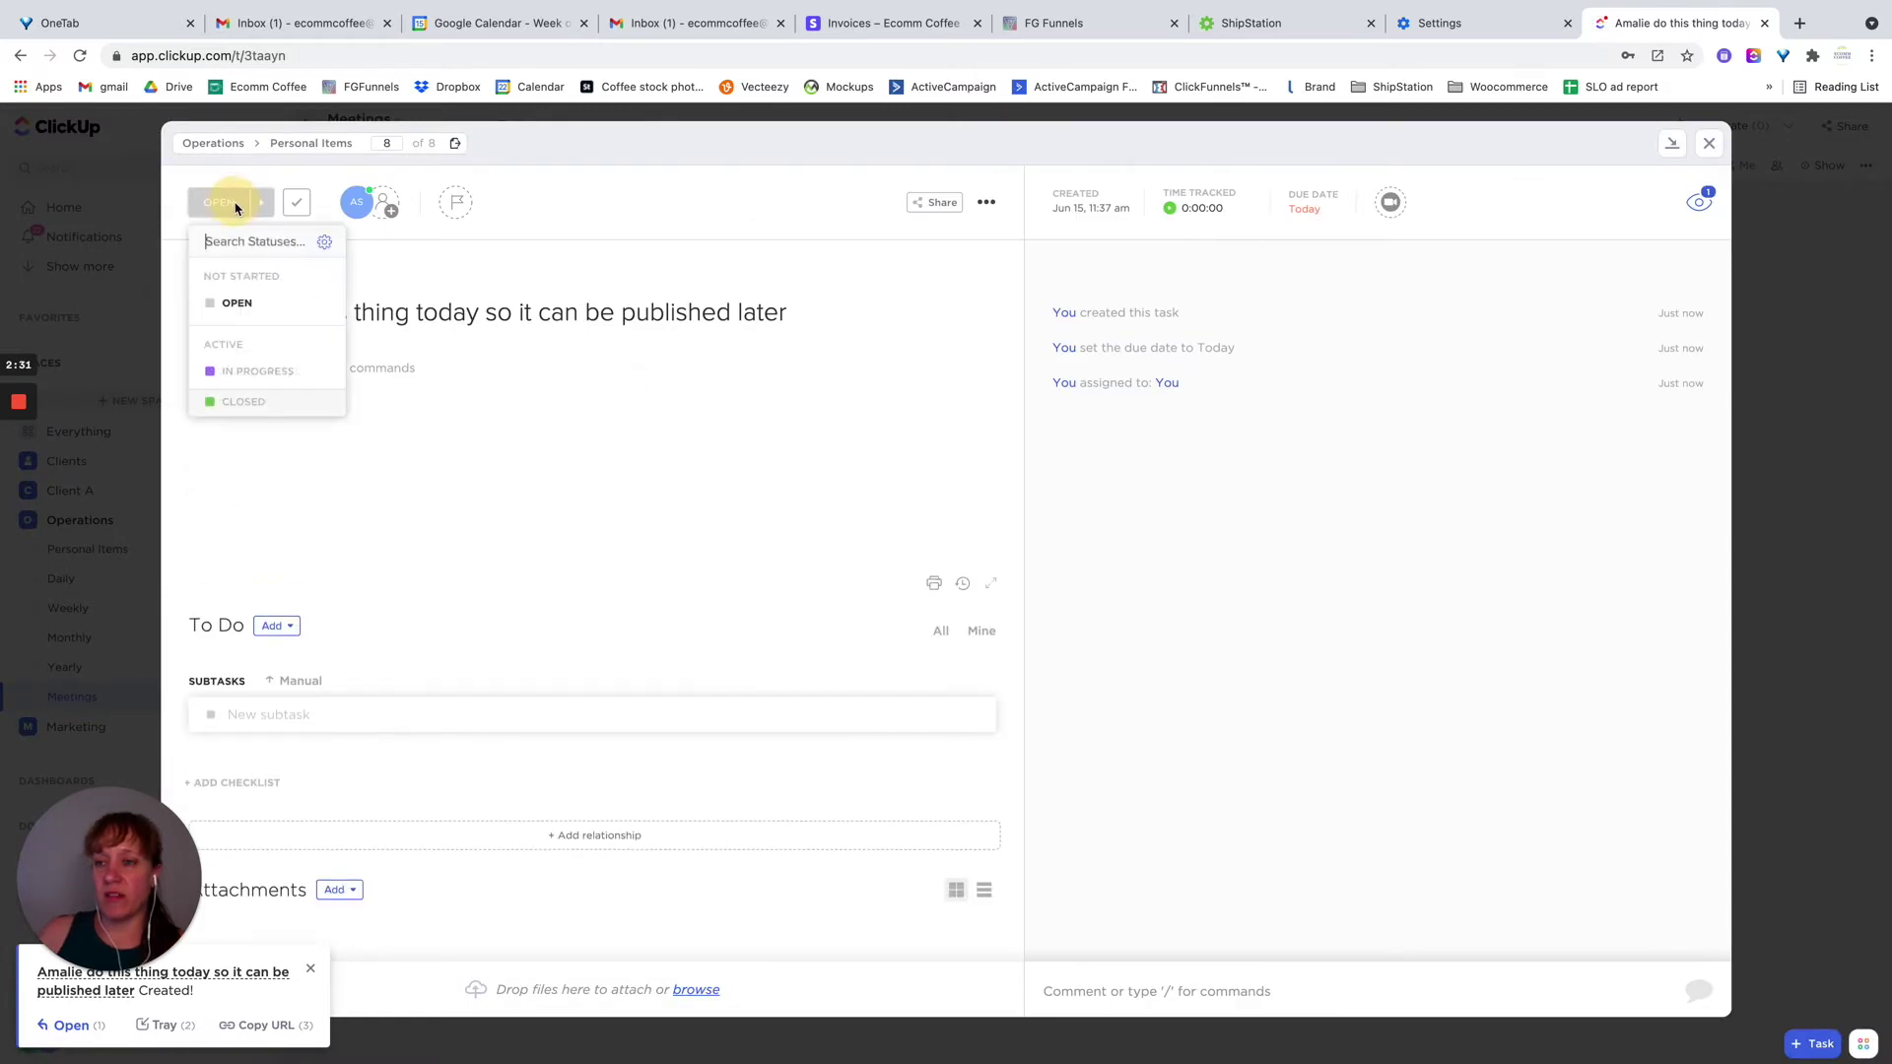
{"action": "left_click", "coordinate": [1714, 155]}
{"action": "left_click", "coordinate": [1711, 148]}
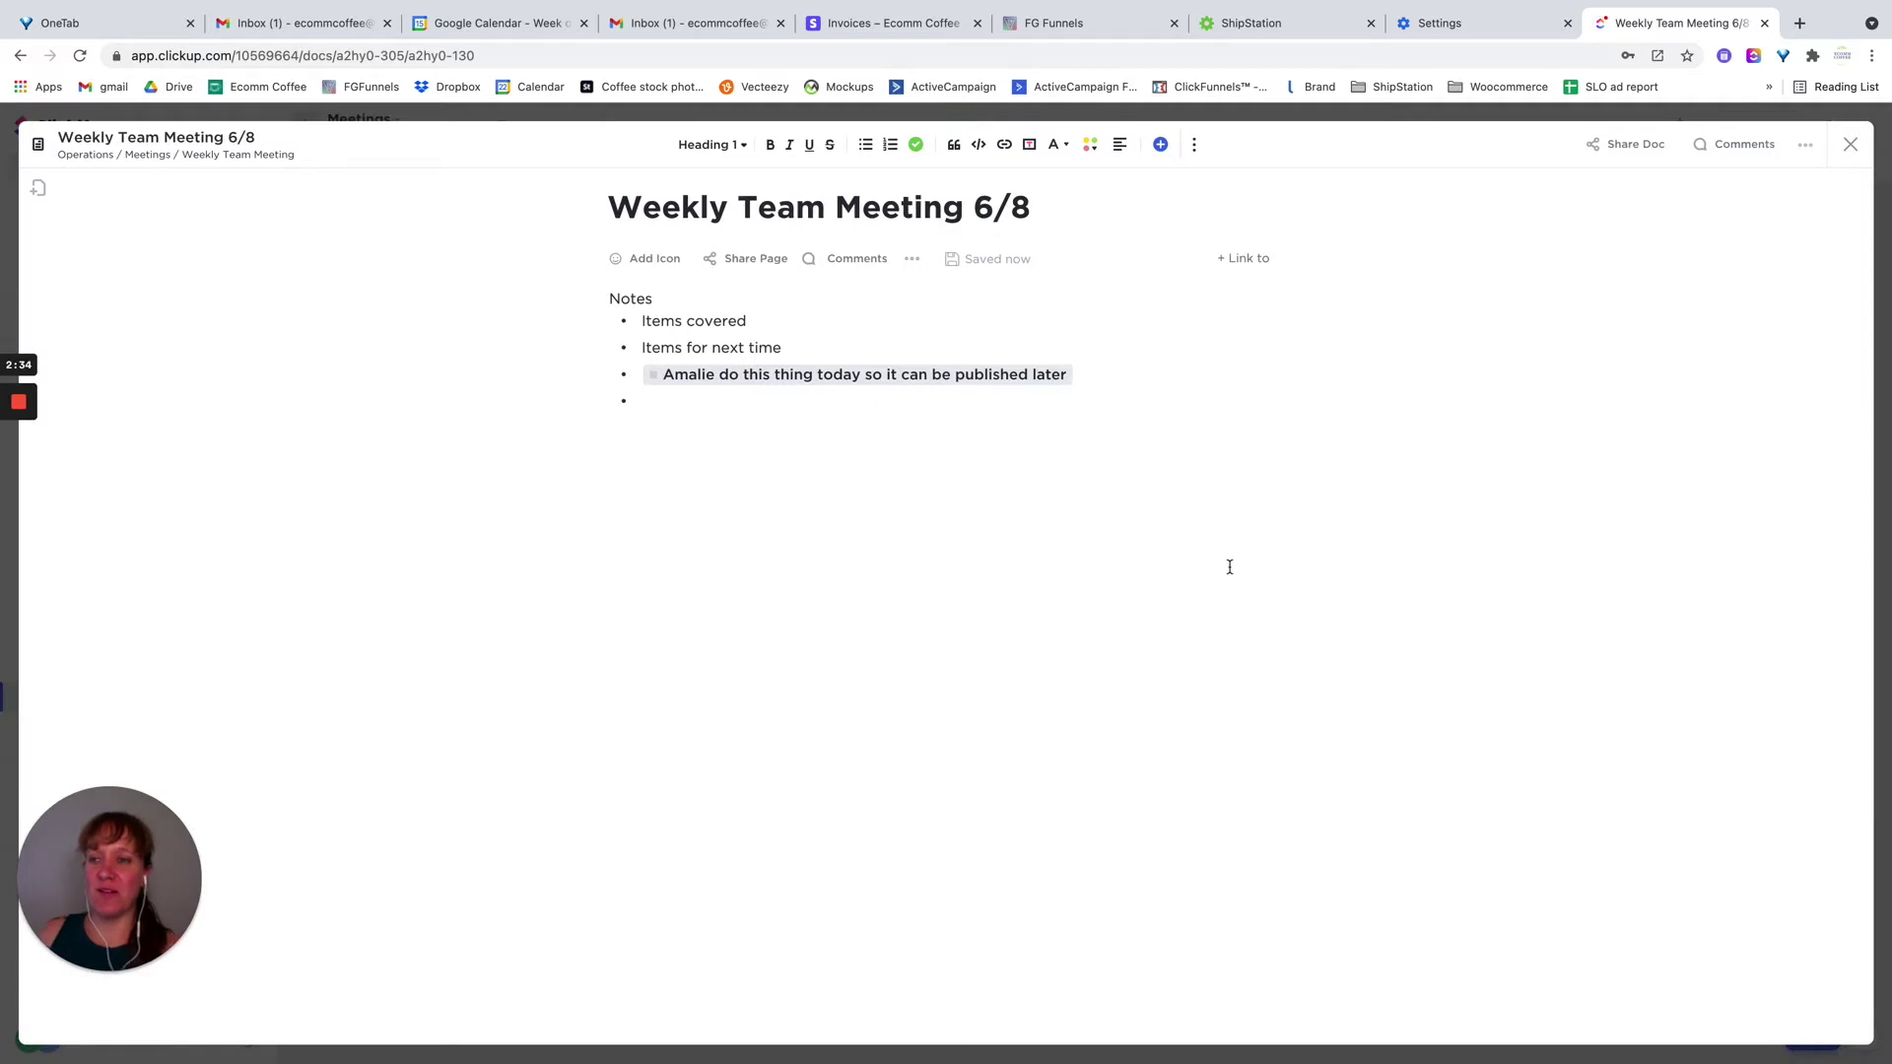
{"action": "left_click", "coordinate": [670, 380]}
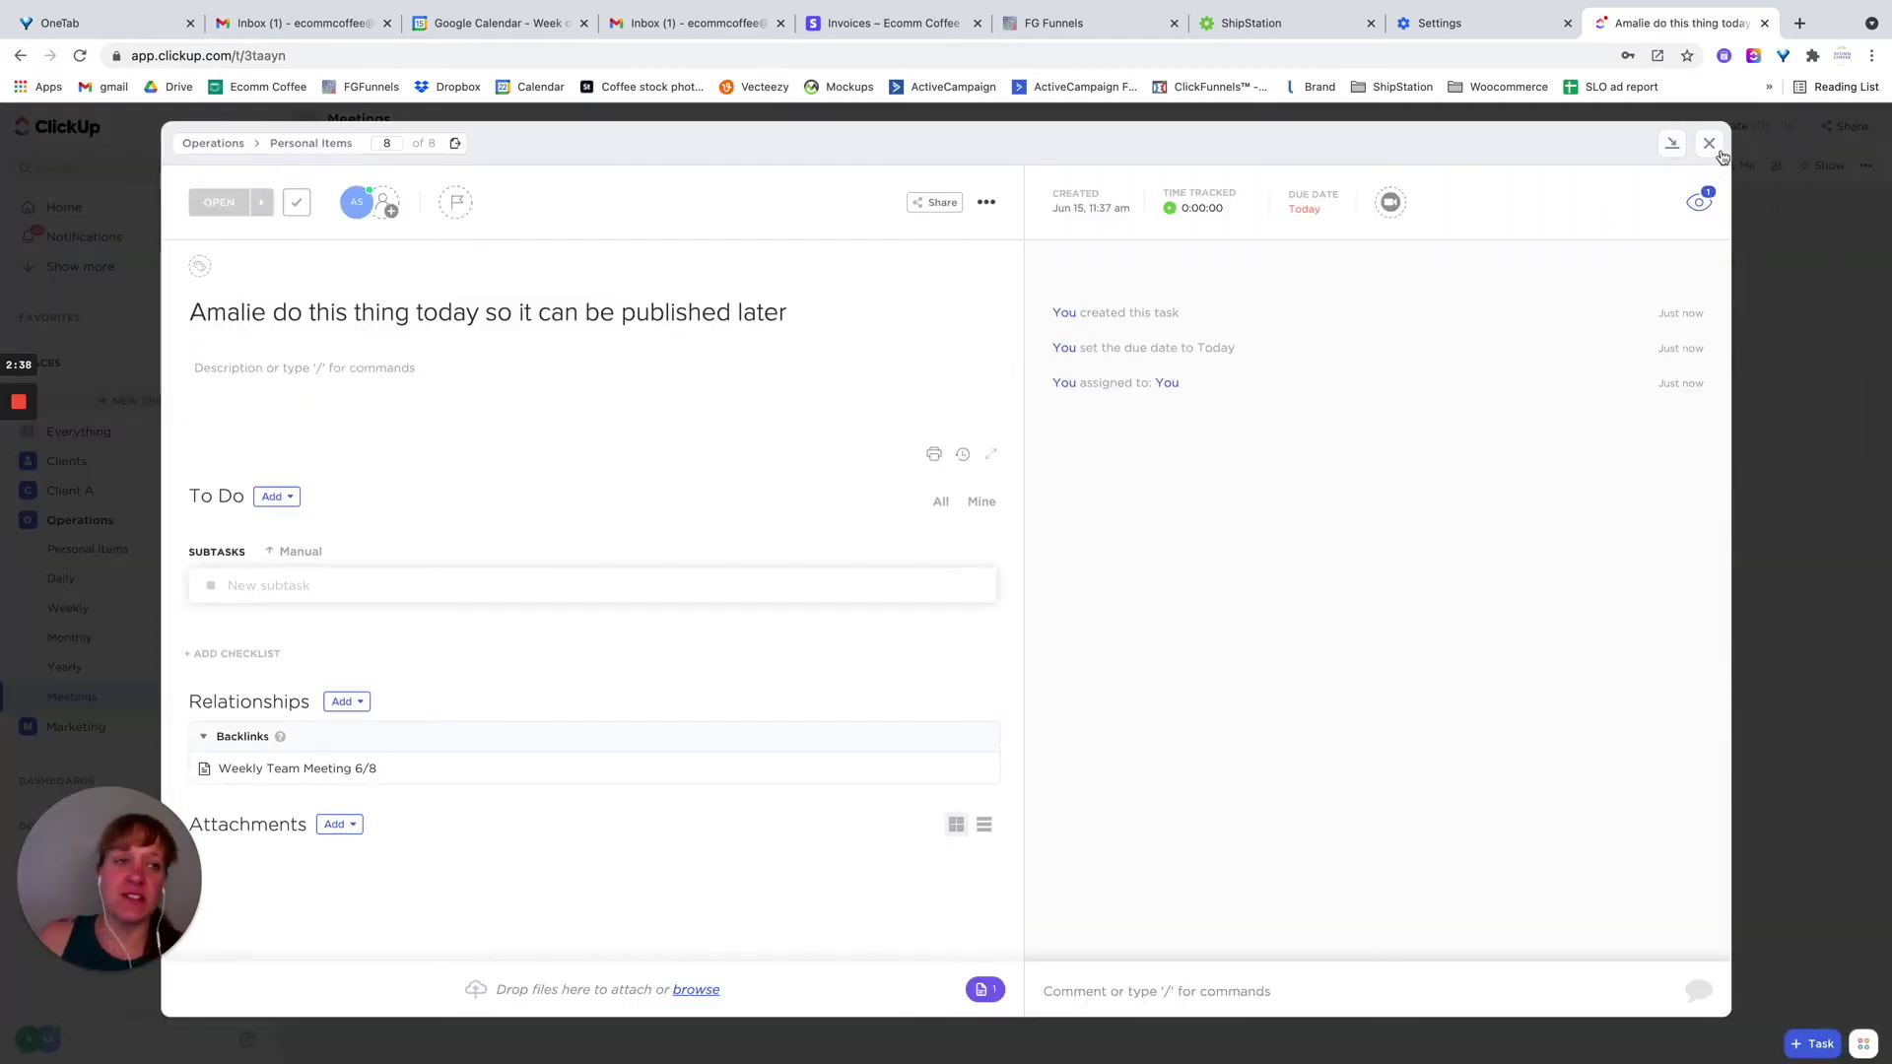
{"action": "left_click", "coordinate": [1708, 143]}
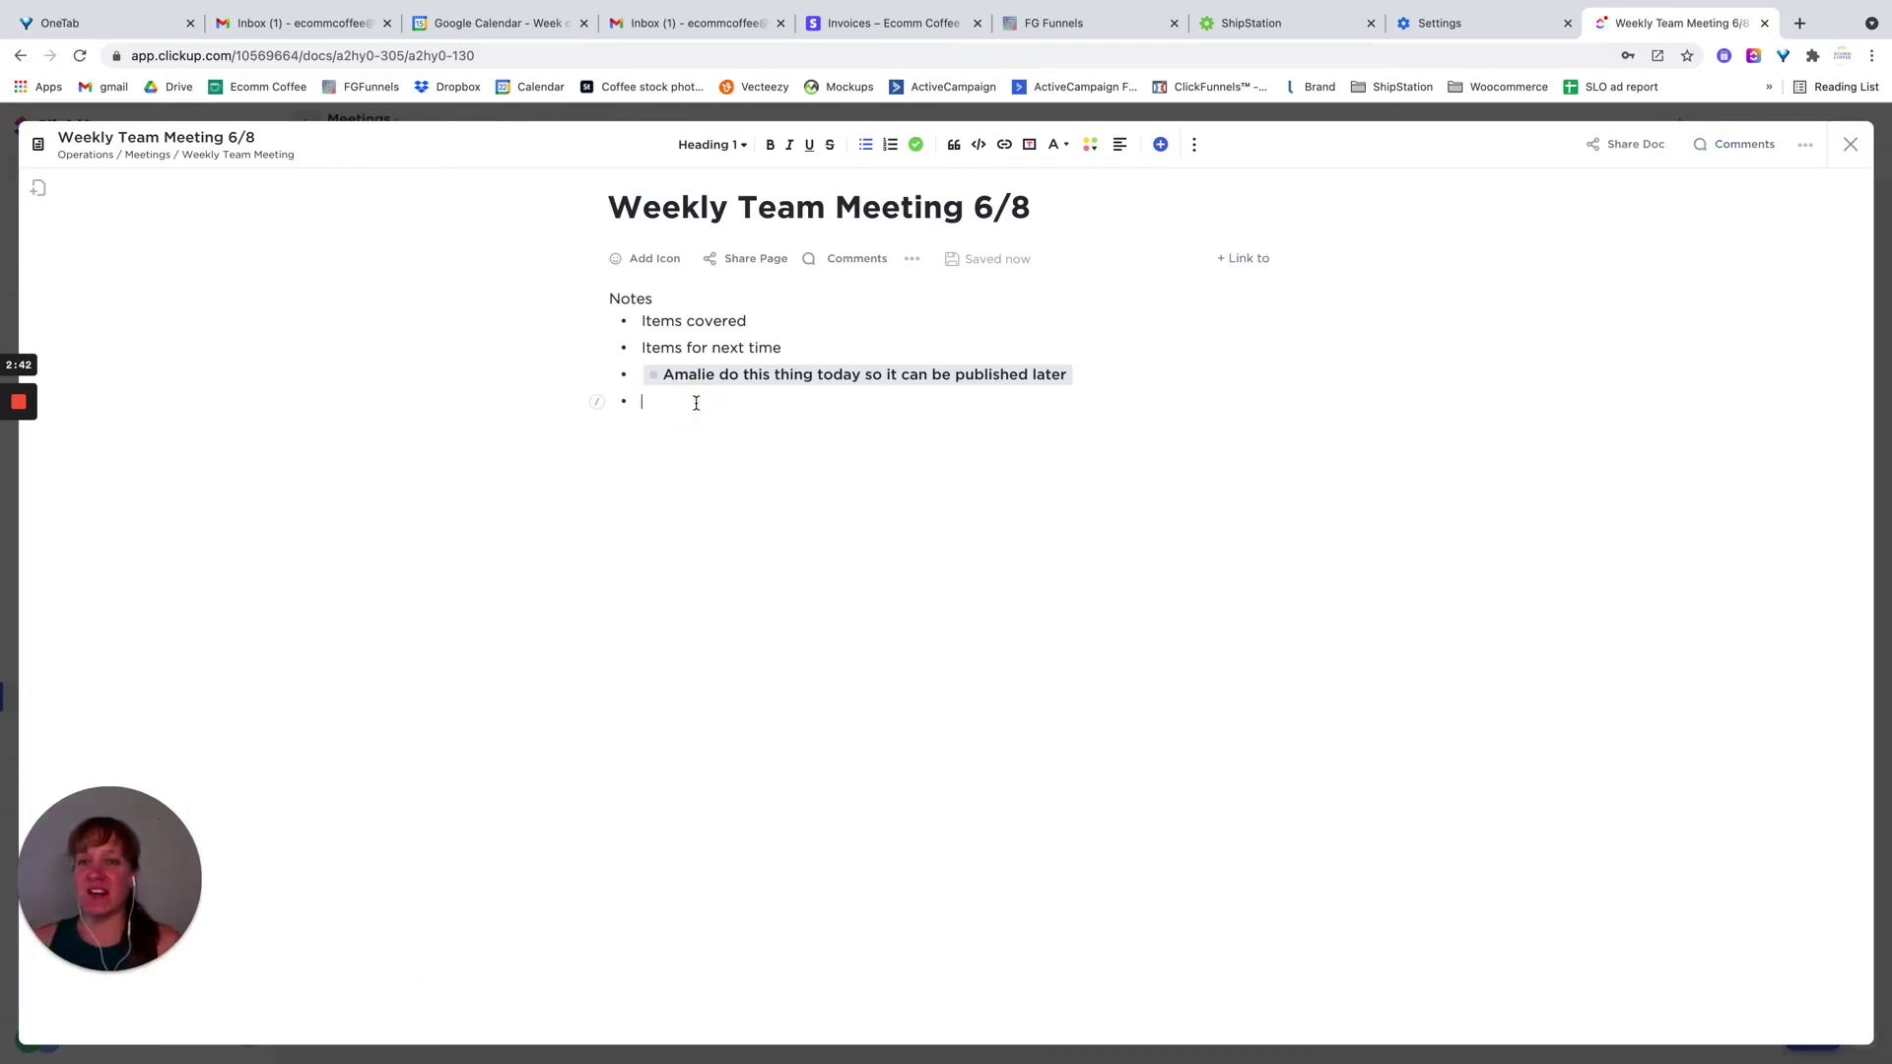
{"action": "left_click", "coordinate": [38, 190]}
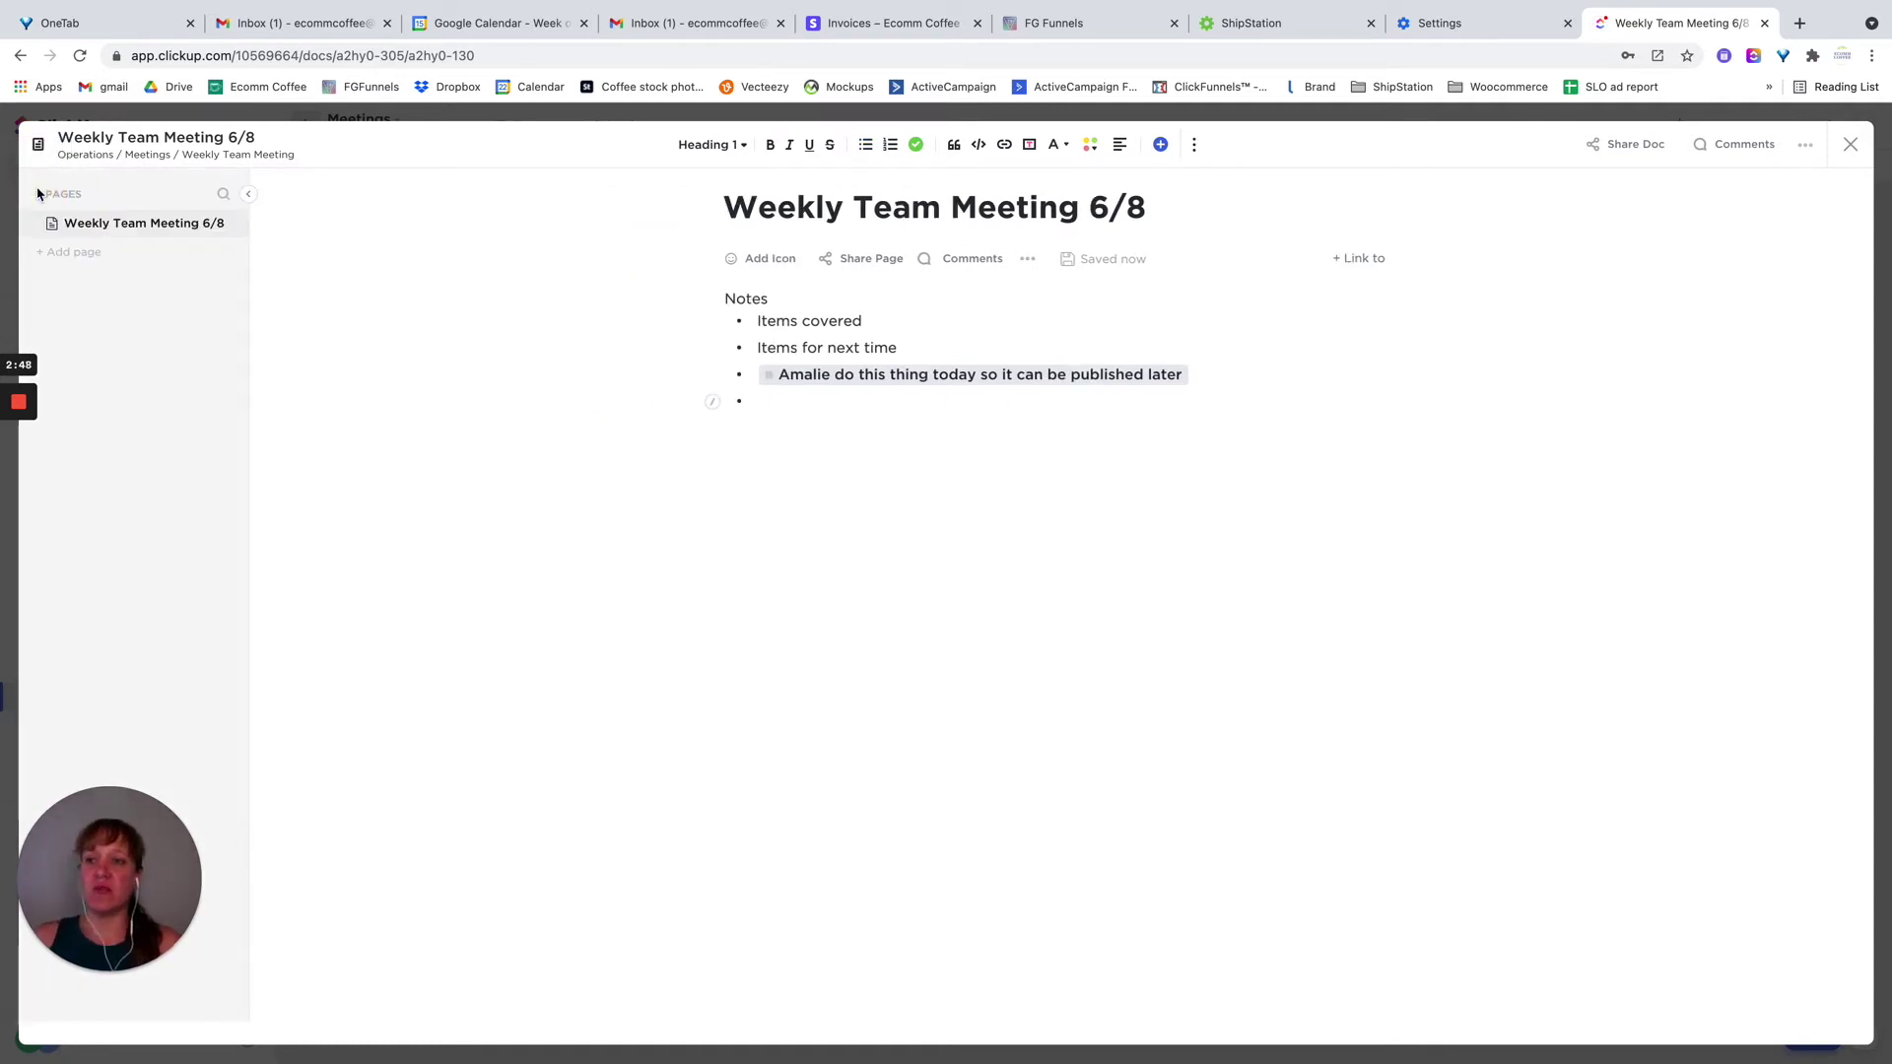
Add a second page named 'Weekly Team Meeting 6/15' to the doc and open it
{"action": "left_click", "coordinate": [79, 253]}
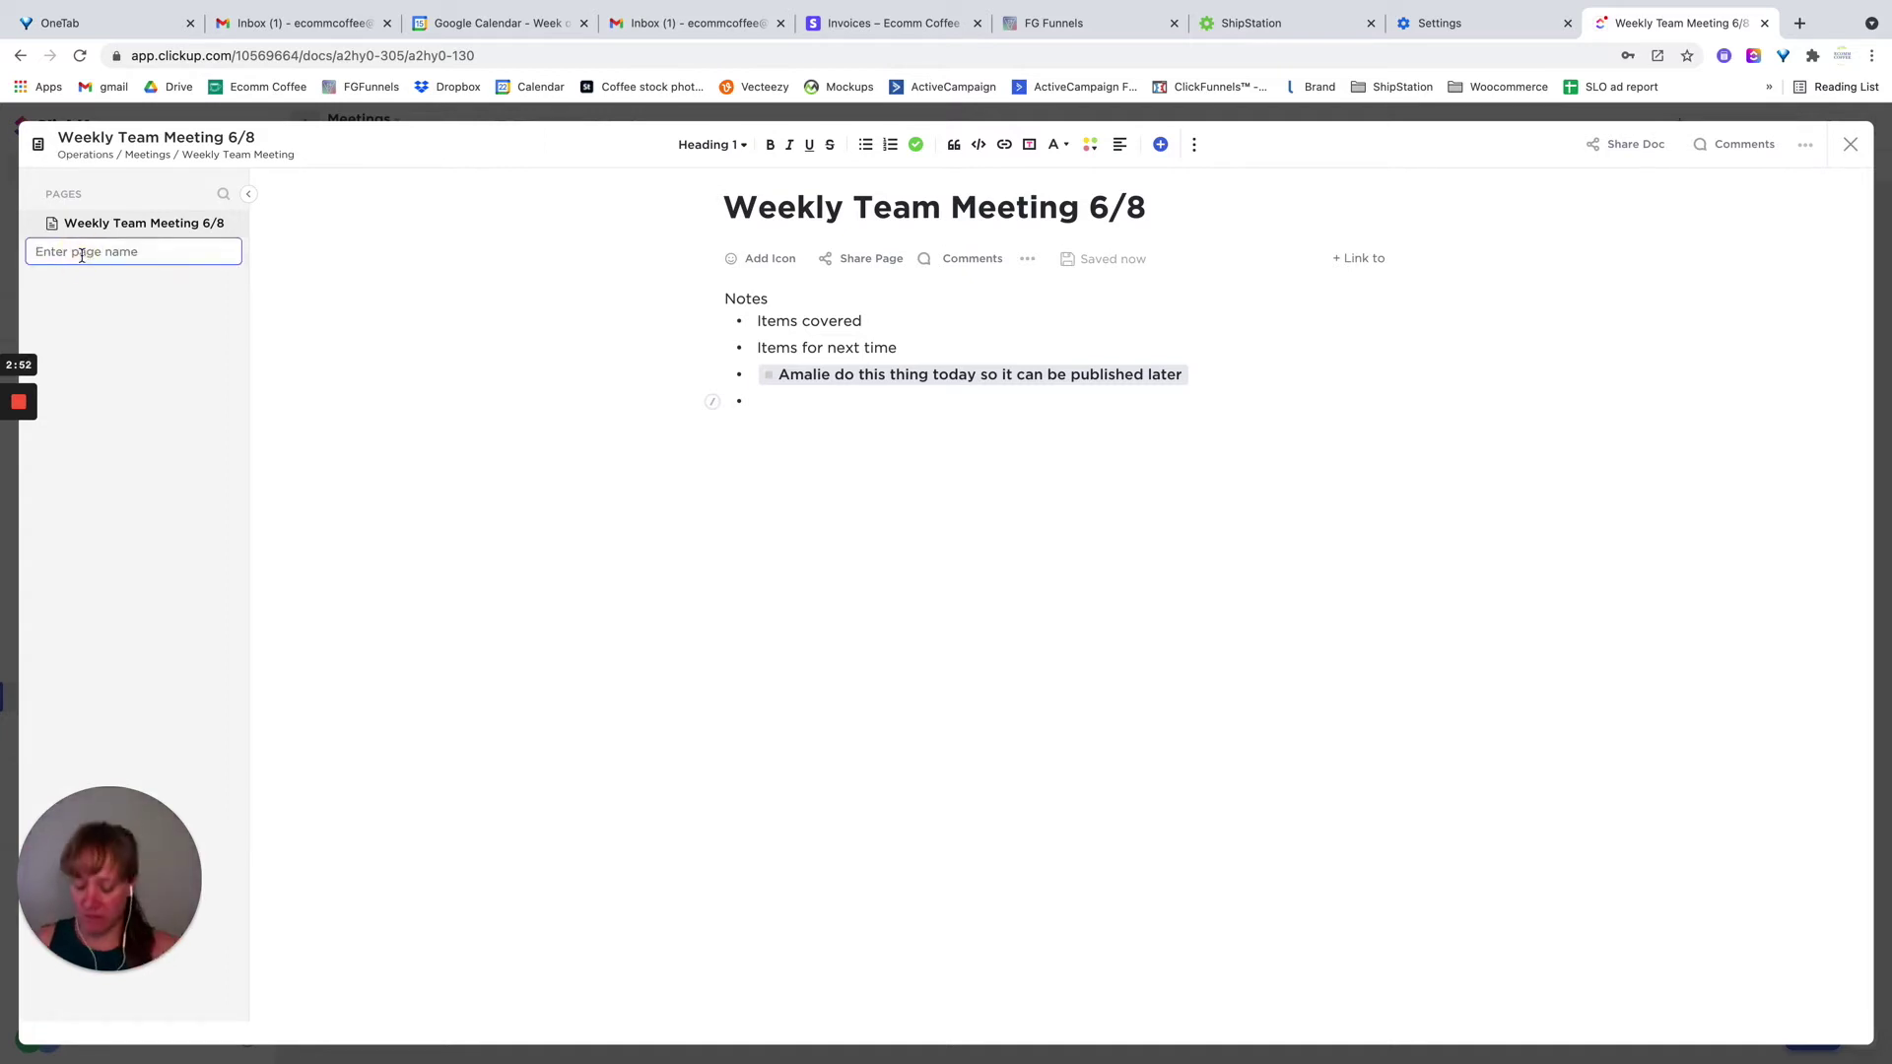
{"action": "type", "text": "Weekly Team Meeting "}
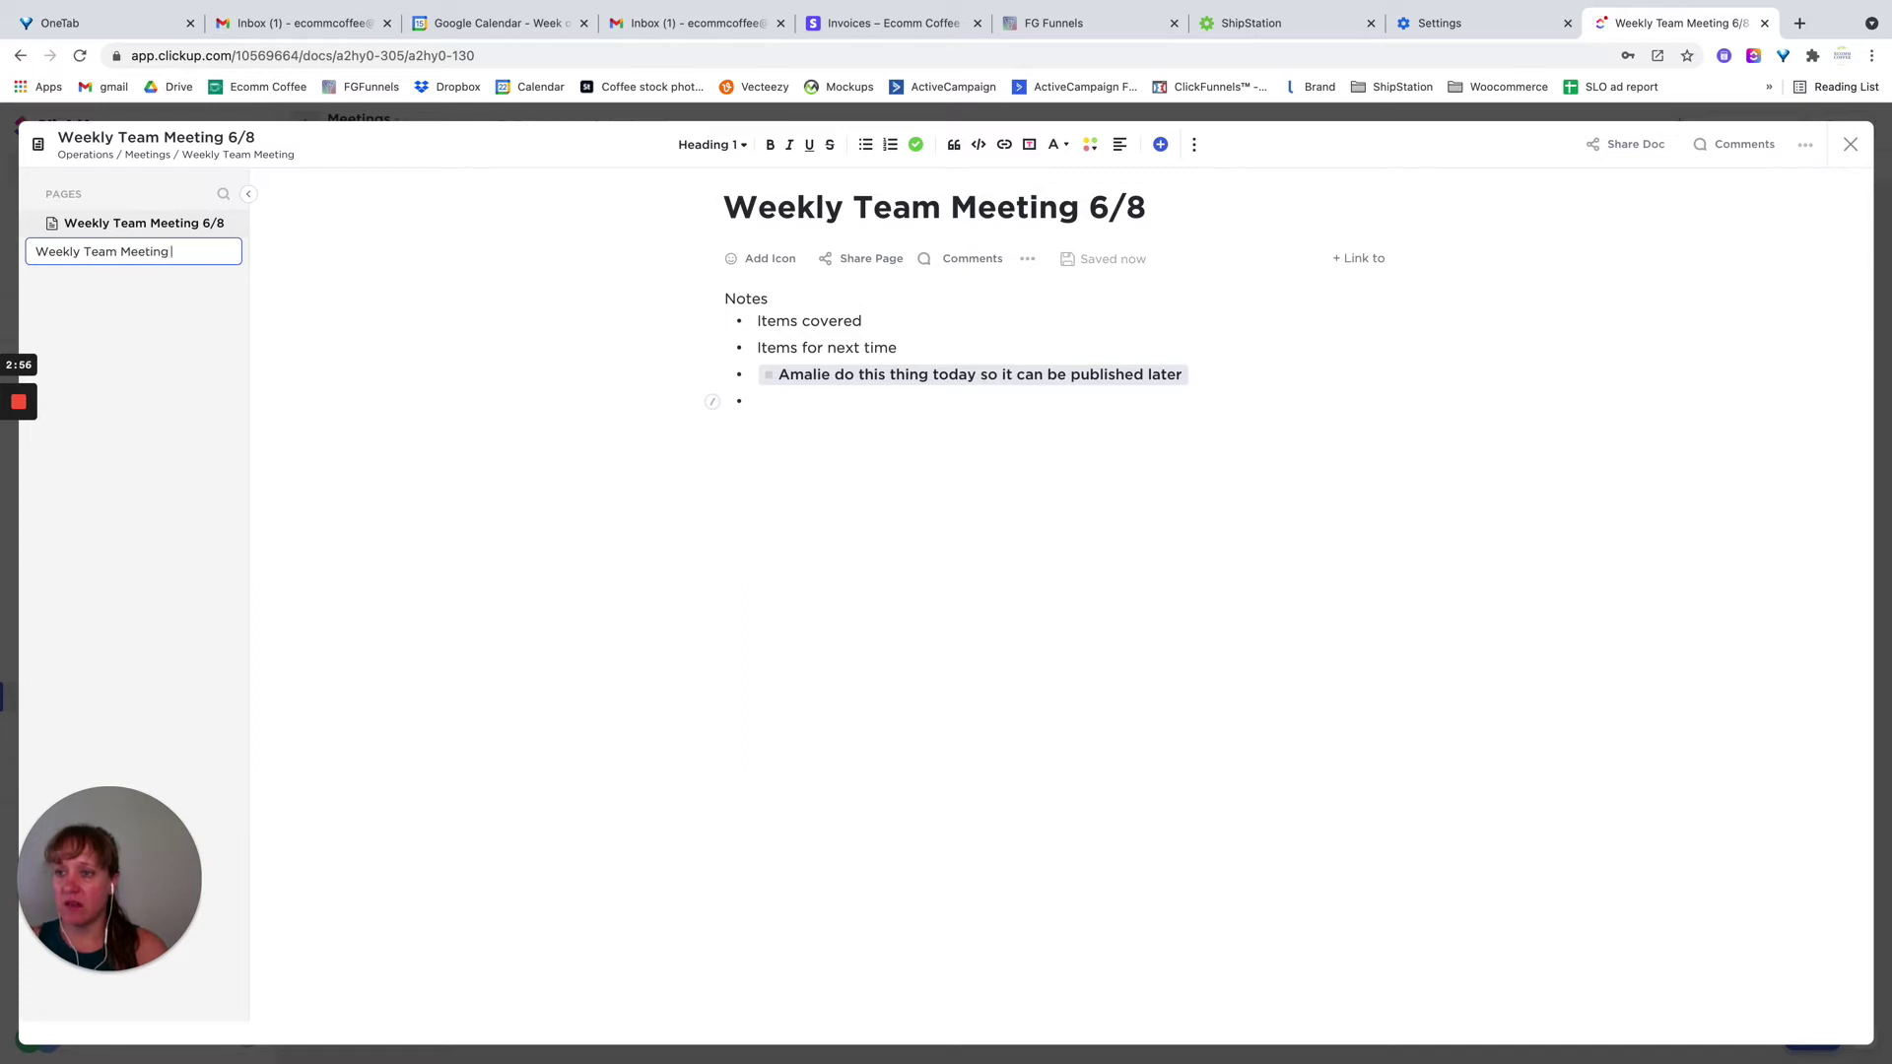
{"action": "type", "text": "6/15"}
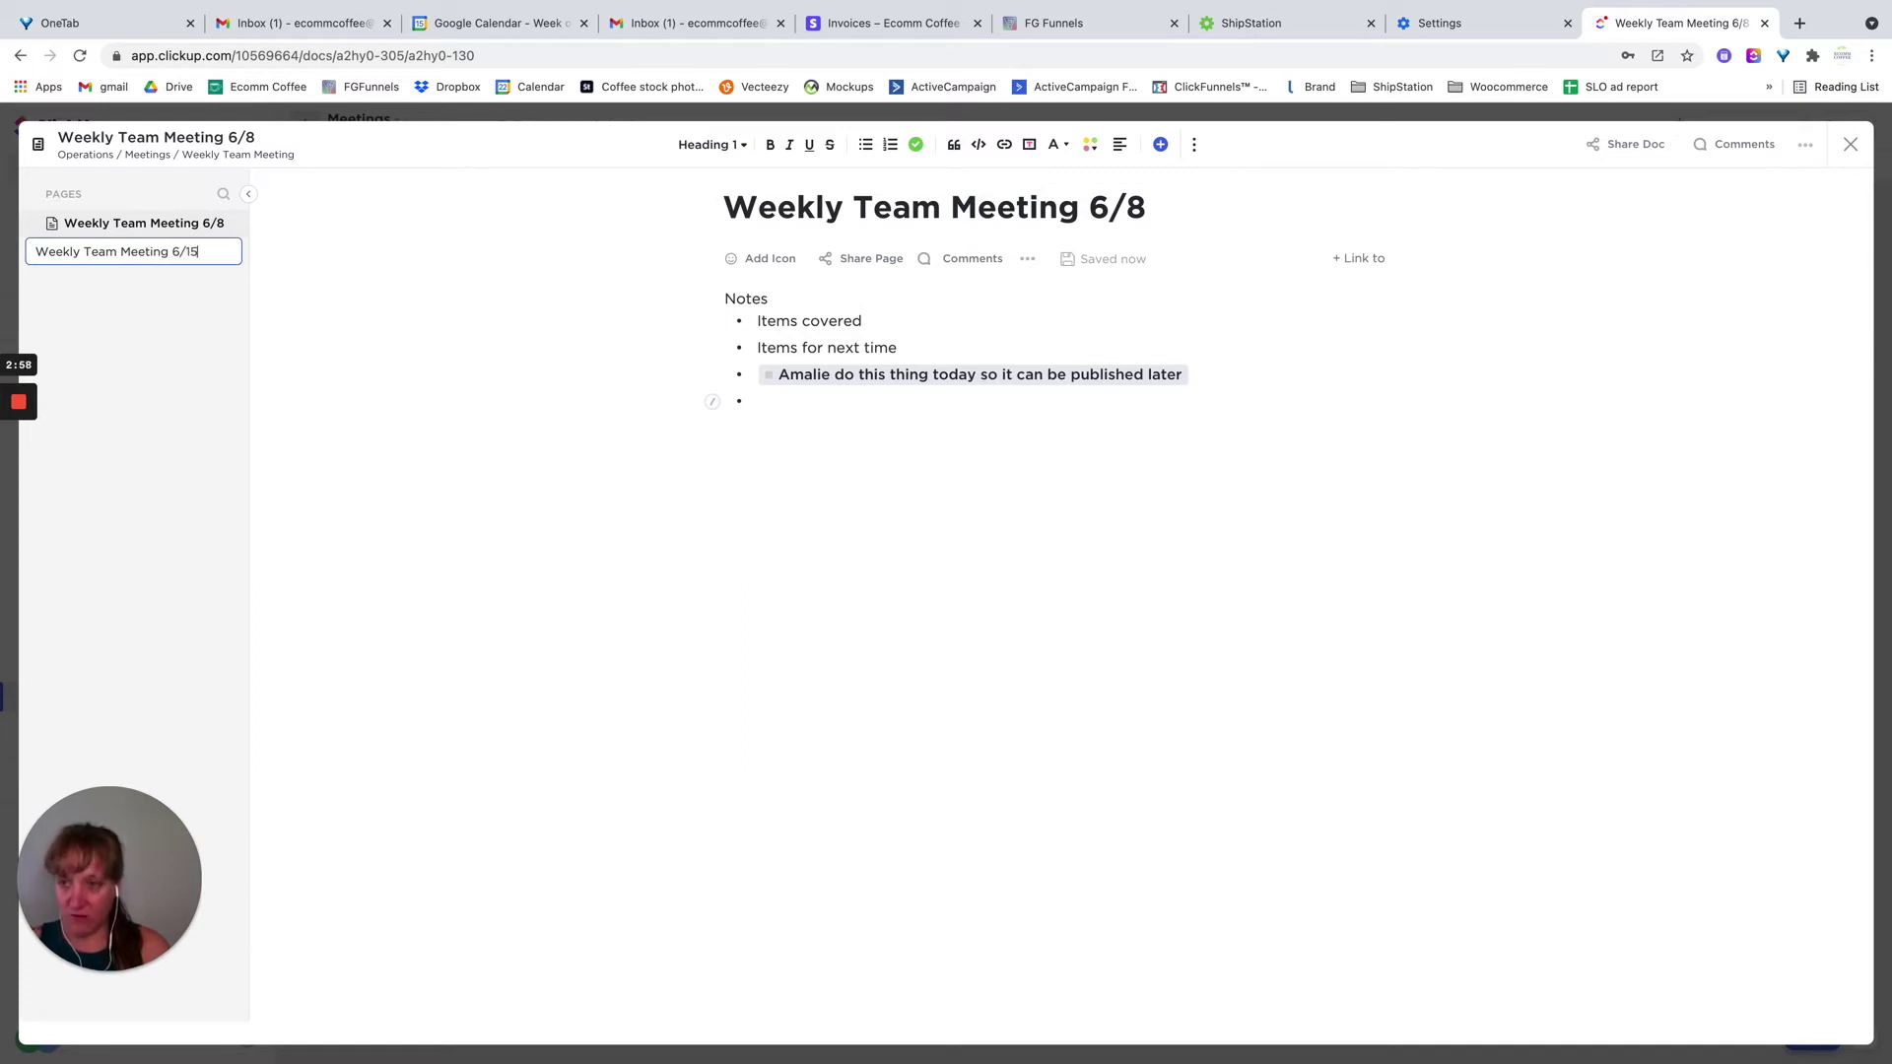
{"action": "key", "text": "Return"}
{"action": "left_click", "coordinate": [81, 254]}
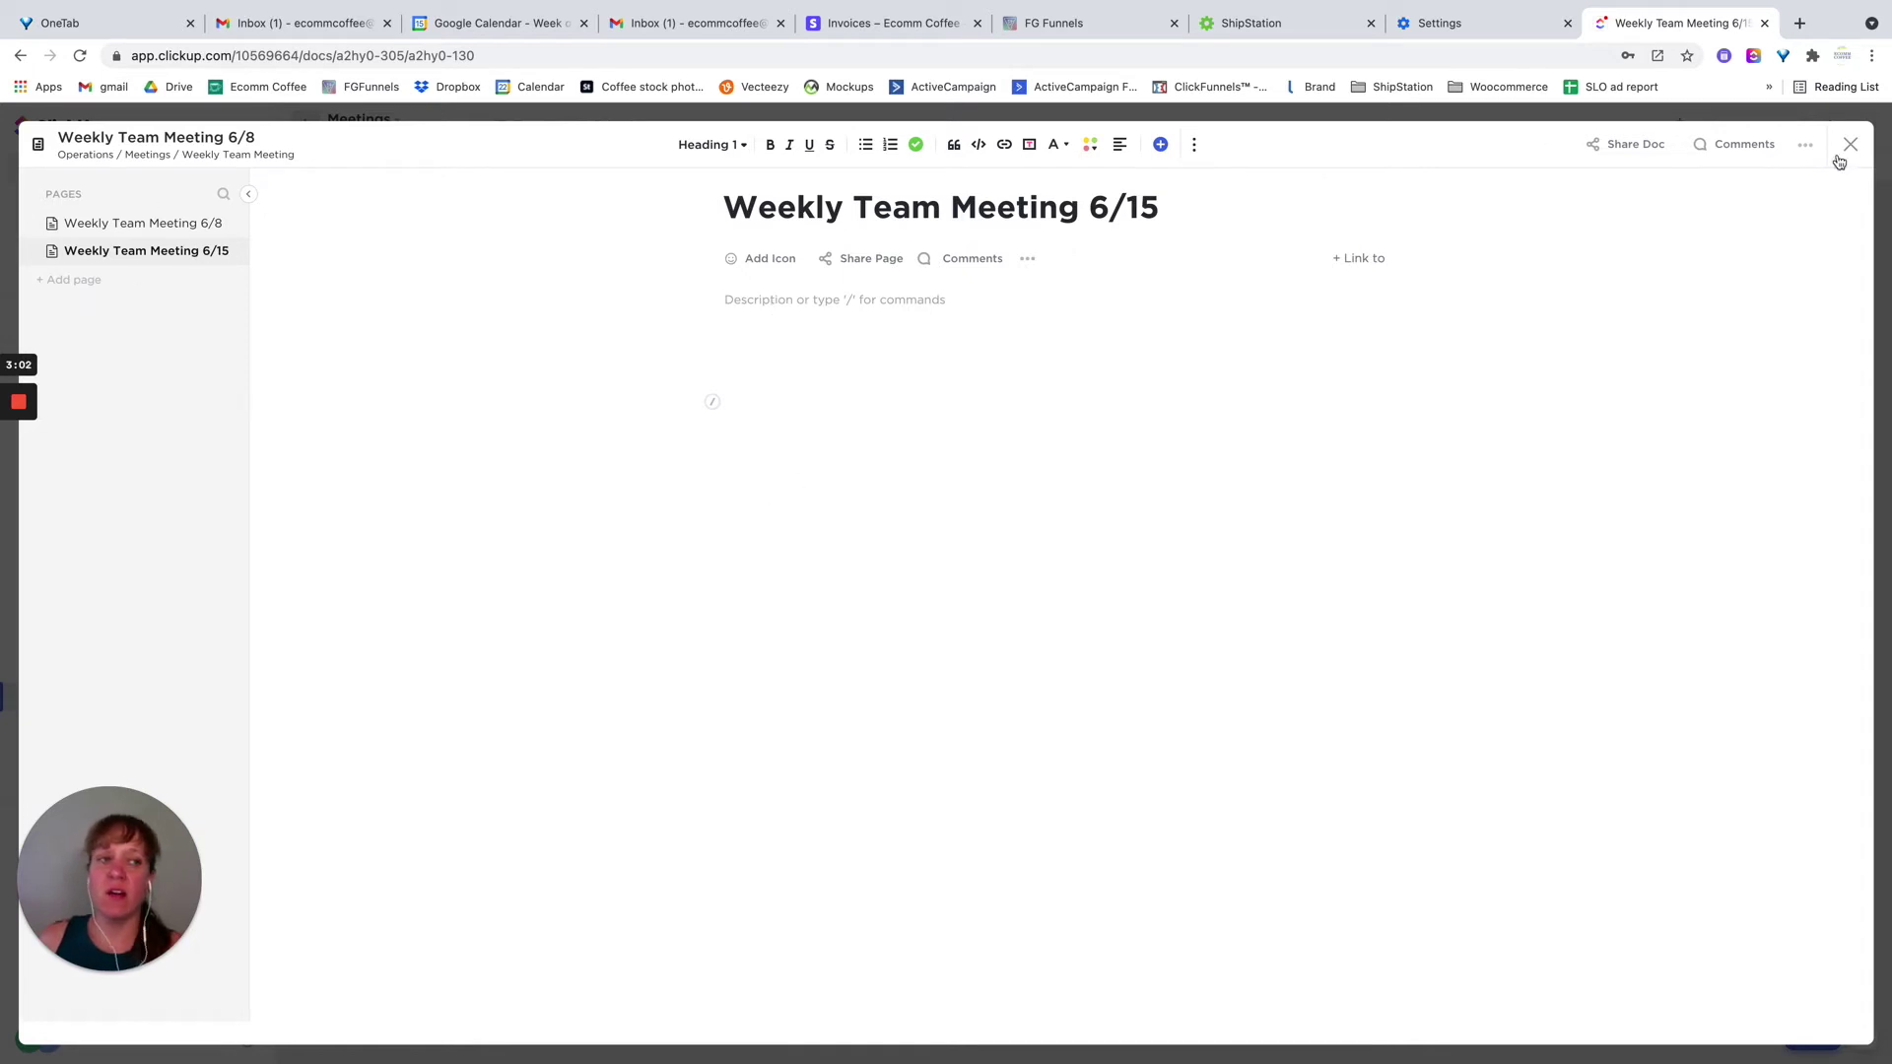
Rename the doc to 'Weekly Team Meeting Notes' and close it
{"action": "left_click", "coordinate": [269, 138]}
{"action": "key", "text": "BackSpace"}
{"action": "key", "text": "BackSpace"}
{"action": "key", "text": "BackSpace"}
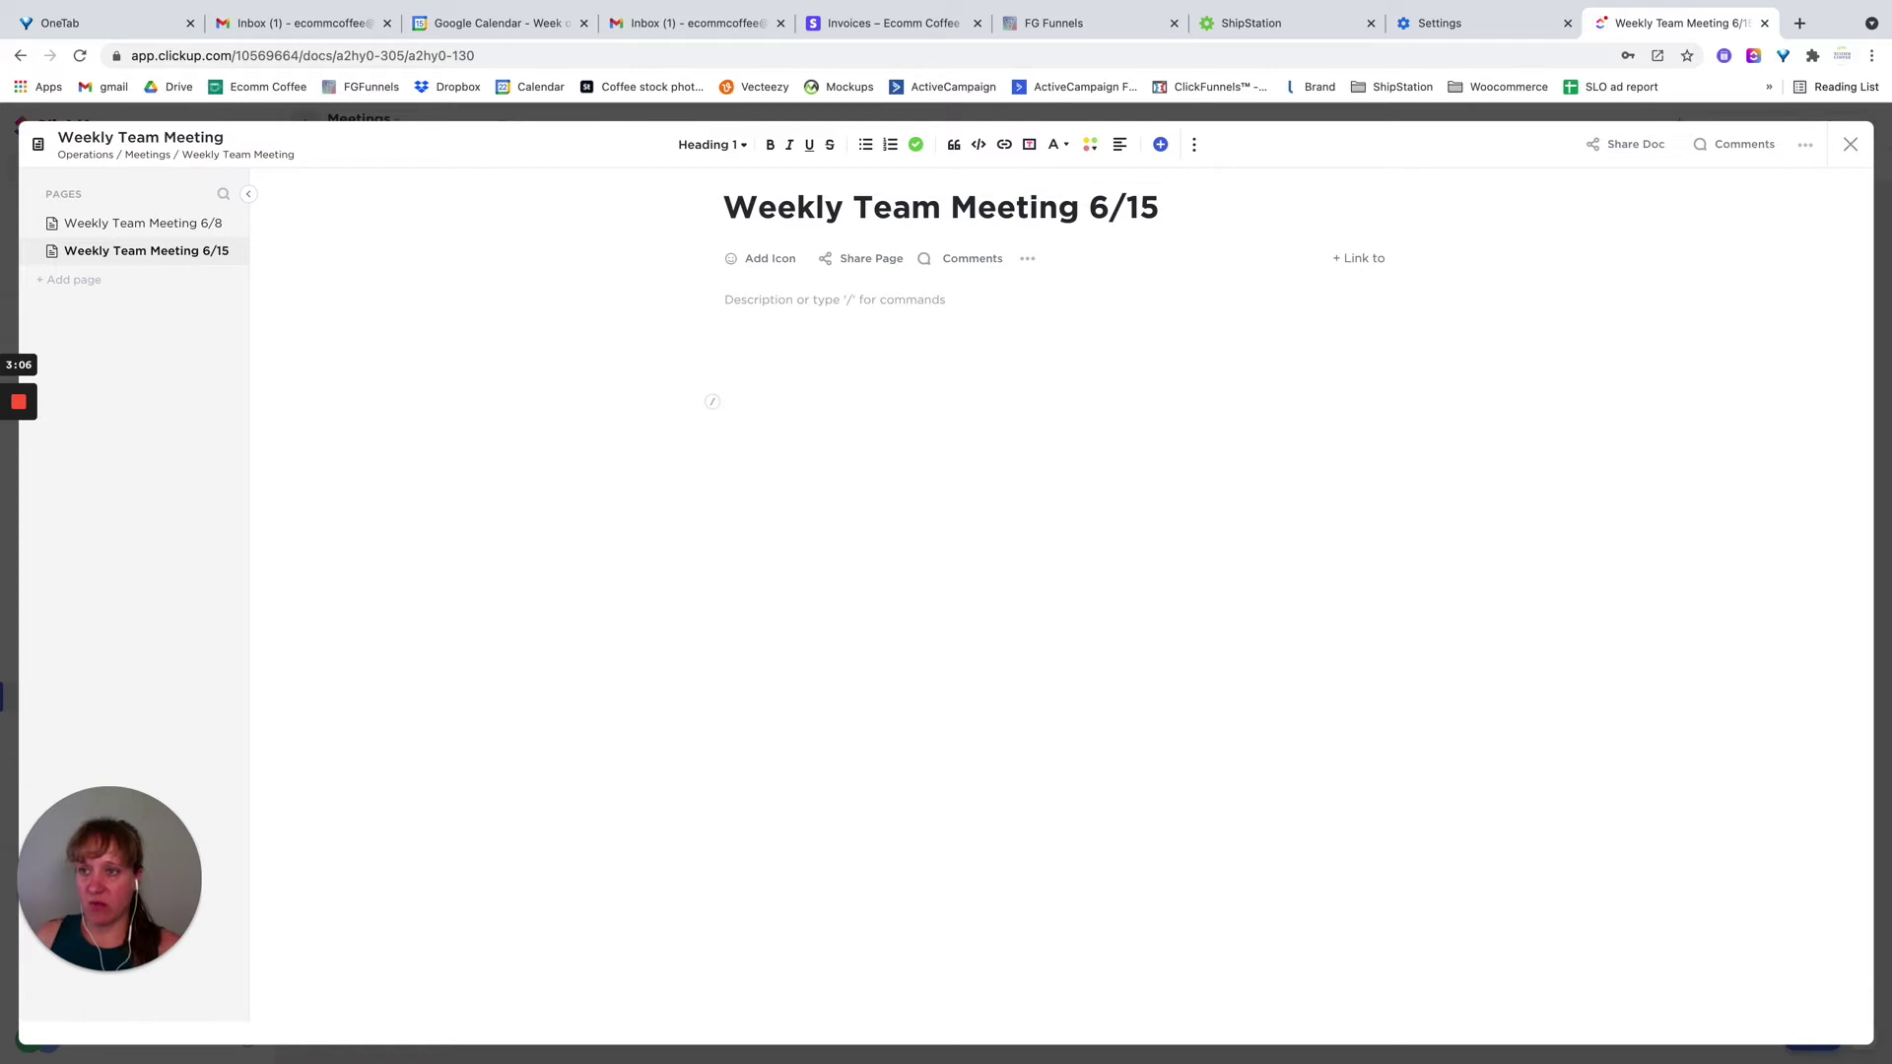
{"action": "type", "text": "Notse"}
{"action": "key", "text": "BackSpace"}
{"action": "key", "text": "BackSpace"}
{"action": "type", "text": "es"}
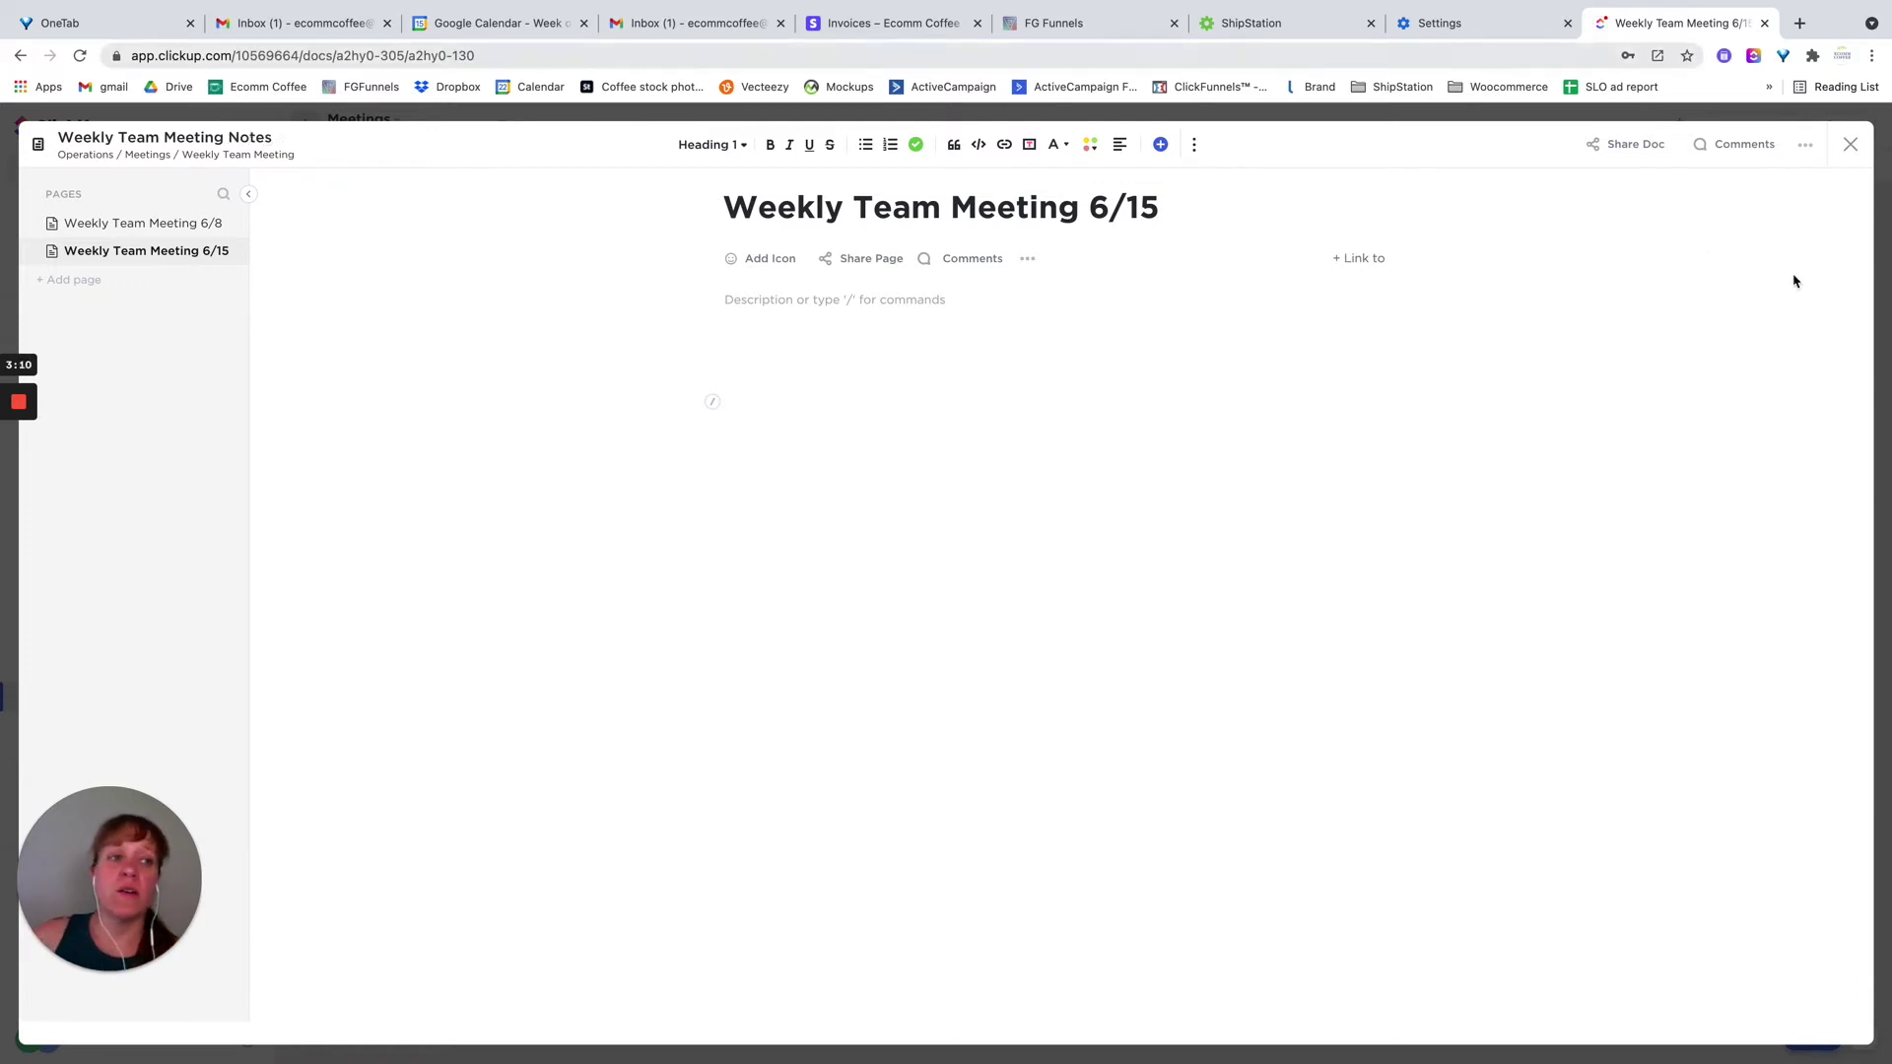
{"action": "left_click", "coordinate": [1848, 146]}
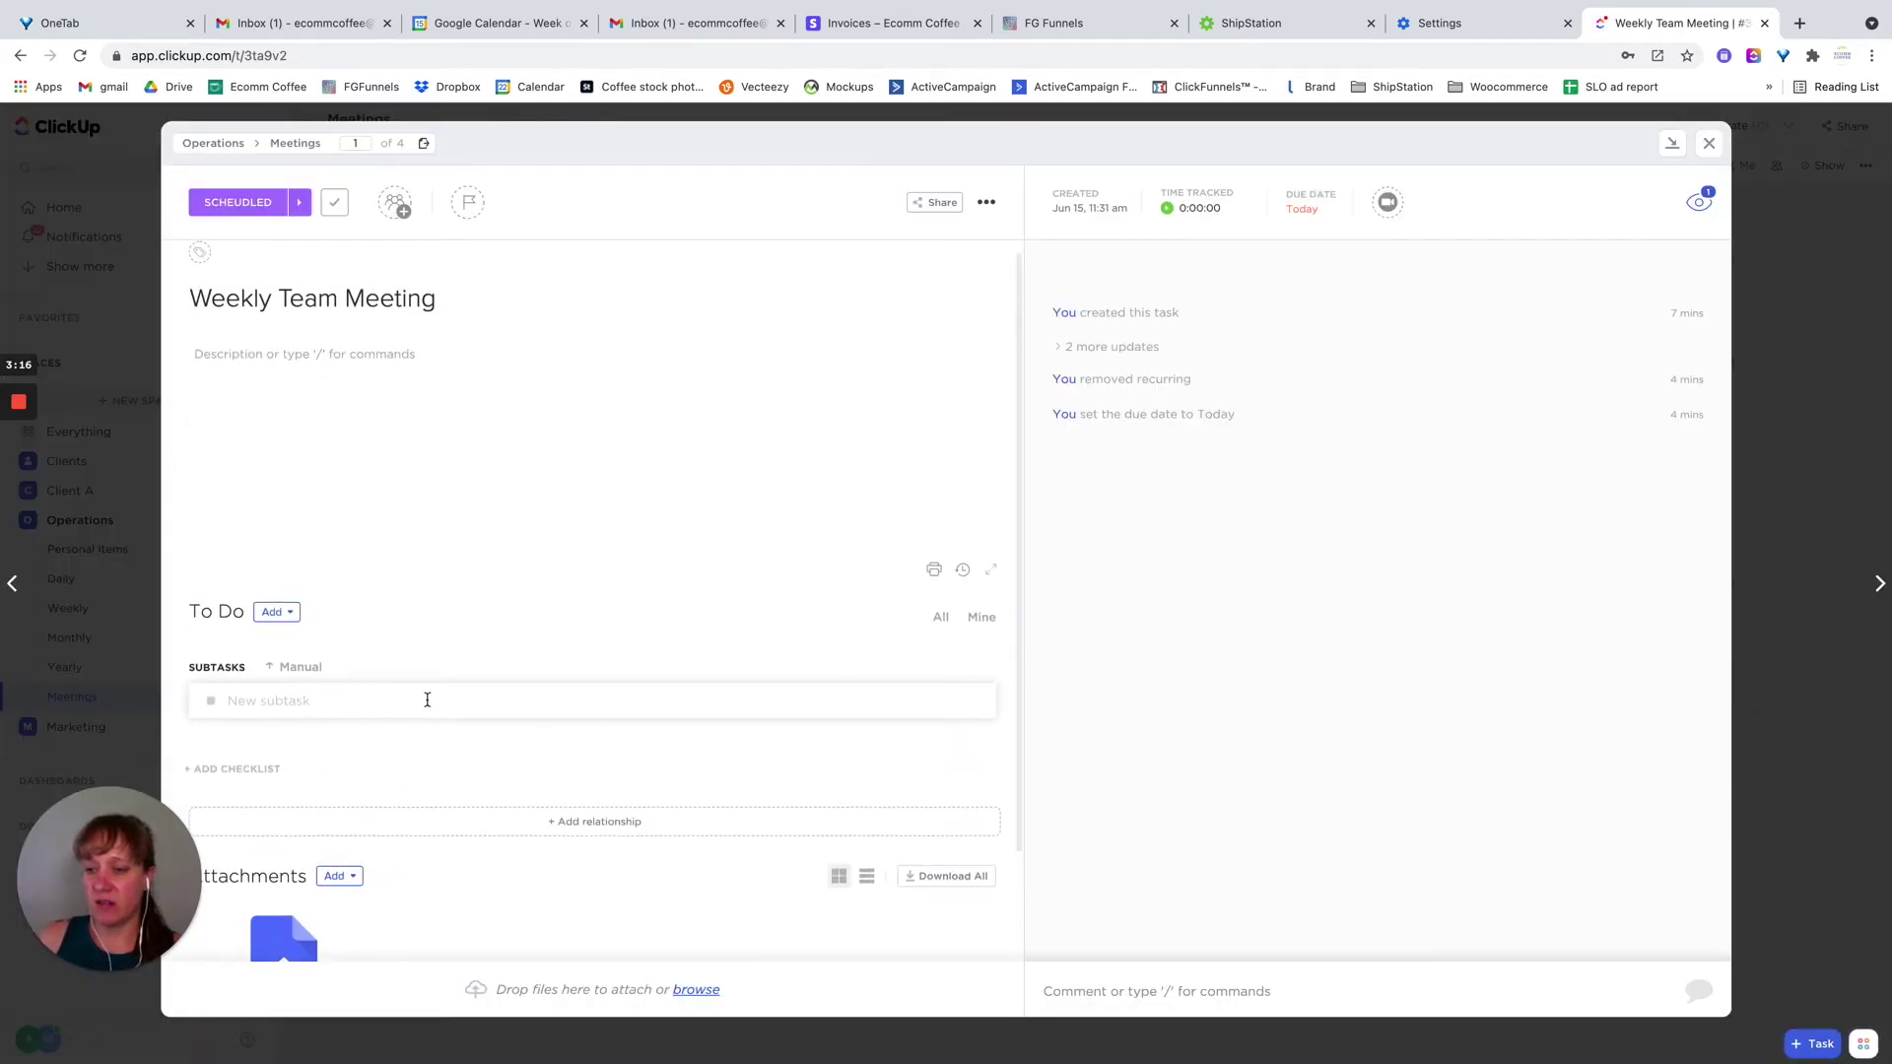
Attach a new doc to the task and title it 'Weekly Team Meeting 6/15'
{"action": "left_click", "coordinate": [339, 748]}
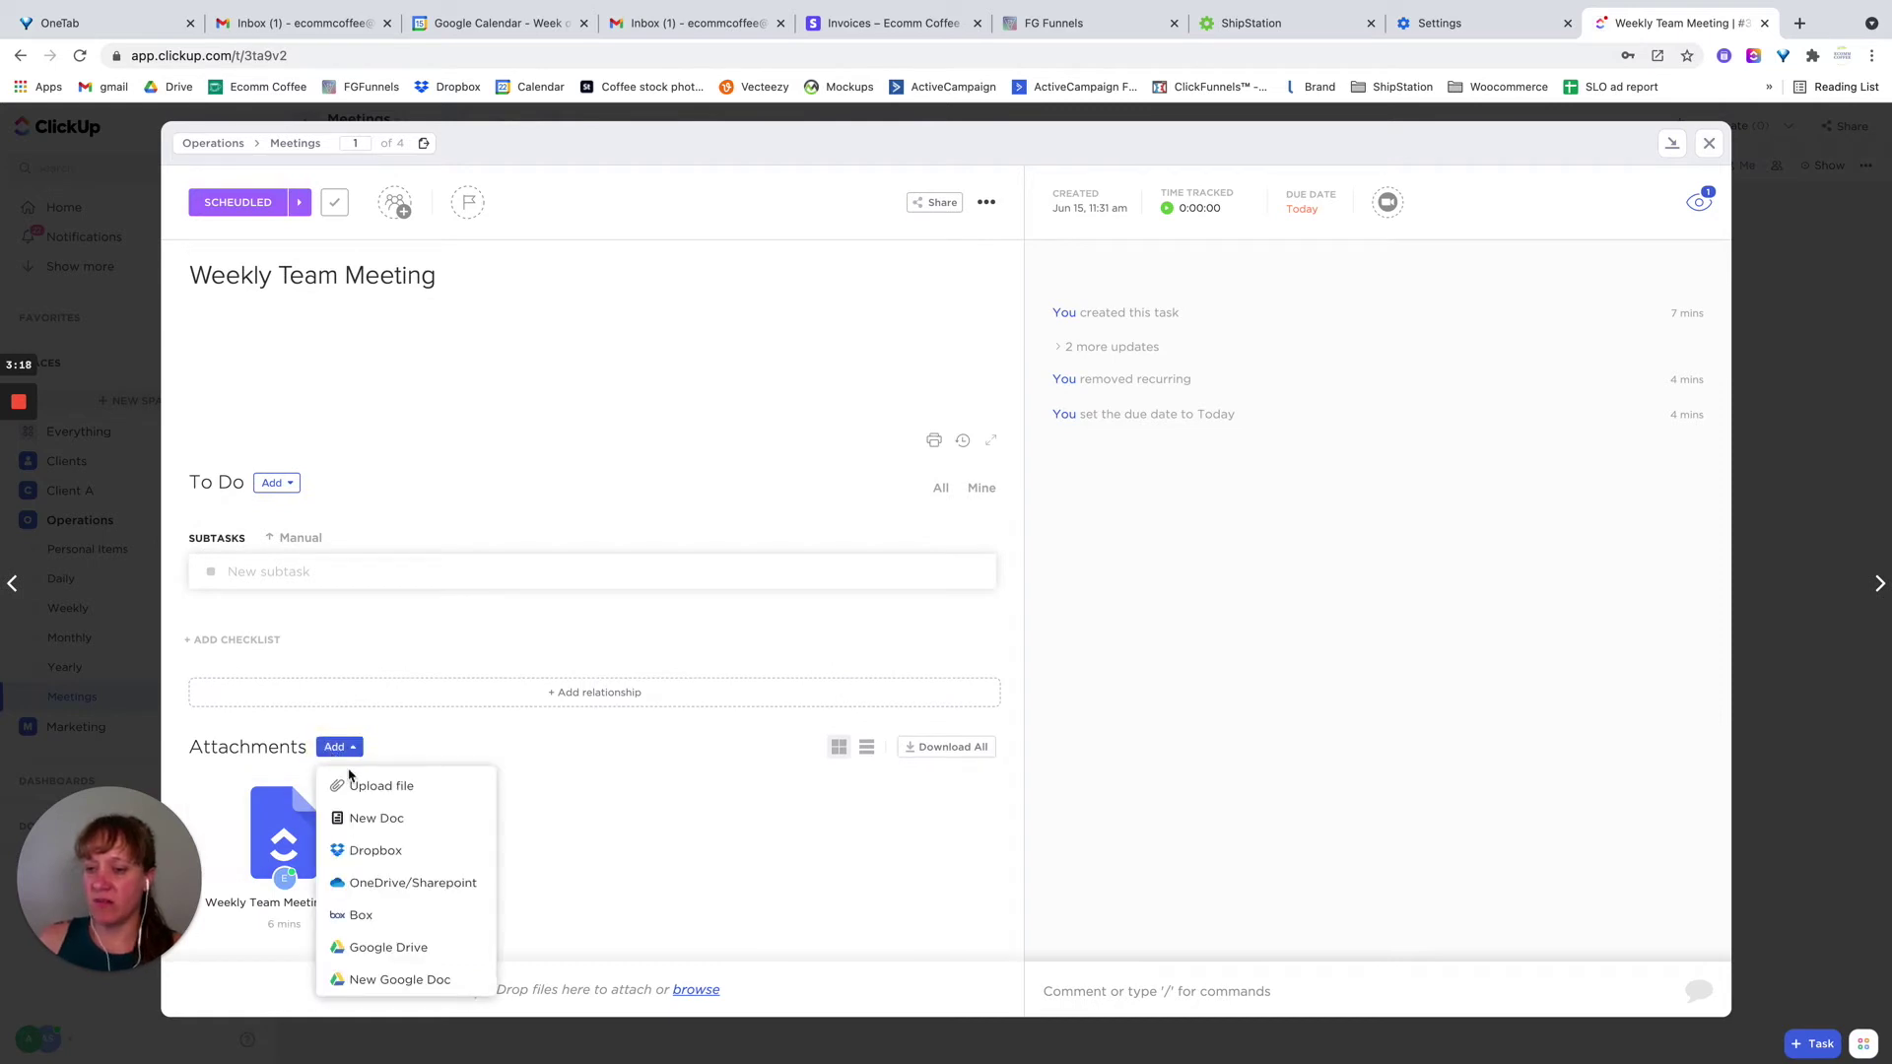
{"action": "left_click", "coordinate": [369, 830]}
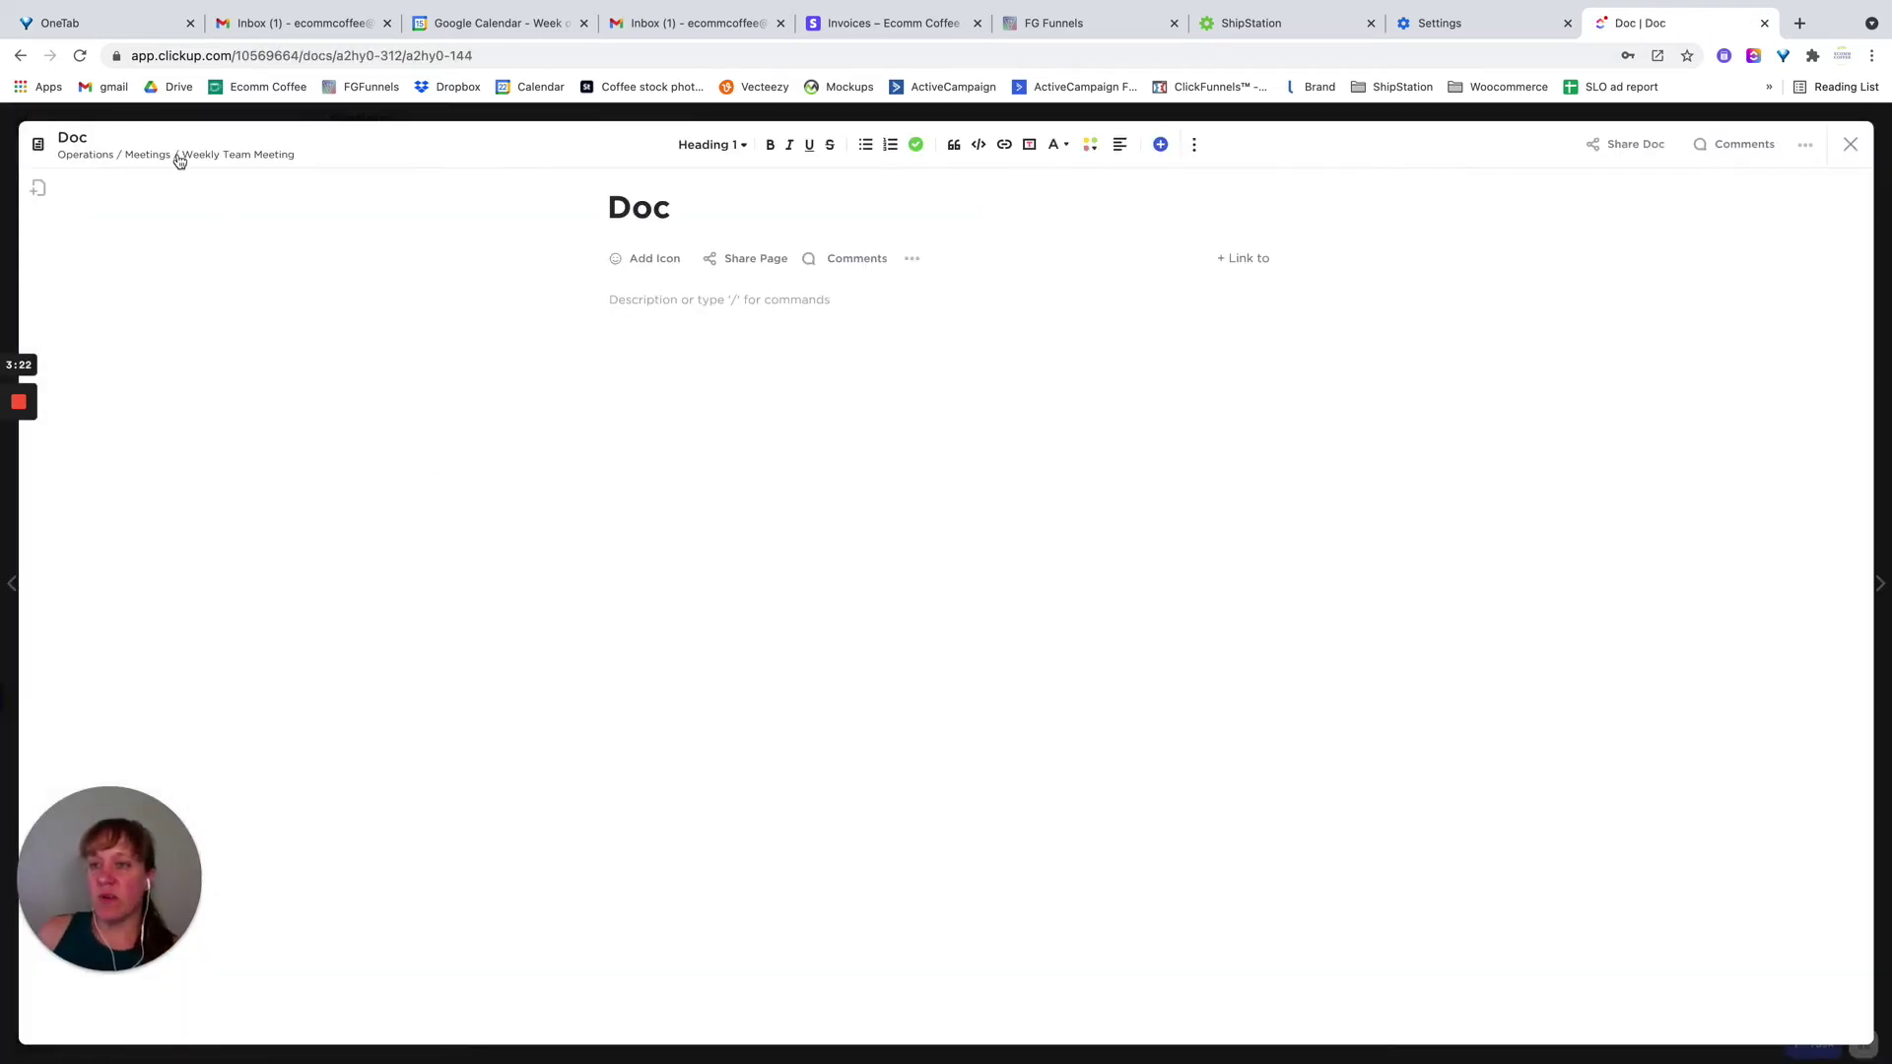
{"action": "left_click", "coordinate": [713, 197]}
{"action": "key", "text": "BackSpace"}
{"action": "key", "text": "BackSpace"}
{"action": "key", "text": "BackSpace"}
{"action": "type", "text": "Weekly R"}
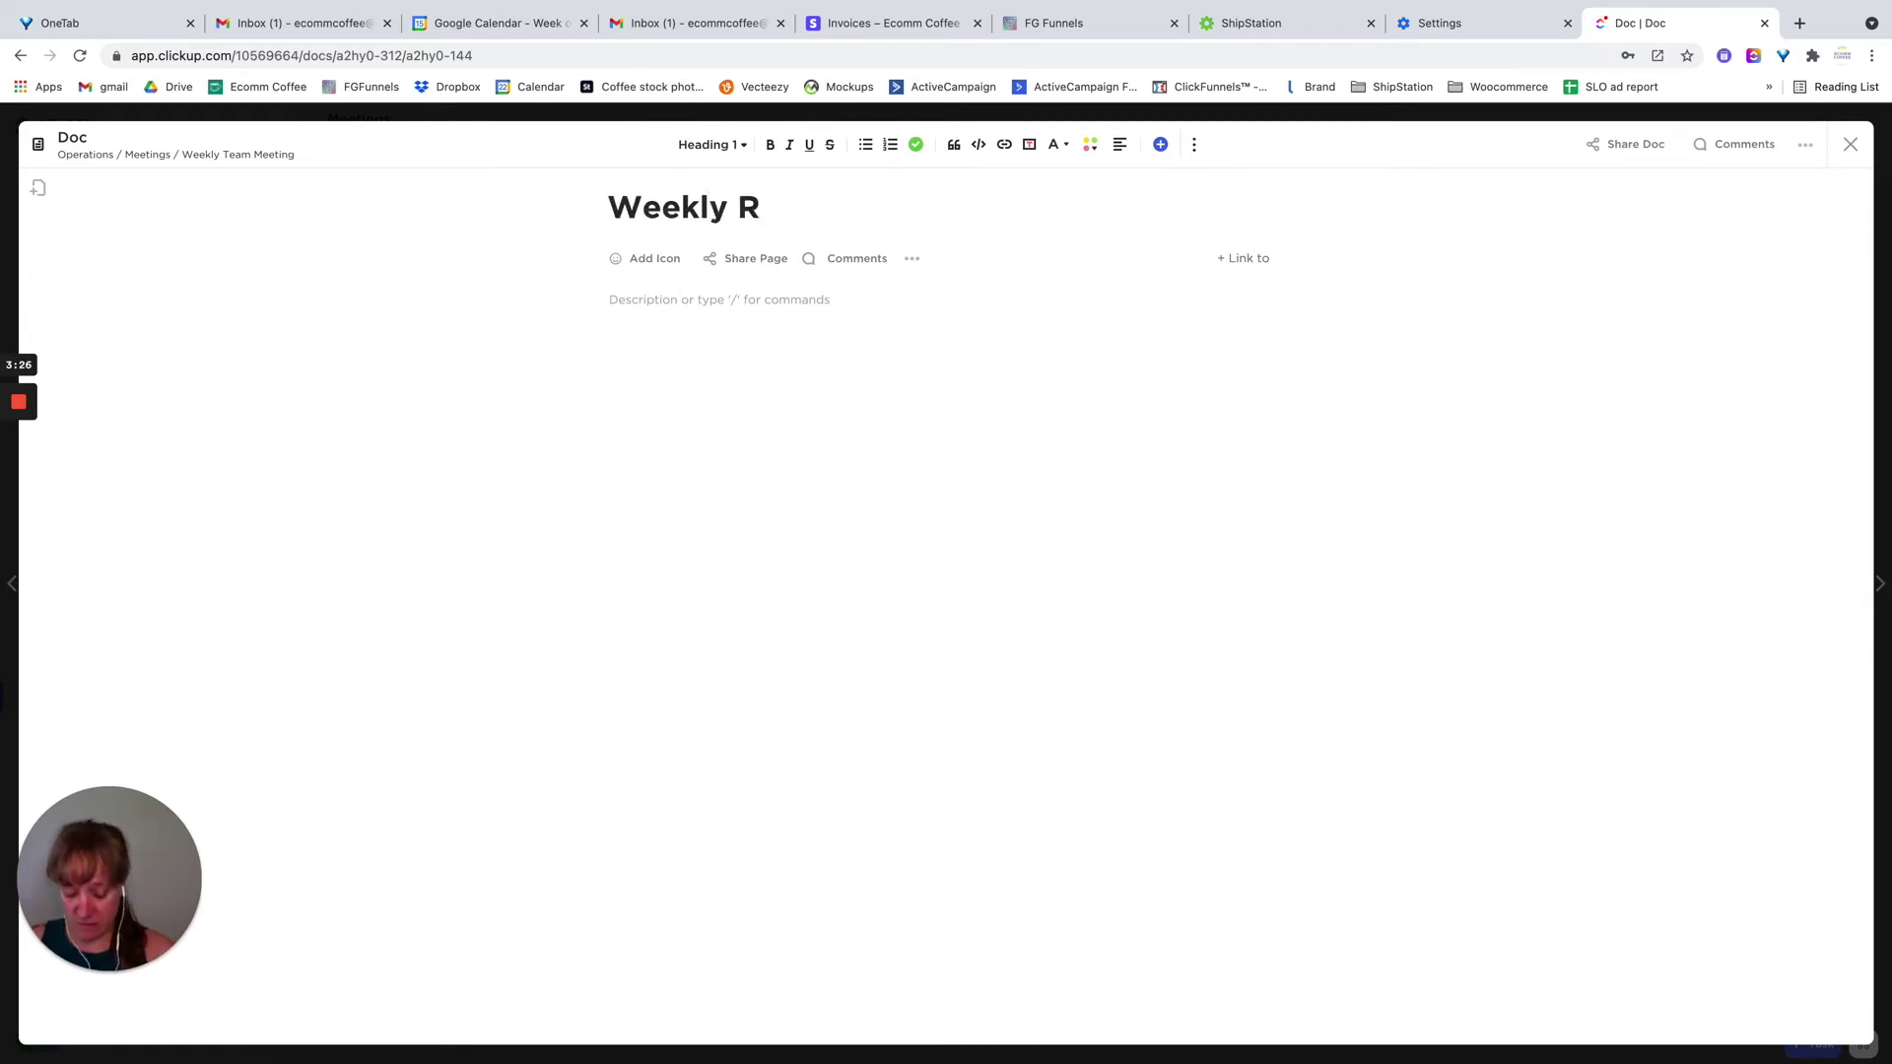
{"action": "key", "text": "BackSpace"}
{"action": "type", "text": "T"}
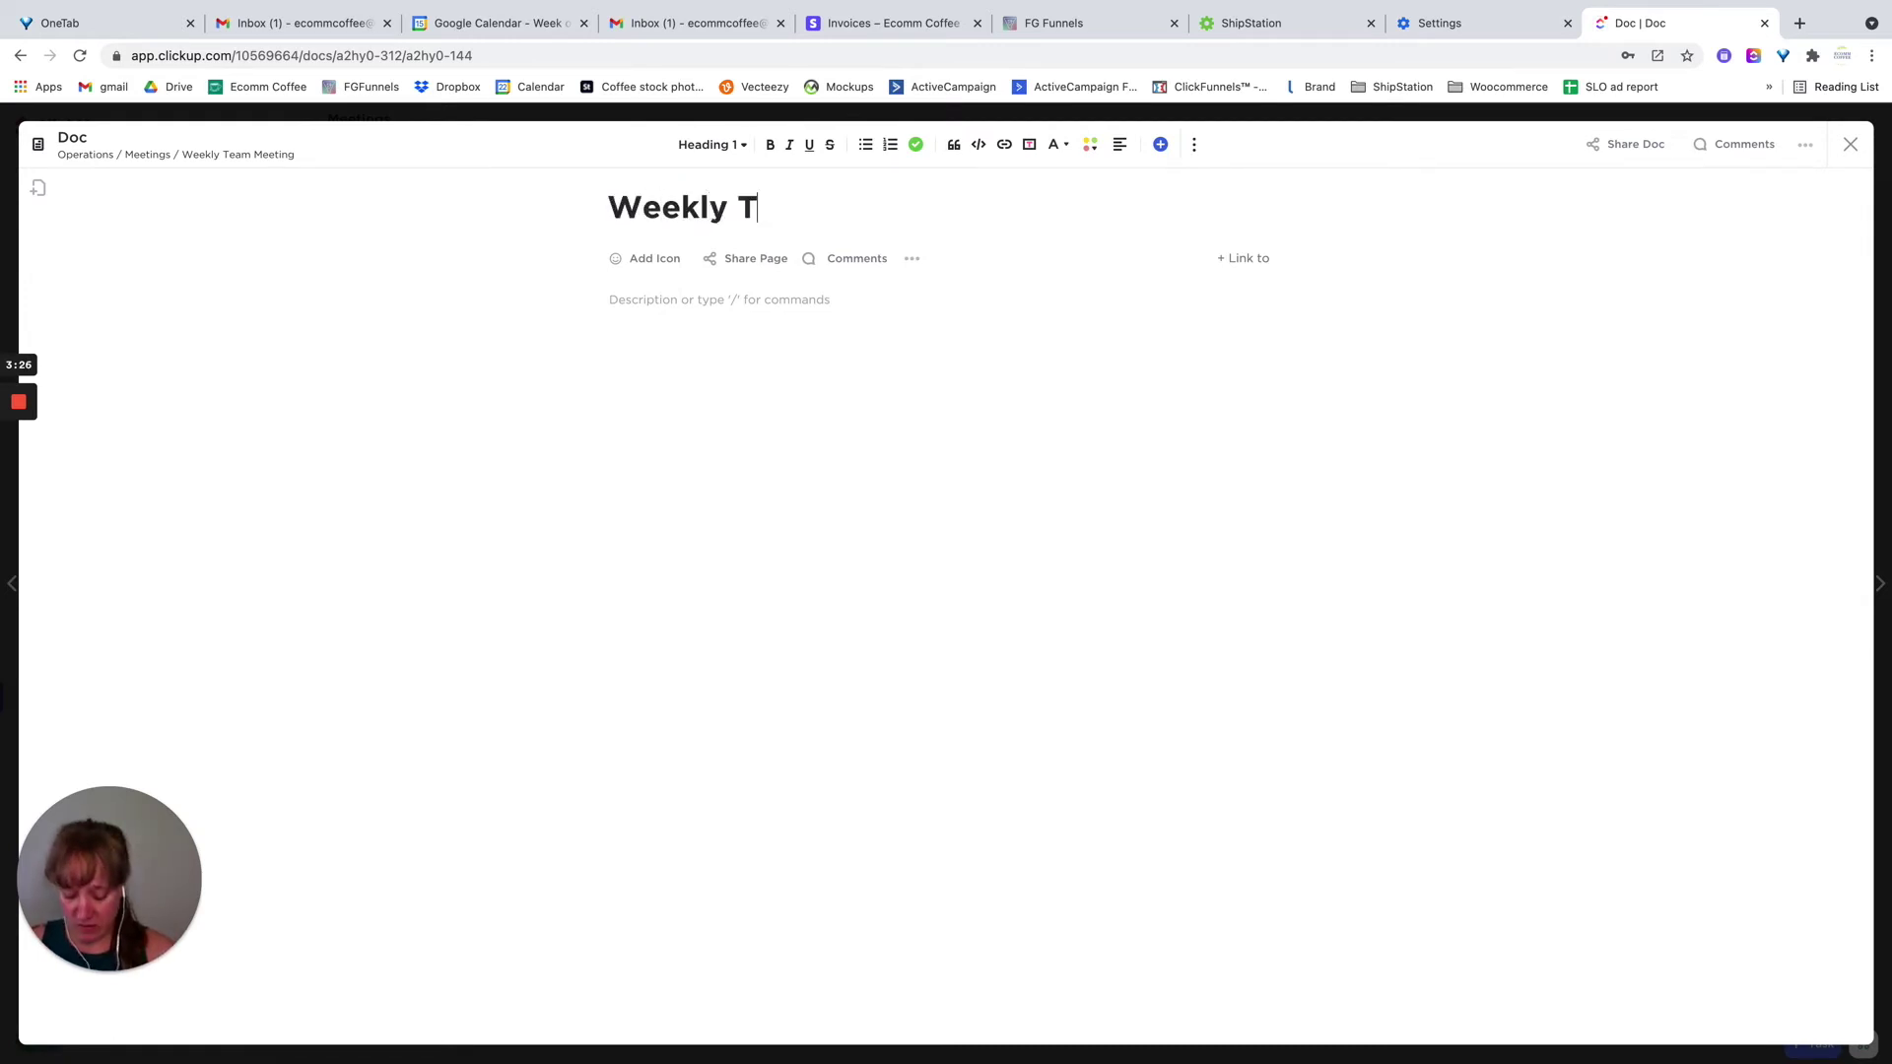
{"action": "type", "text": "eam Meeting "}
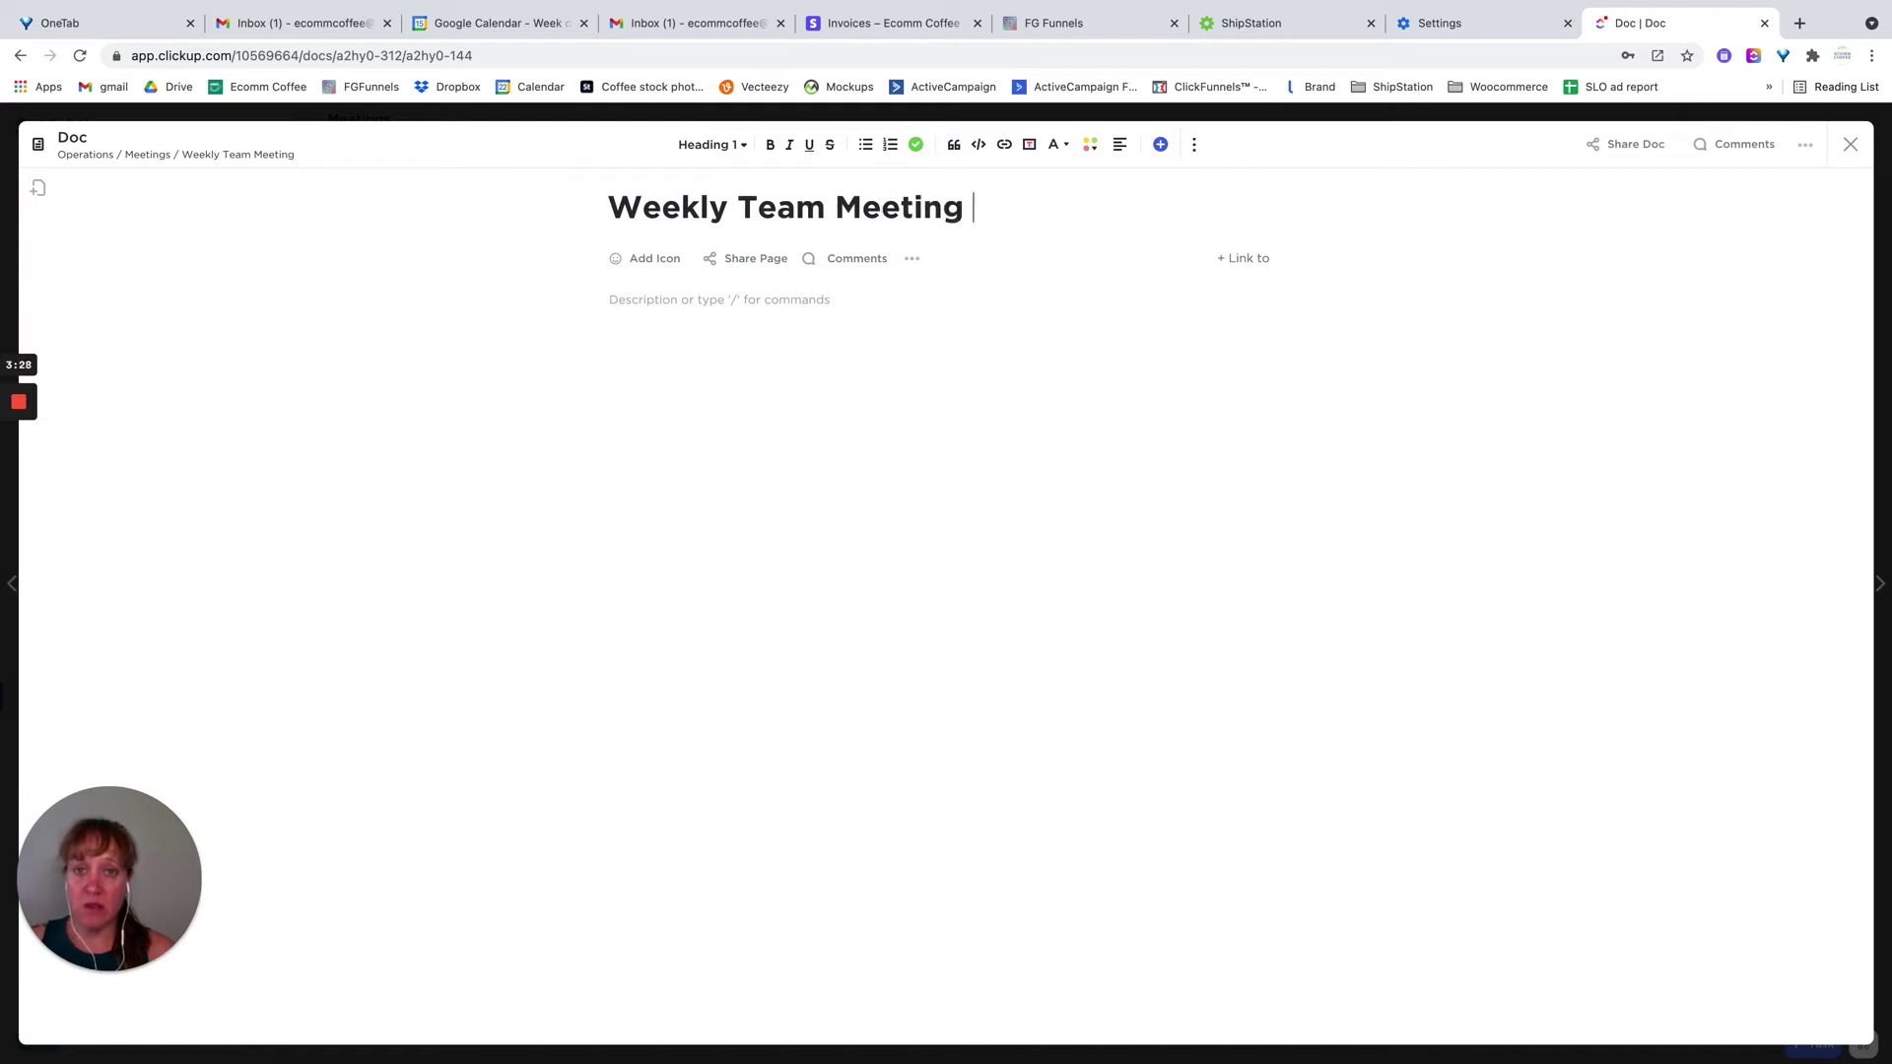
{"action": "type", "text": "6/15"}
{"action": "key", "text": "Return"}
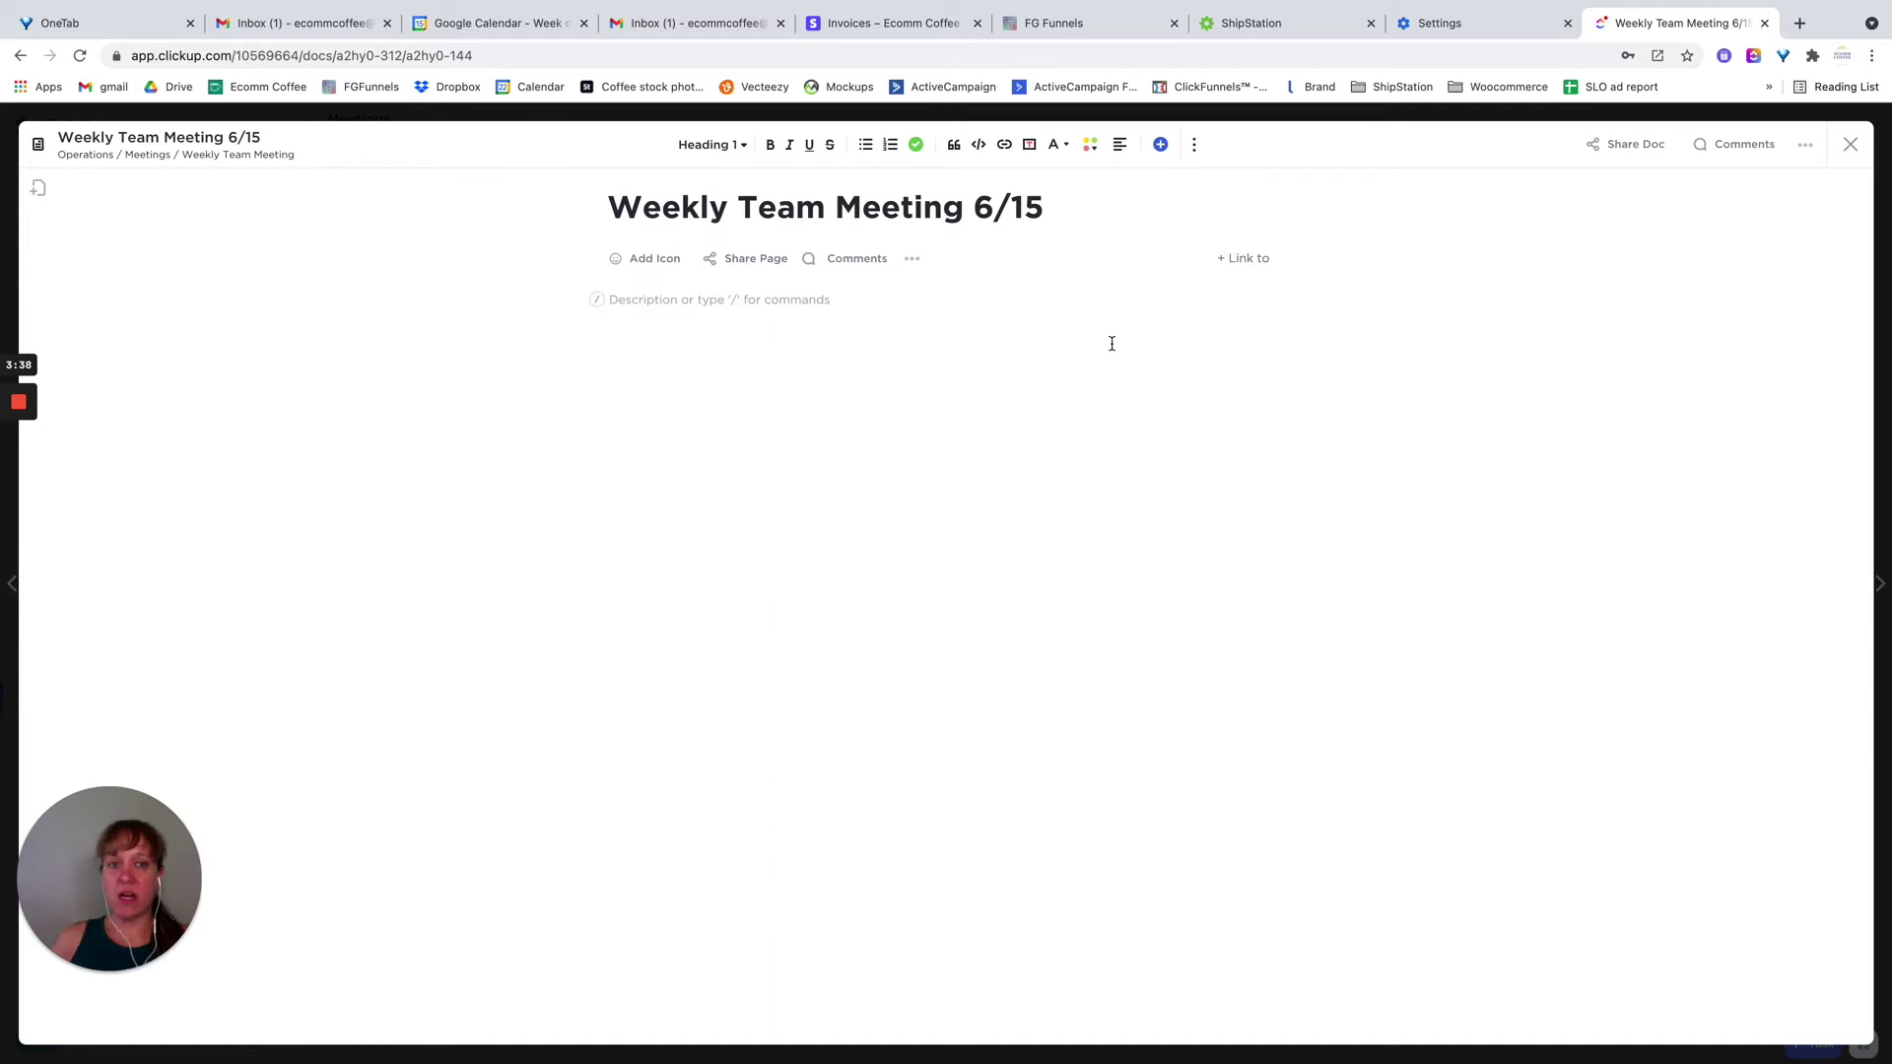
Check the 6/15 doc's link options and comments, then close the doc and task
{"action": "left_click", "coordinate": [1238, 261]}
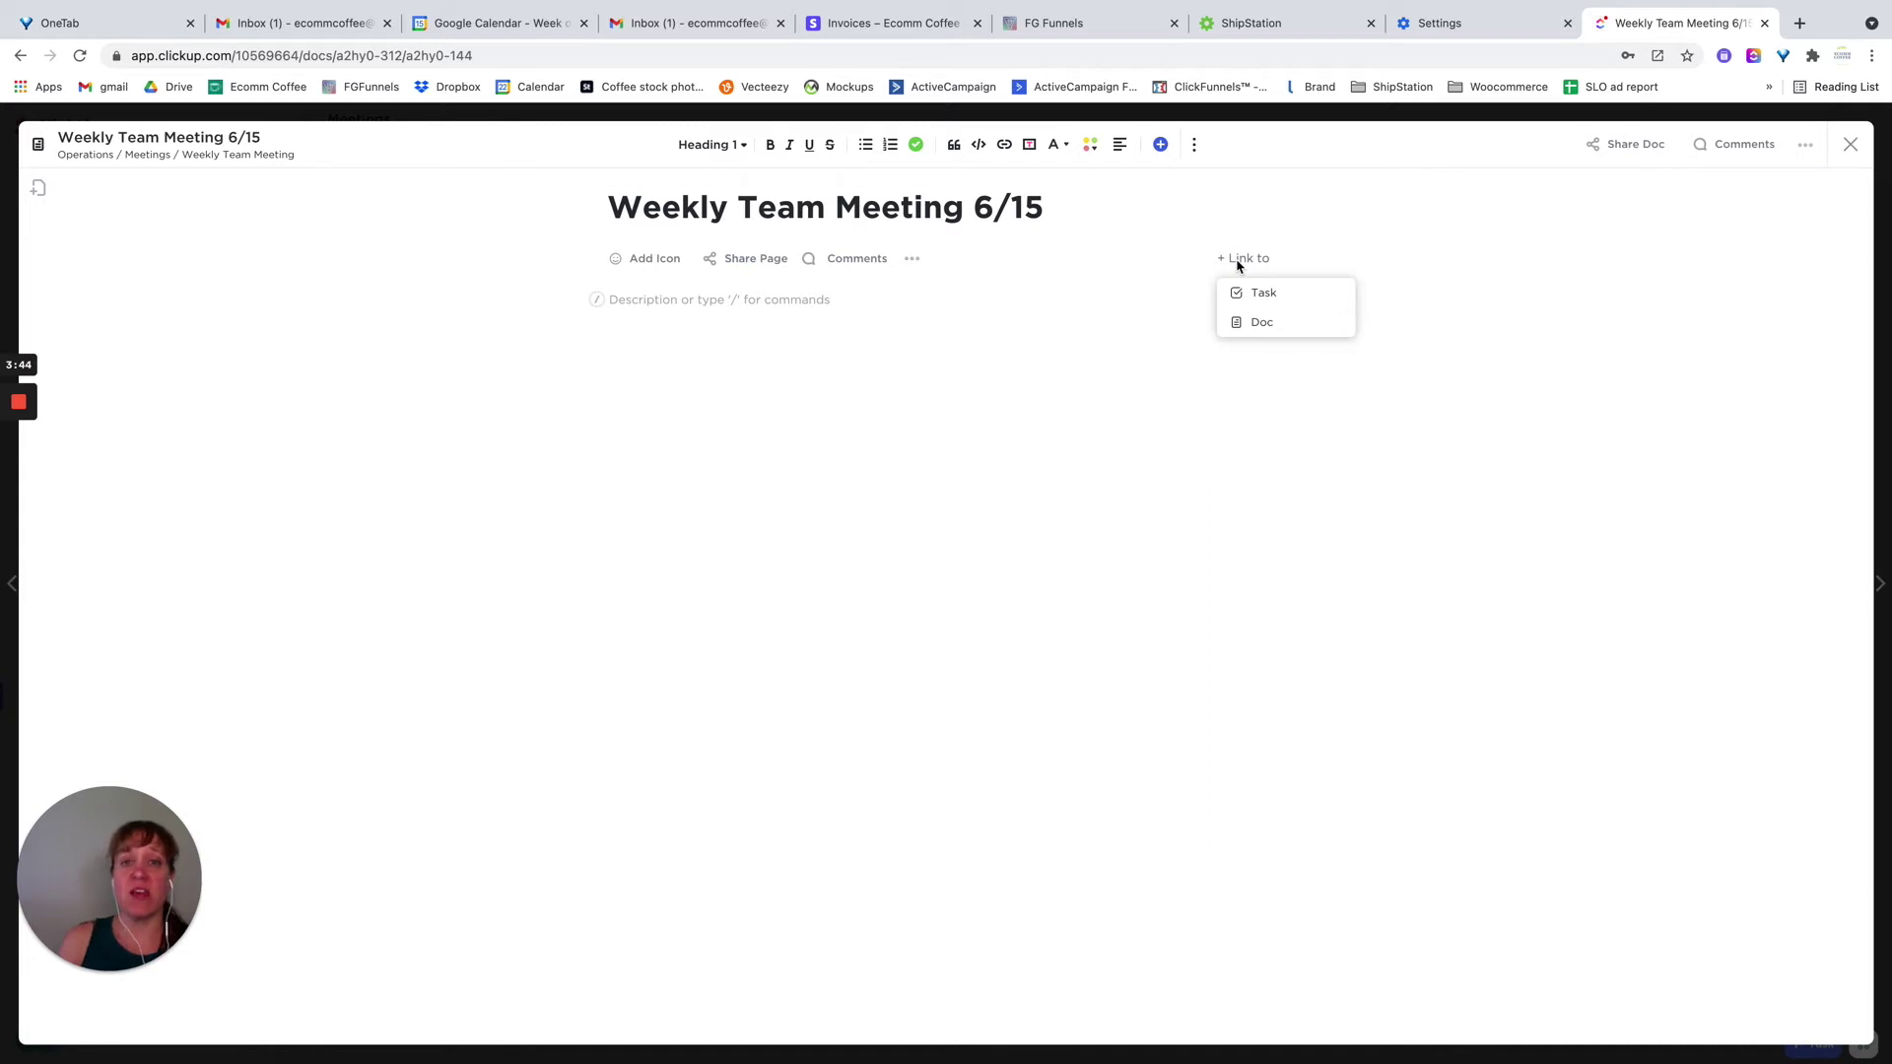
{"action": "left_click", "coordinate": [1675, 237]}
{"action": "left_click", "coordinate": [1721, 150]}
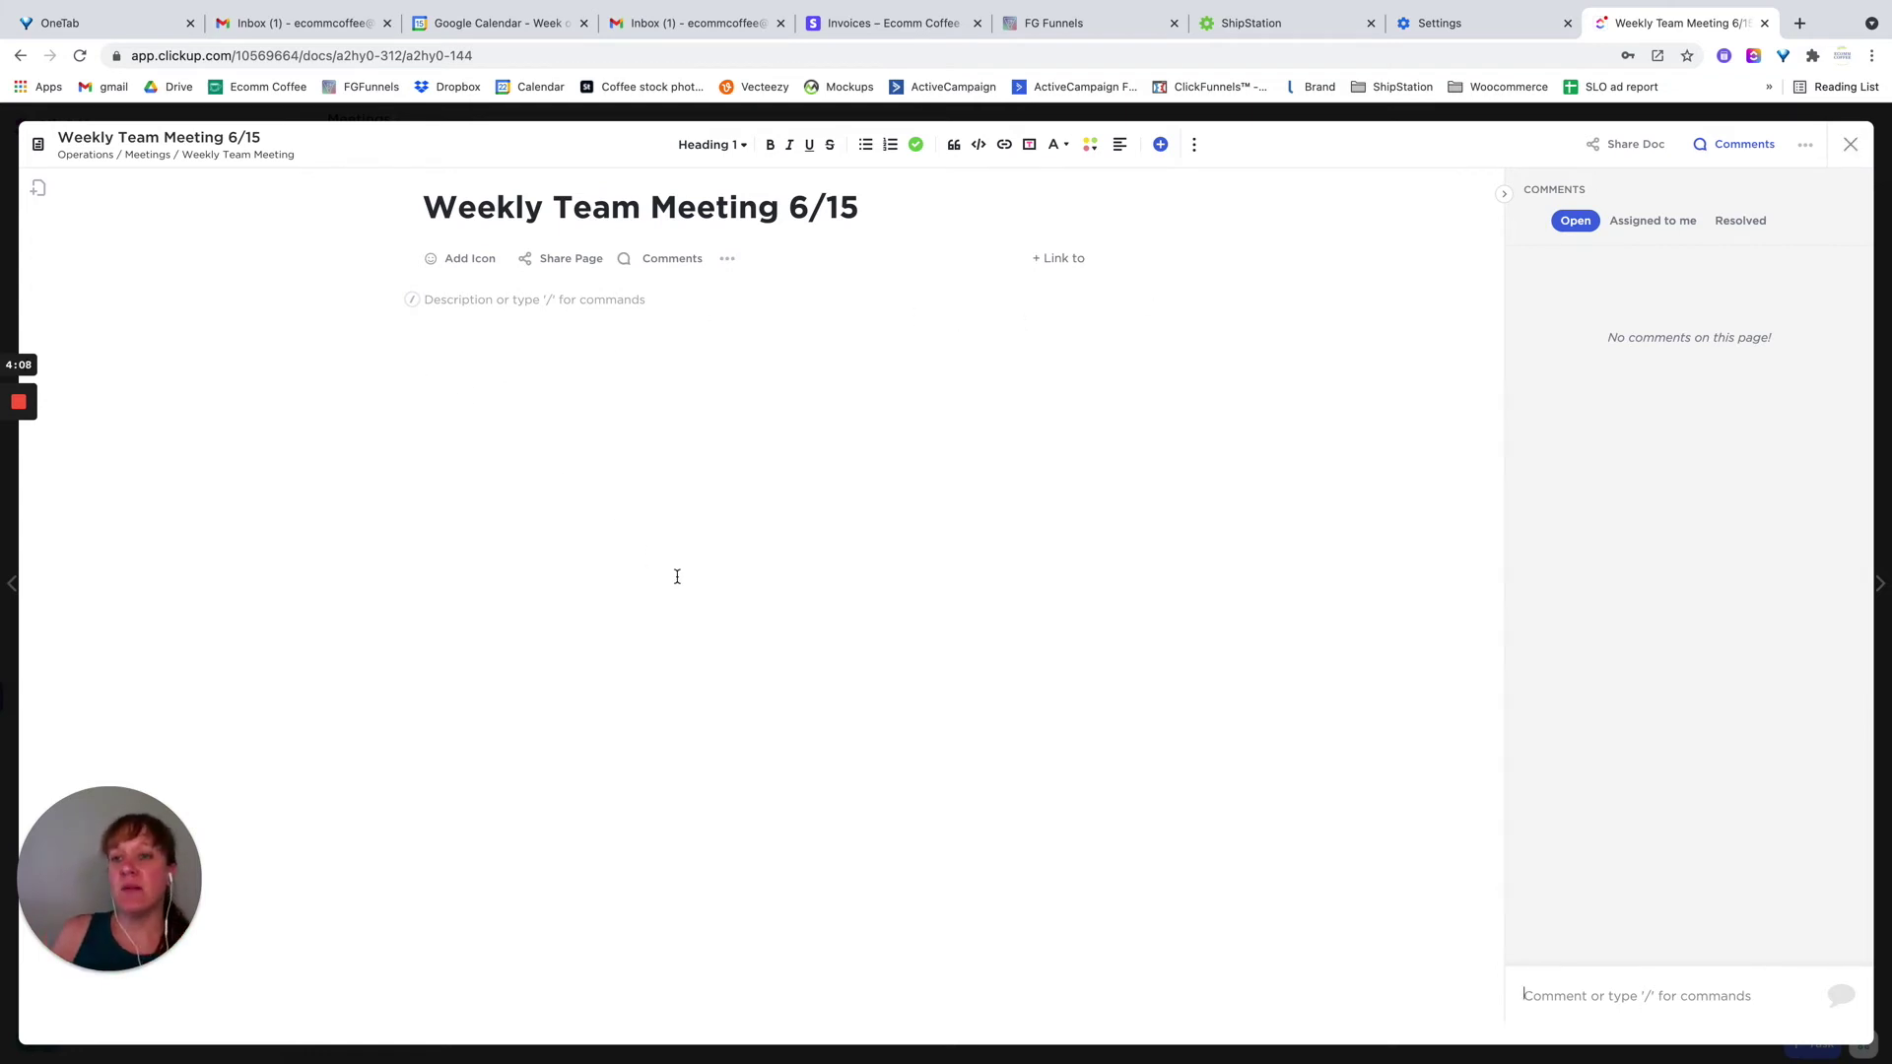
{"action": "left_click", "coordinate": [1598, 997]}
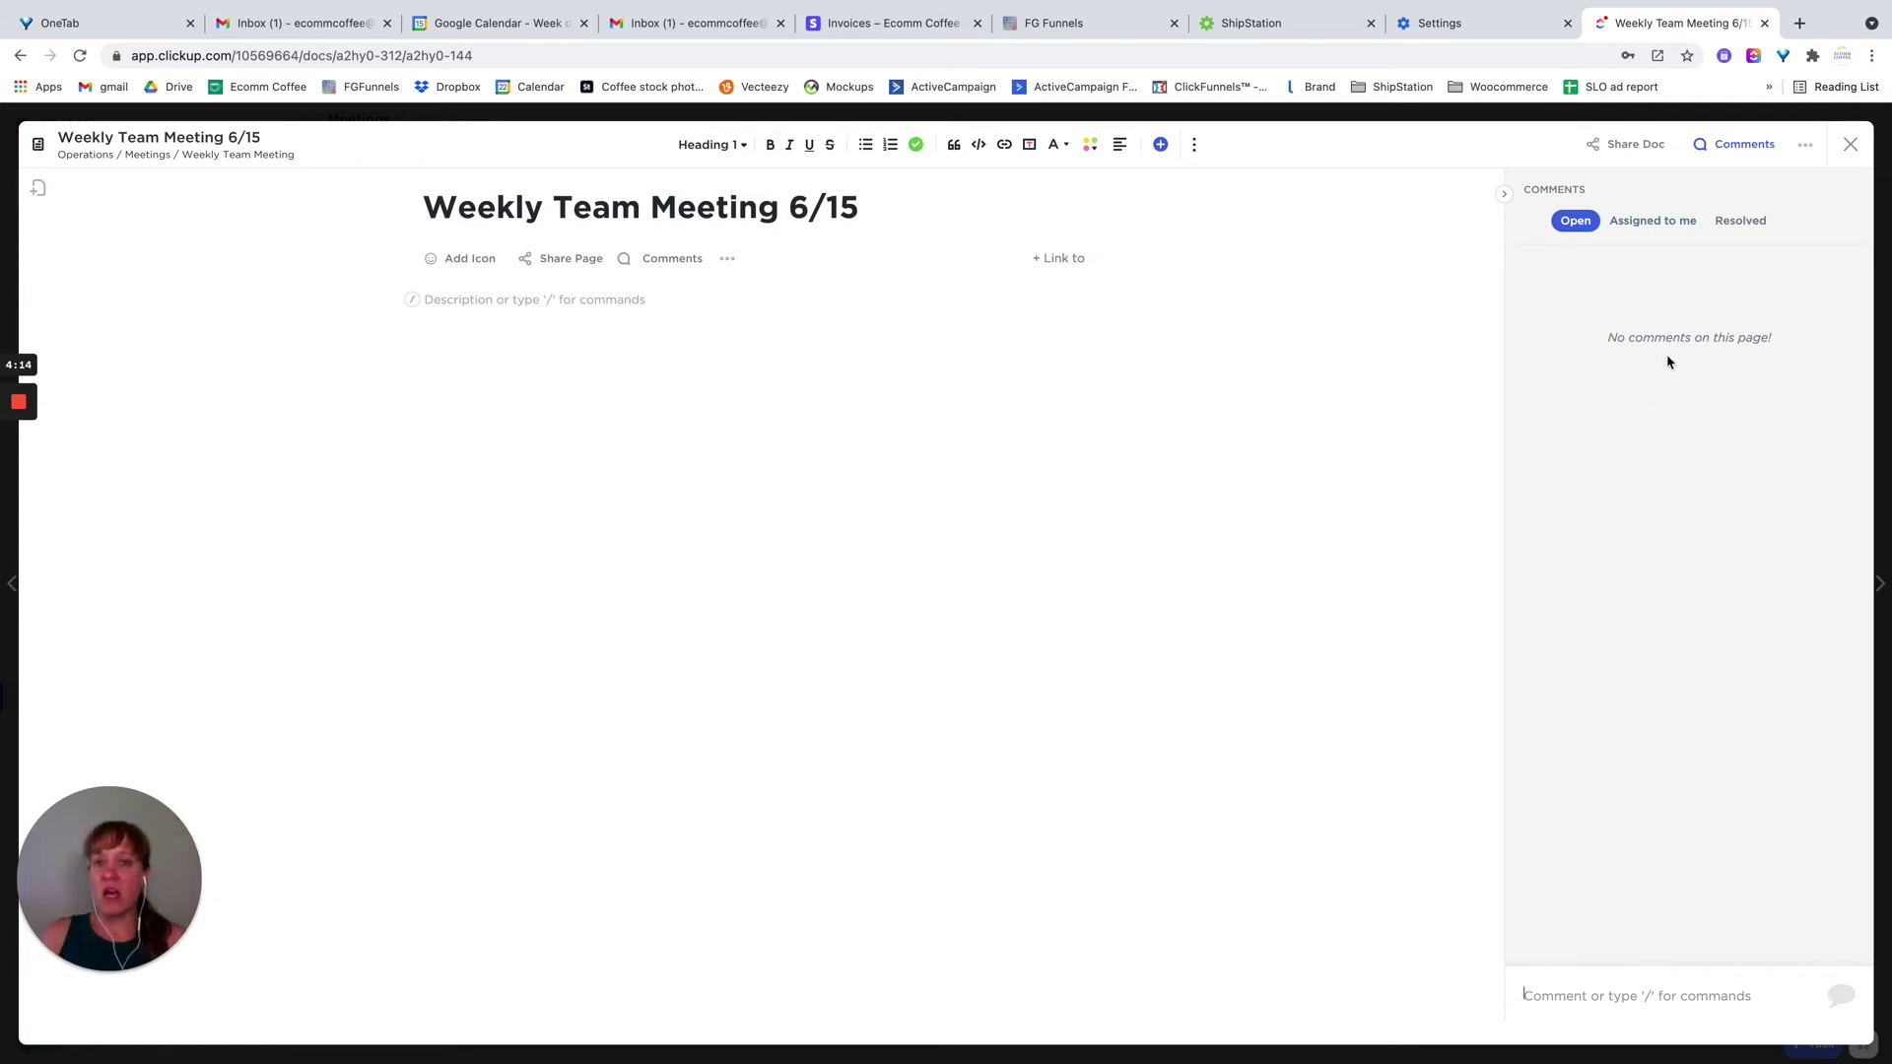
{"action": "left_click", "coordinate": [1850, 146]}
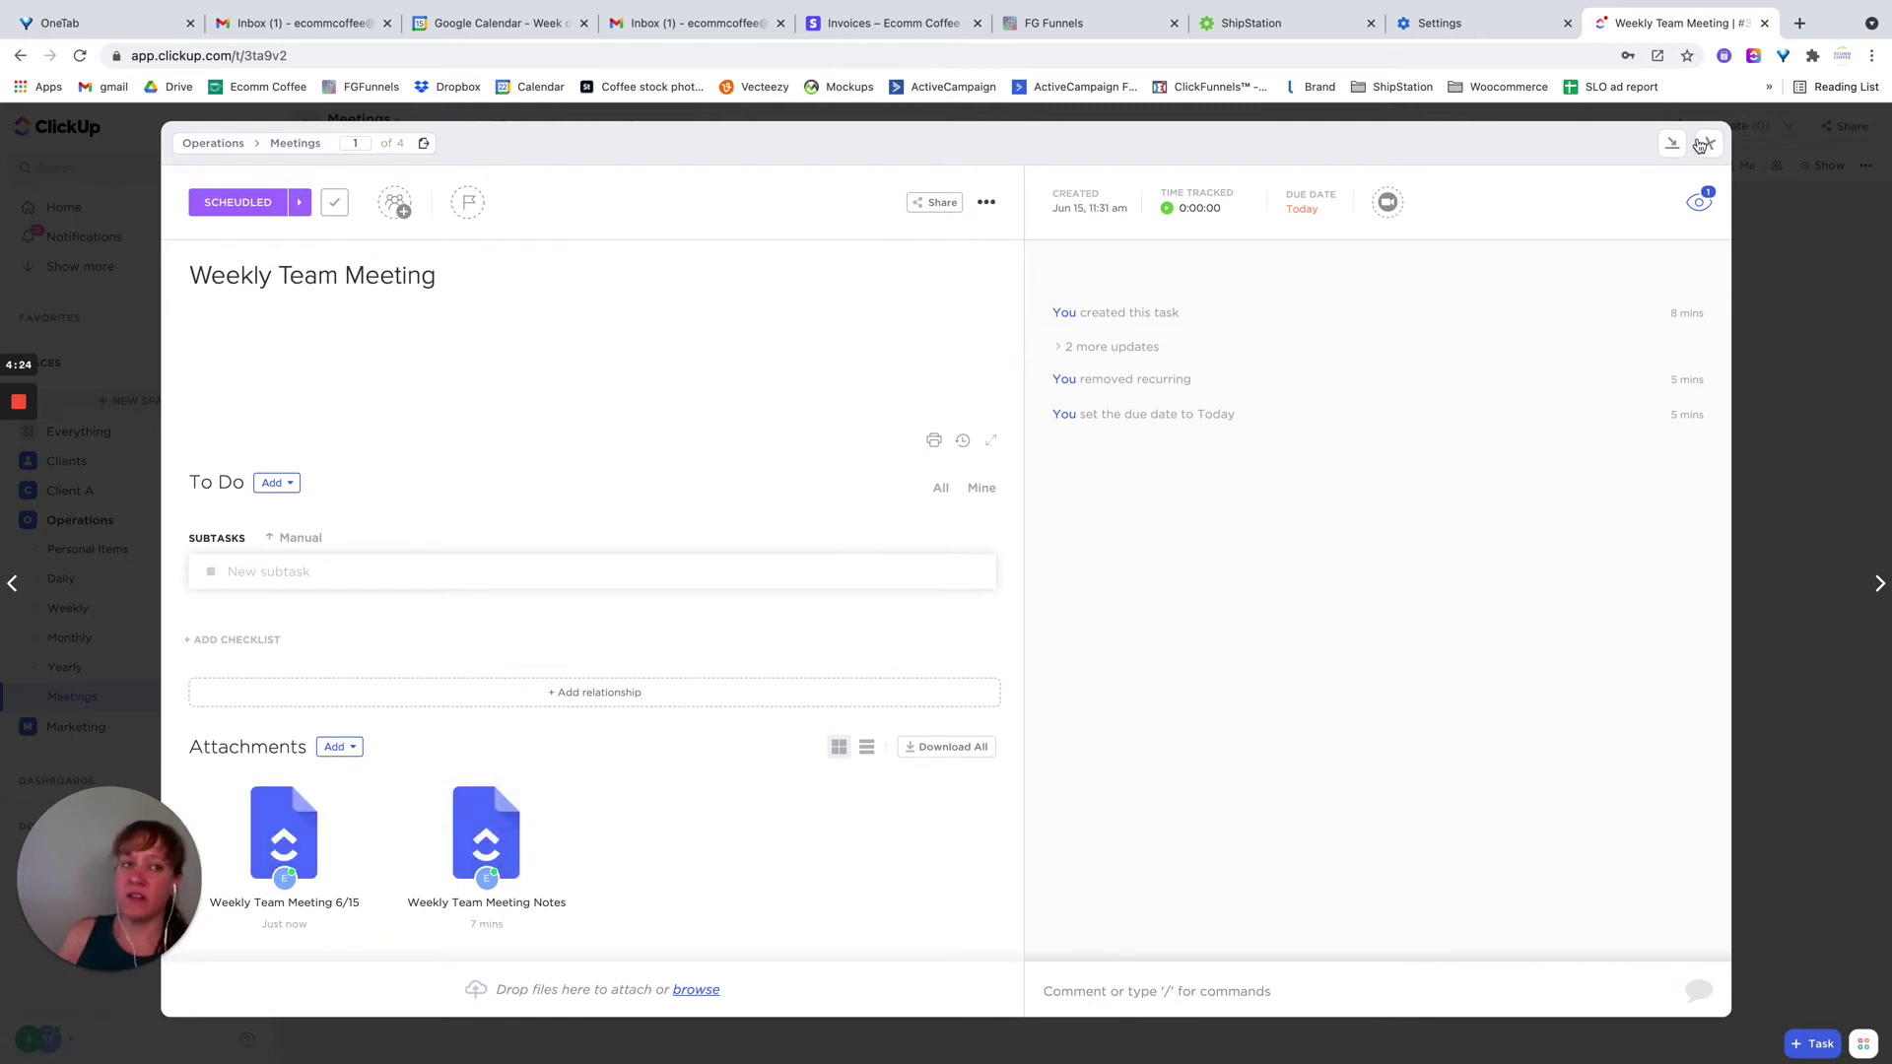
{"action": "key", "text": "Escape"}
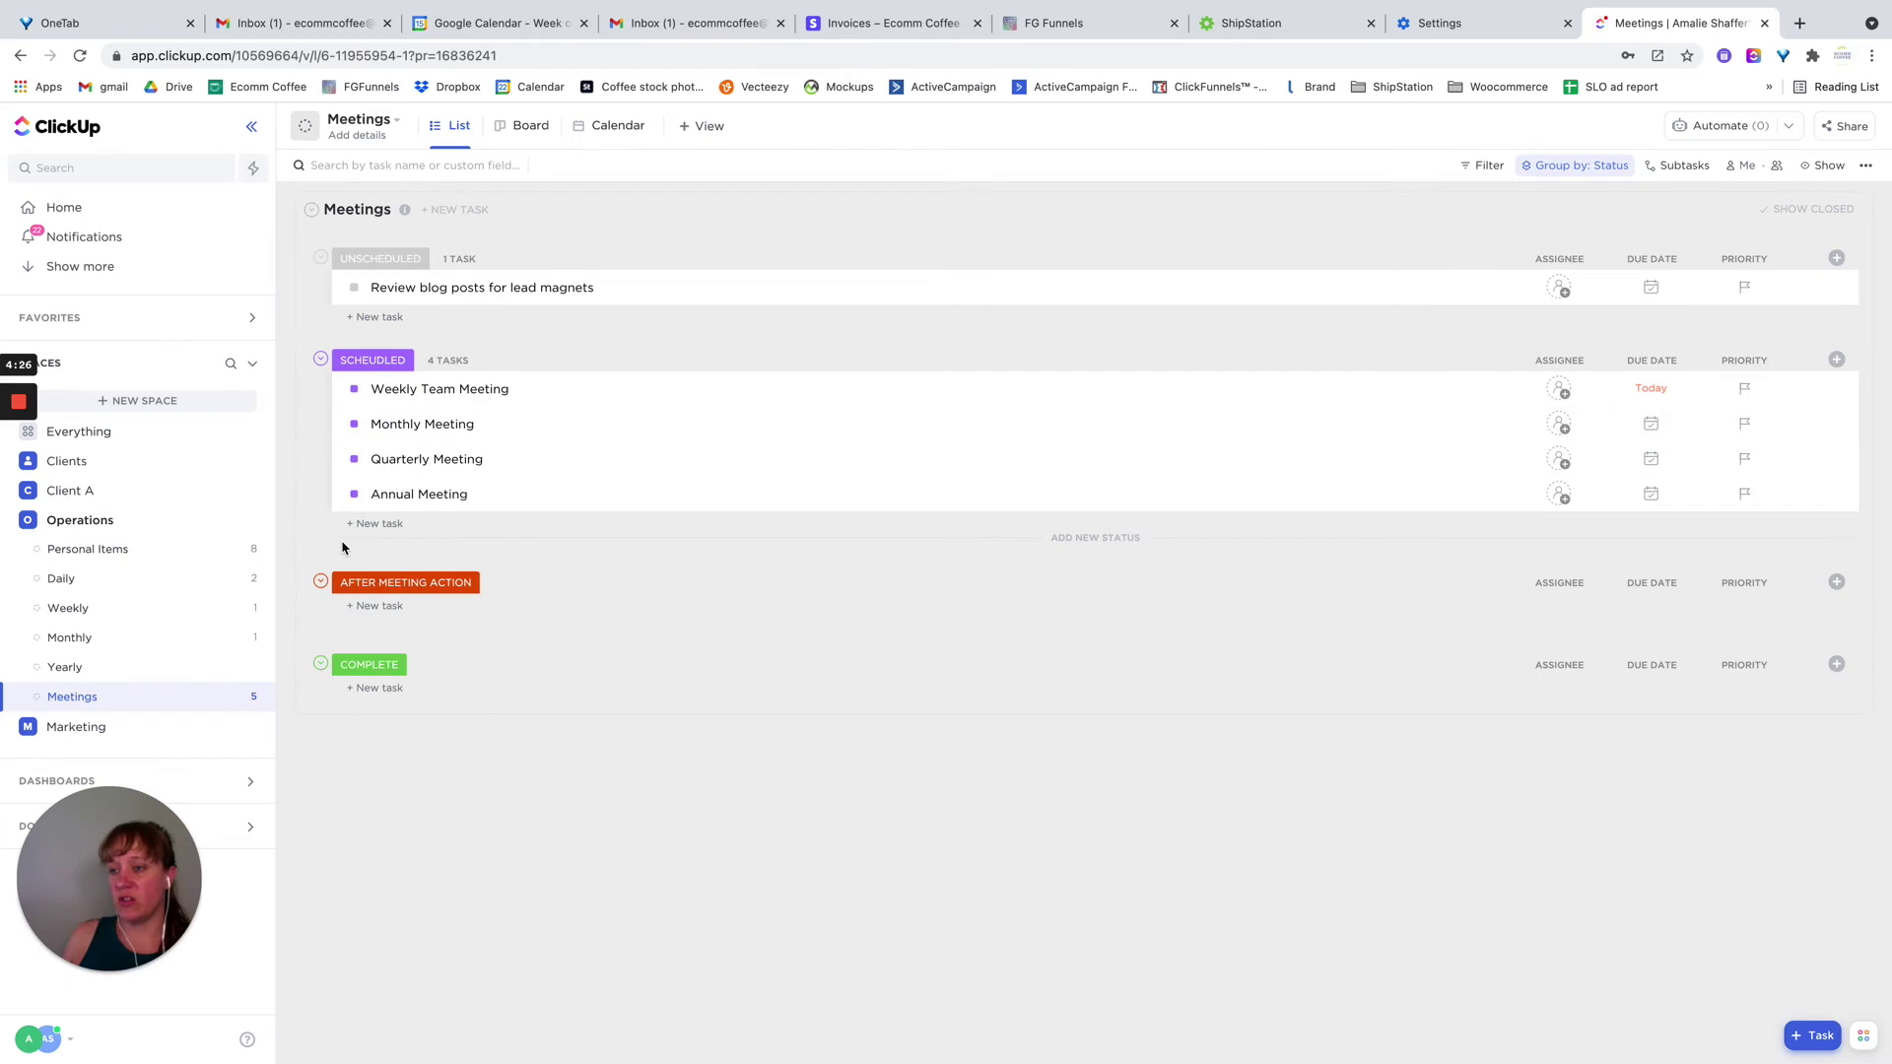
Create a new doc titled 'Braindump' from Docs Home
{"action": "left_click", "coordinate": [228, 837]}
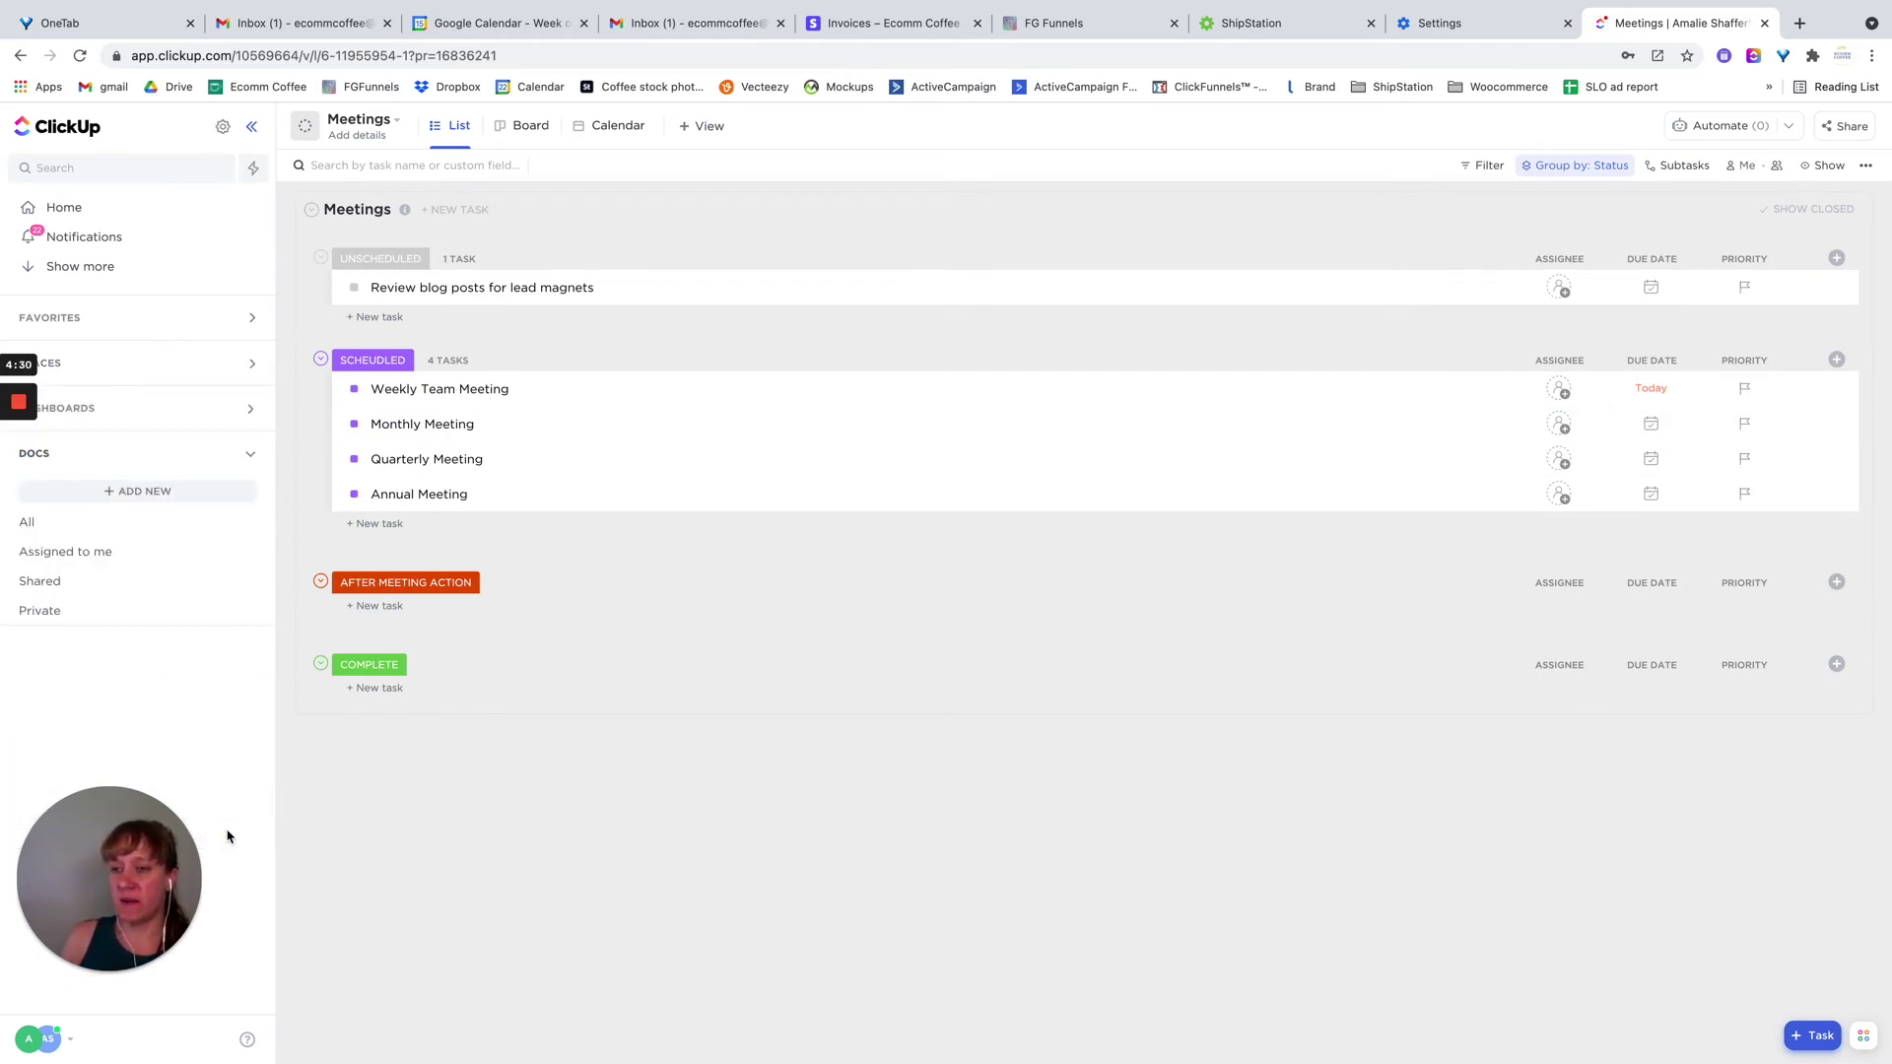
{"action": "left_click", "coordinate": [56, 530]}
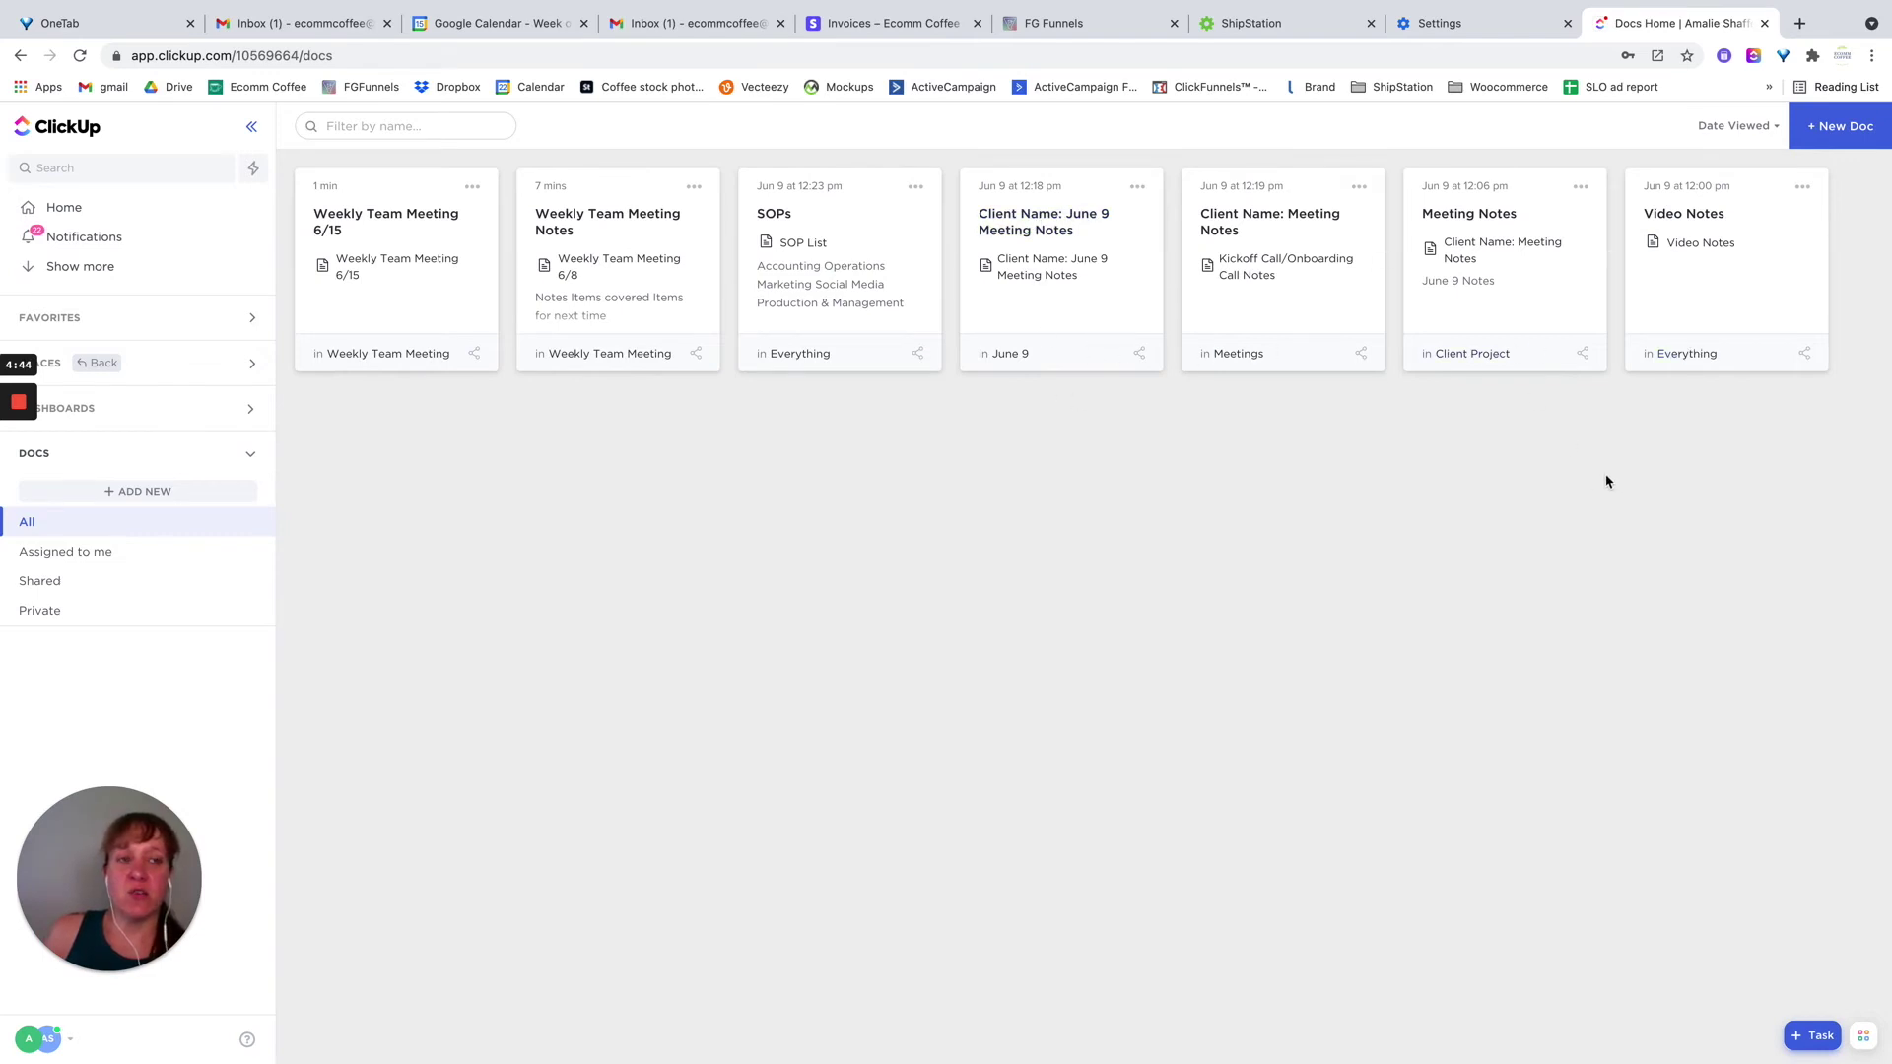
{"action": "left_click", "coordinate": [1841, 127]}
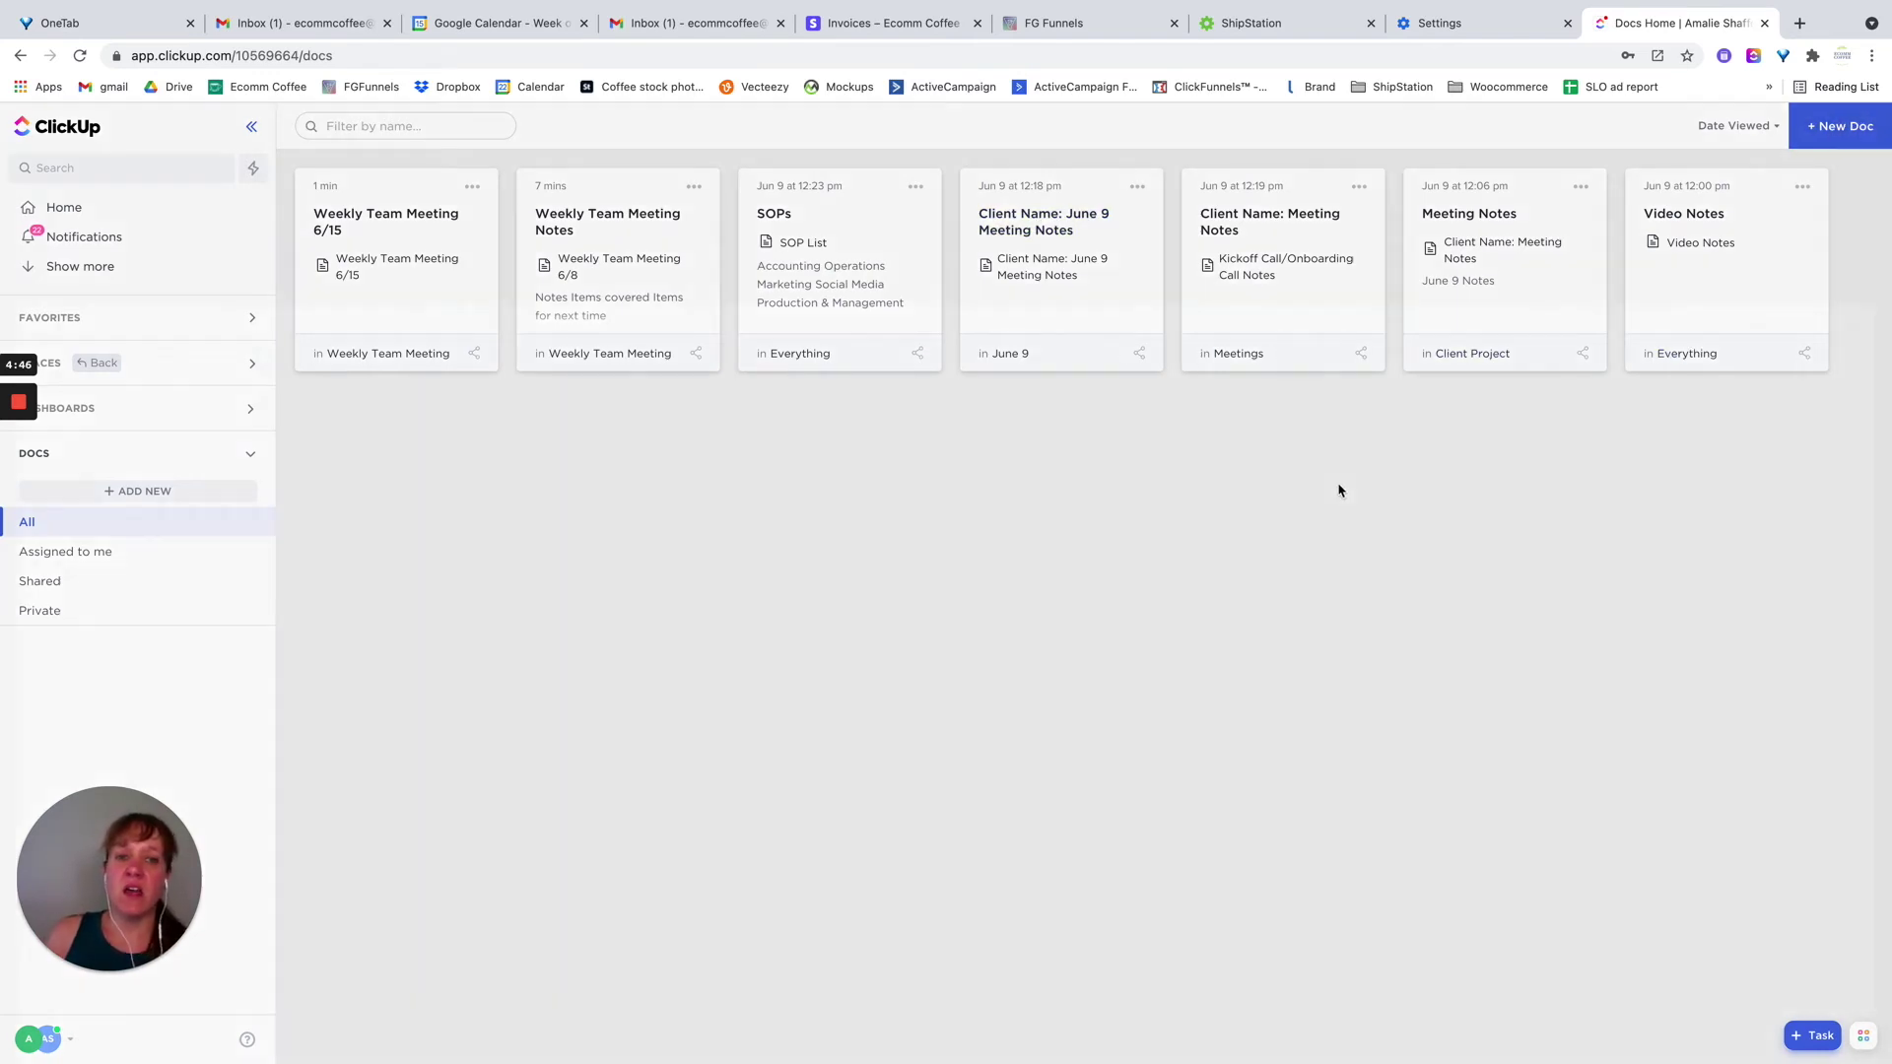
{"action": "type", "text": "Braindump"}
{"action": "key", "text": "Return"}
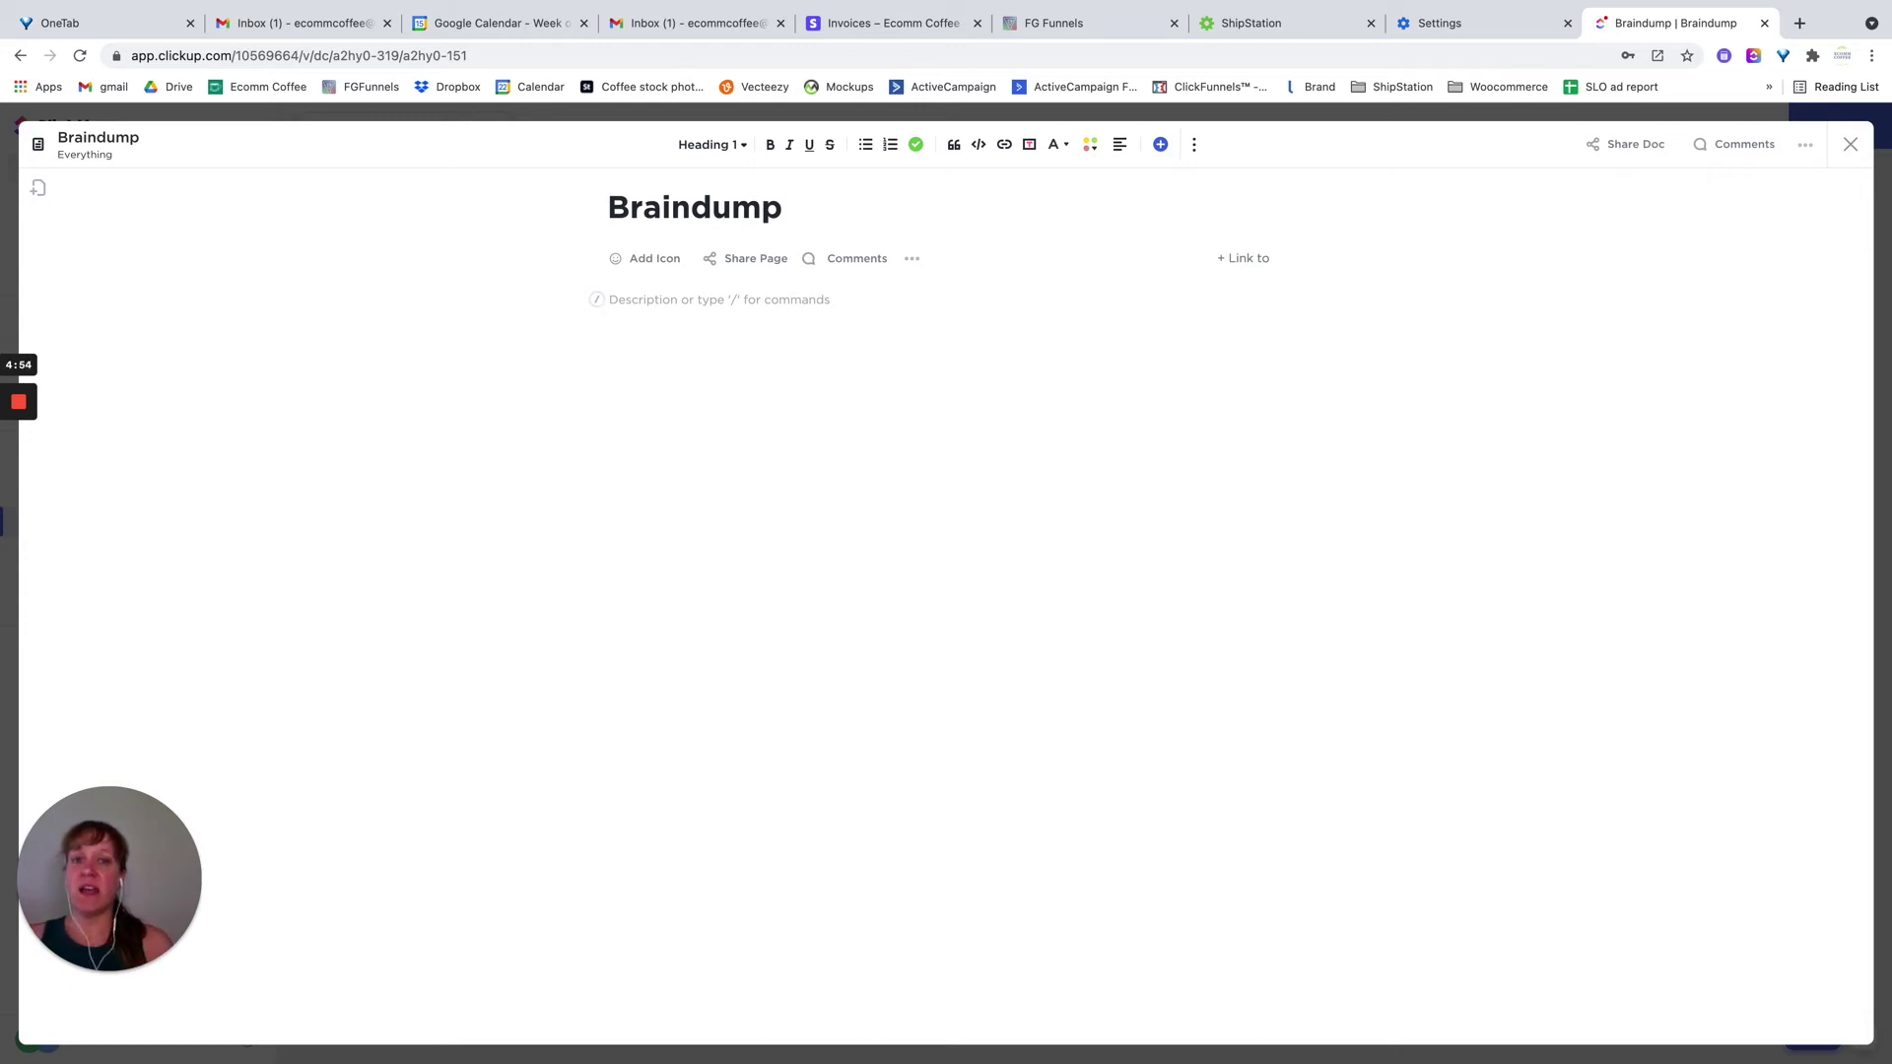
Link the Braindump doc to the Daily Business Operations task in Personal Items, then close it
{"action": "left_click", "coordinate": [1243, 264]}
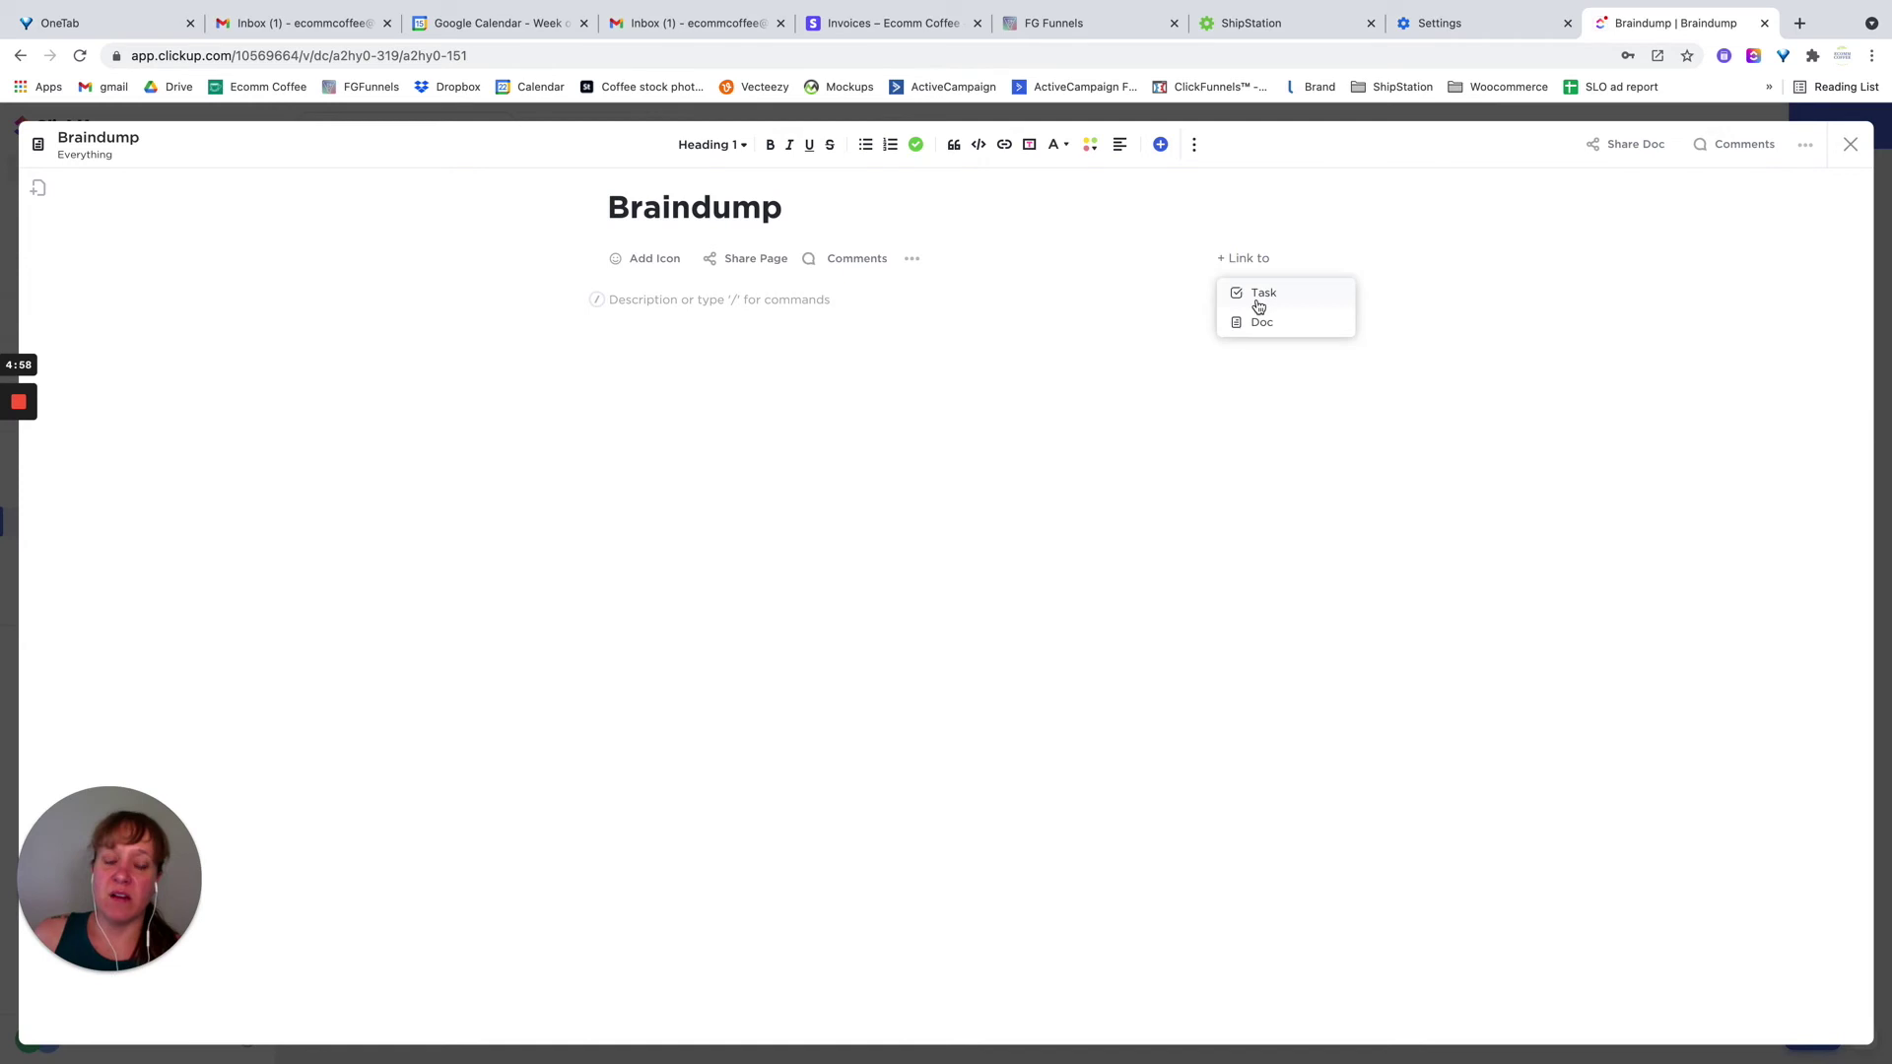
{"action": "left_click", "coordinate": [1257, 295]}
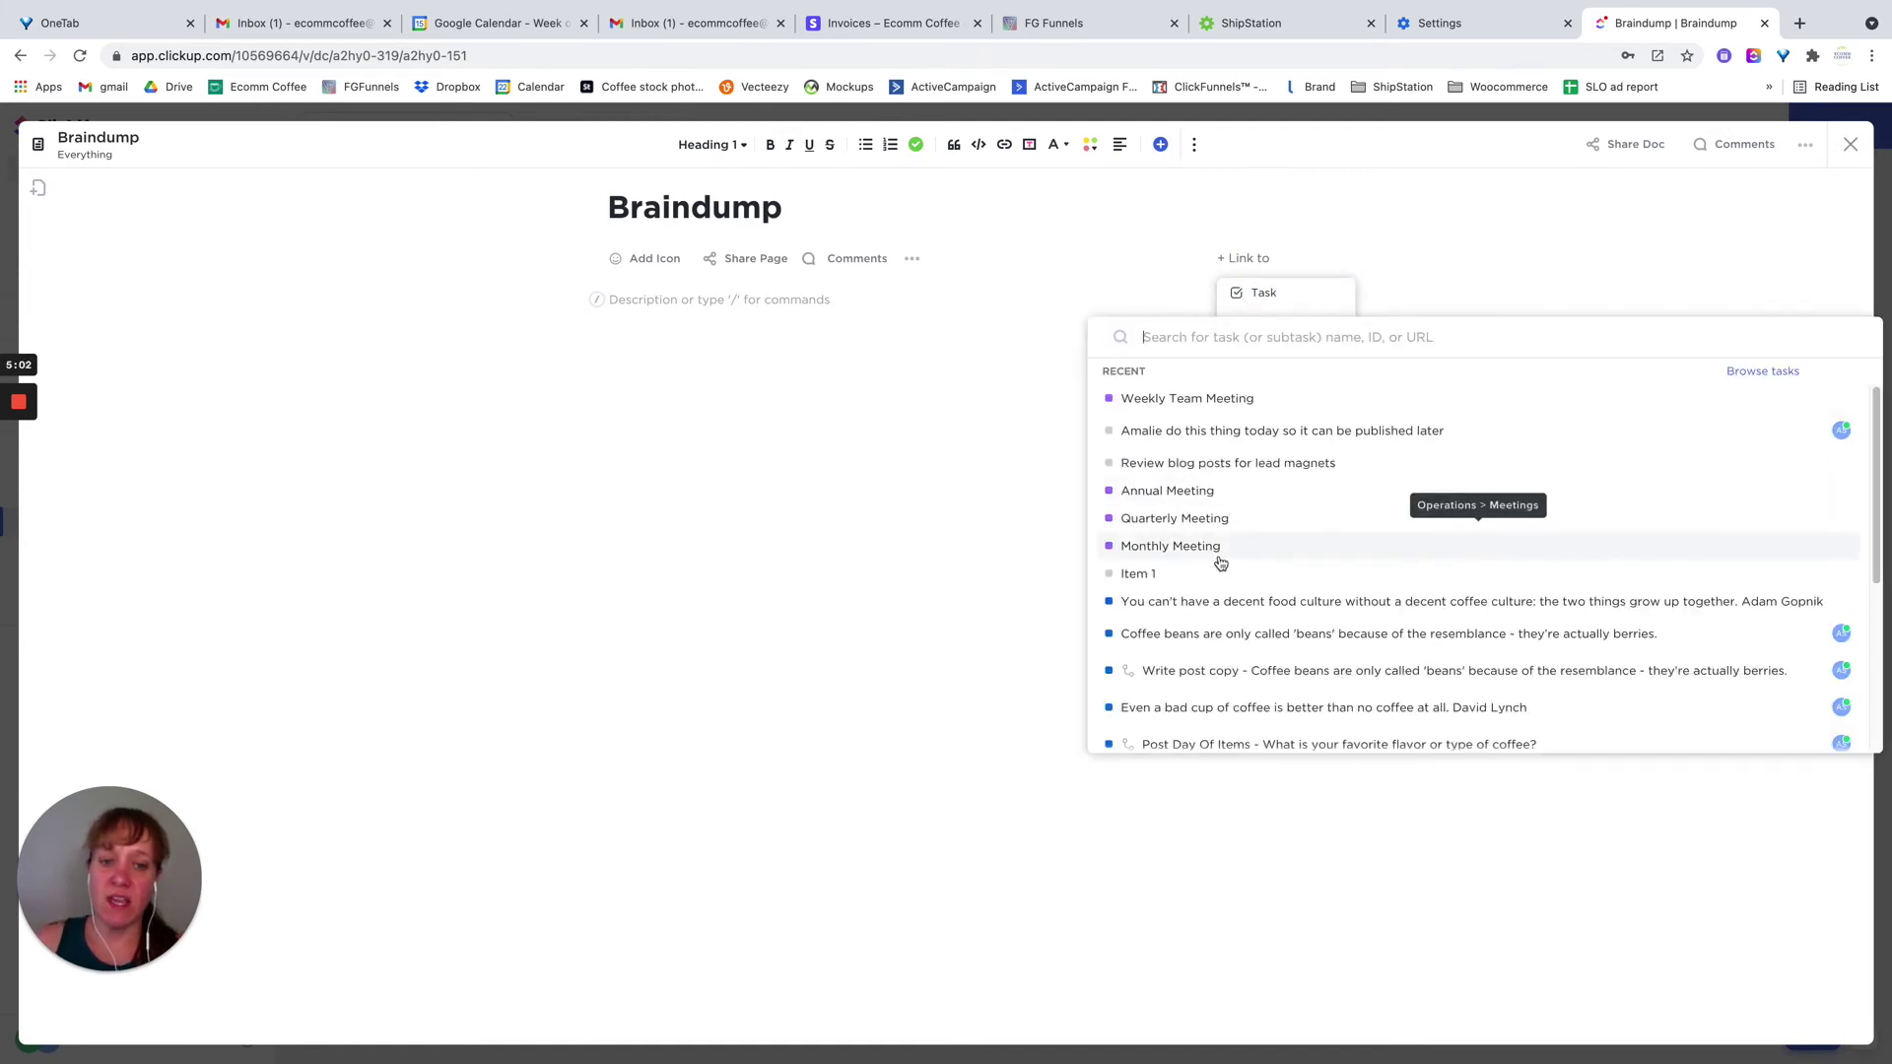
{"action": "left_click", "coordinate": [1764, 373]}
{"action": "left_click", "coordinate": [1121, 437]}
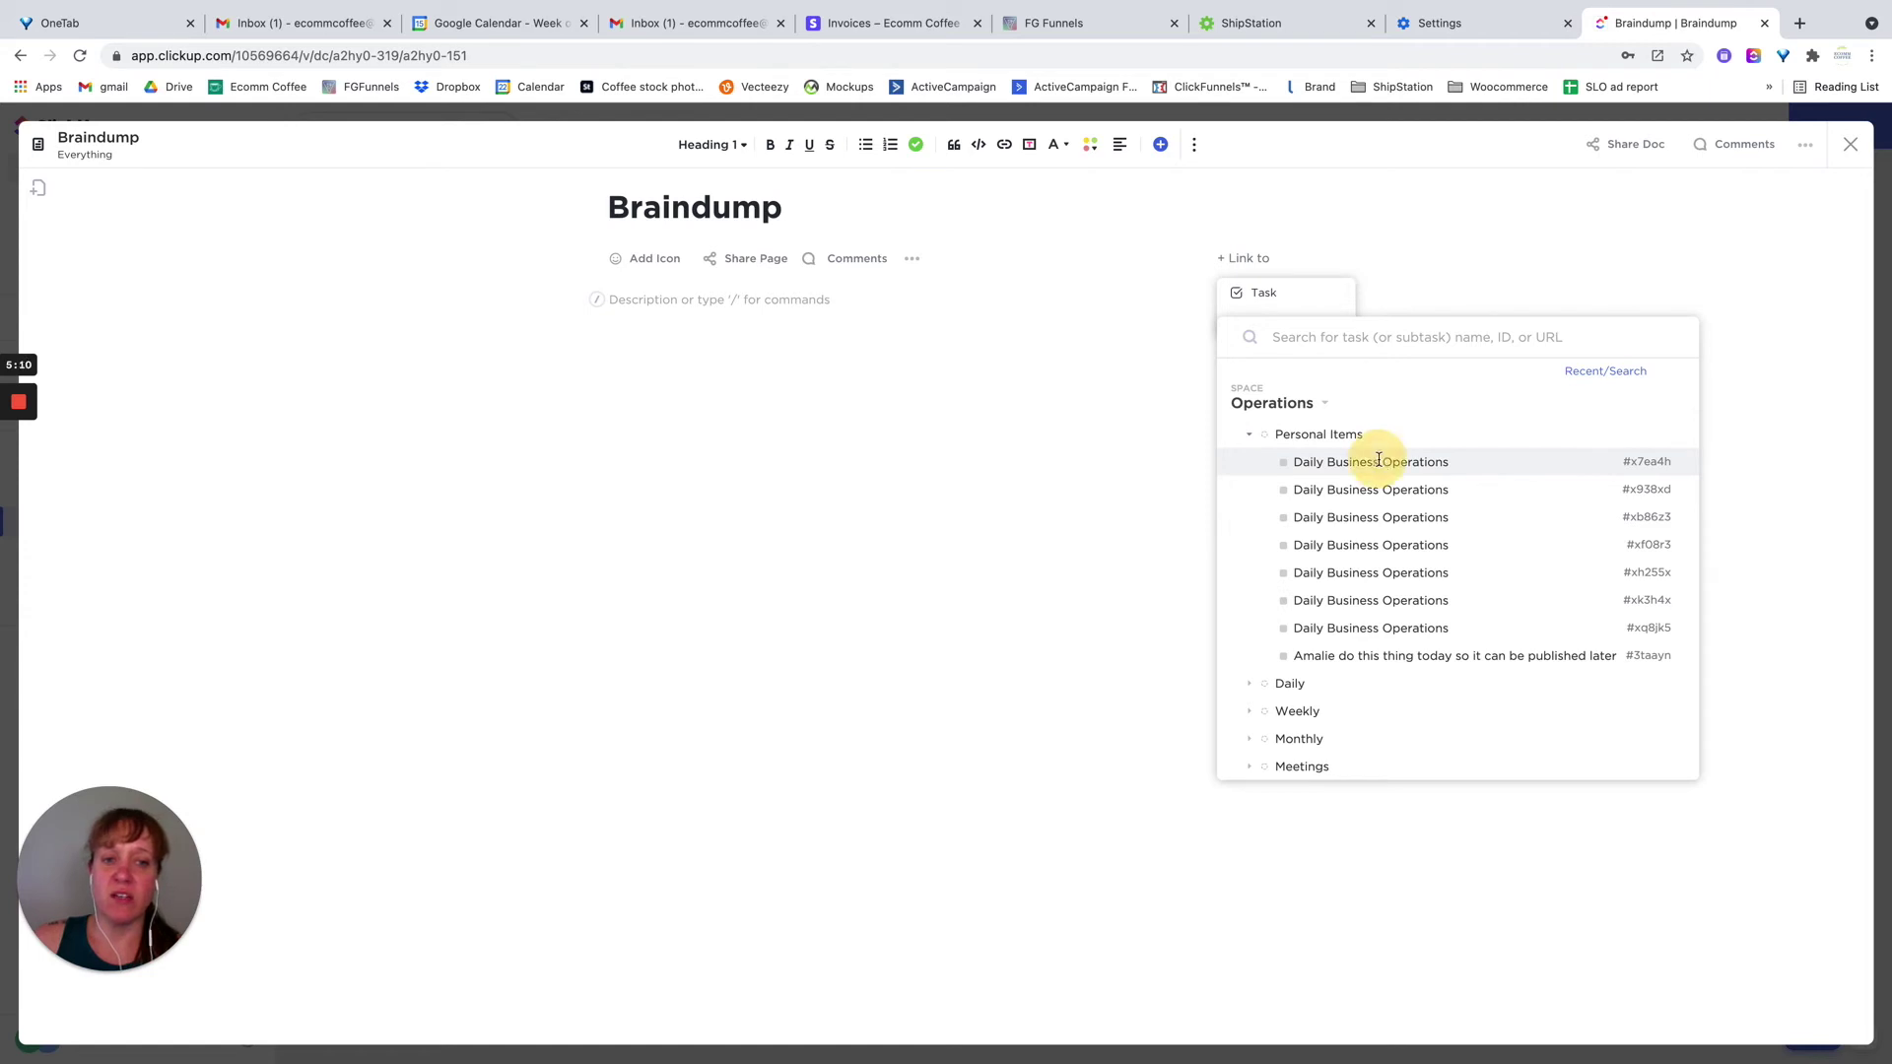
{"action": "left_click", "coordinate": [1380, 463]}
{"action": "left_click", "coordinate": [796, 301]}
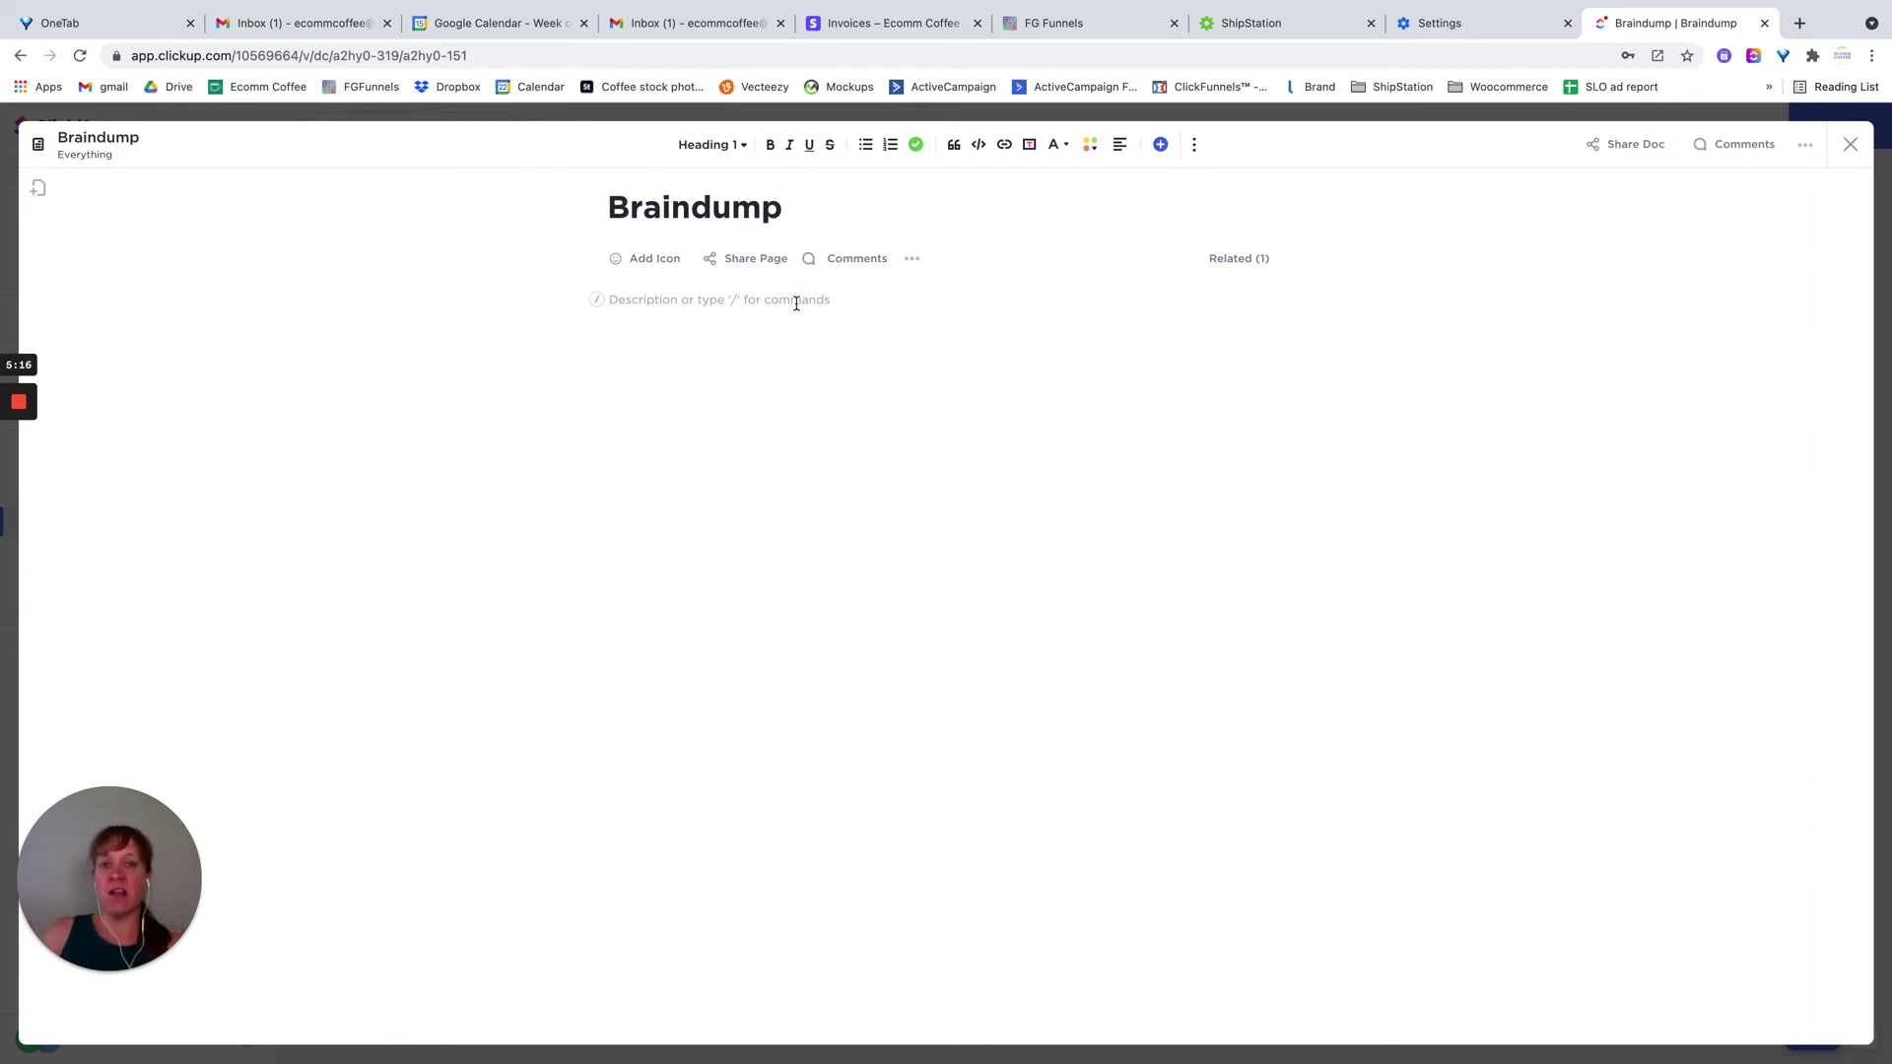
{"action": "left_click", "coordinate": [1850, 144]}
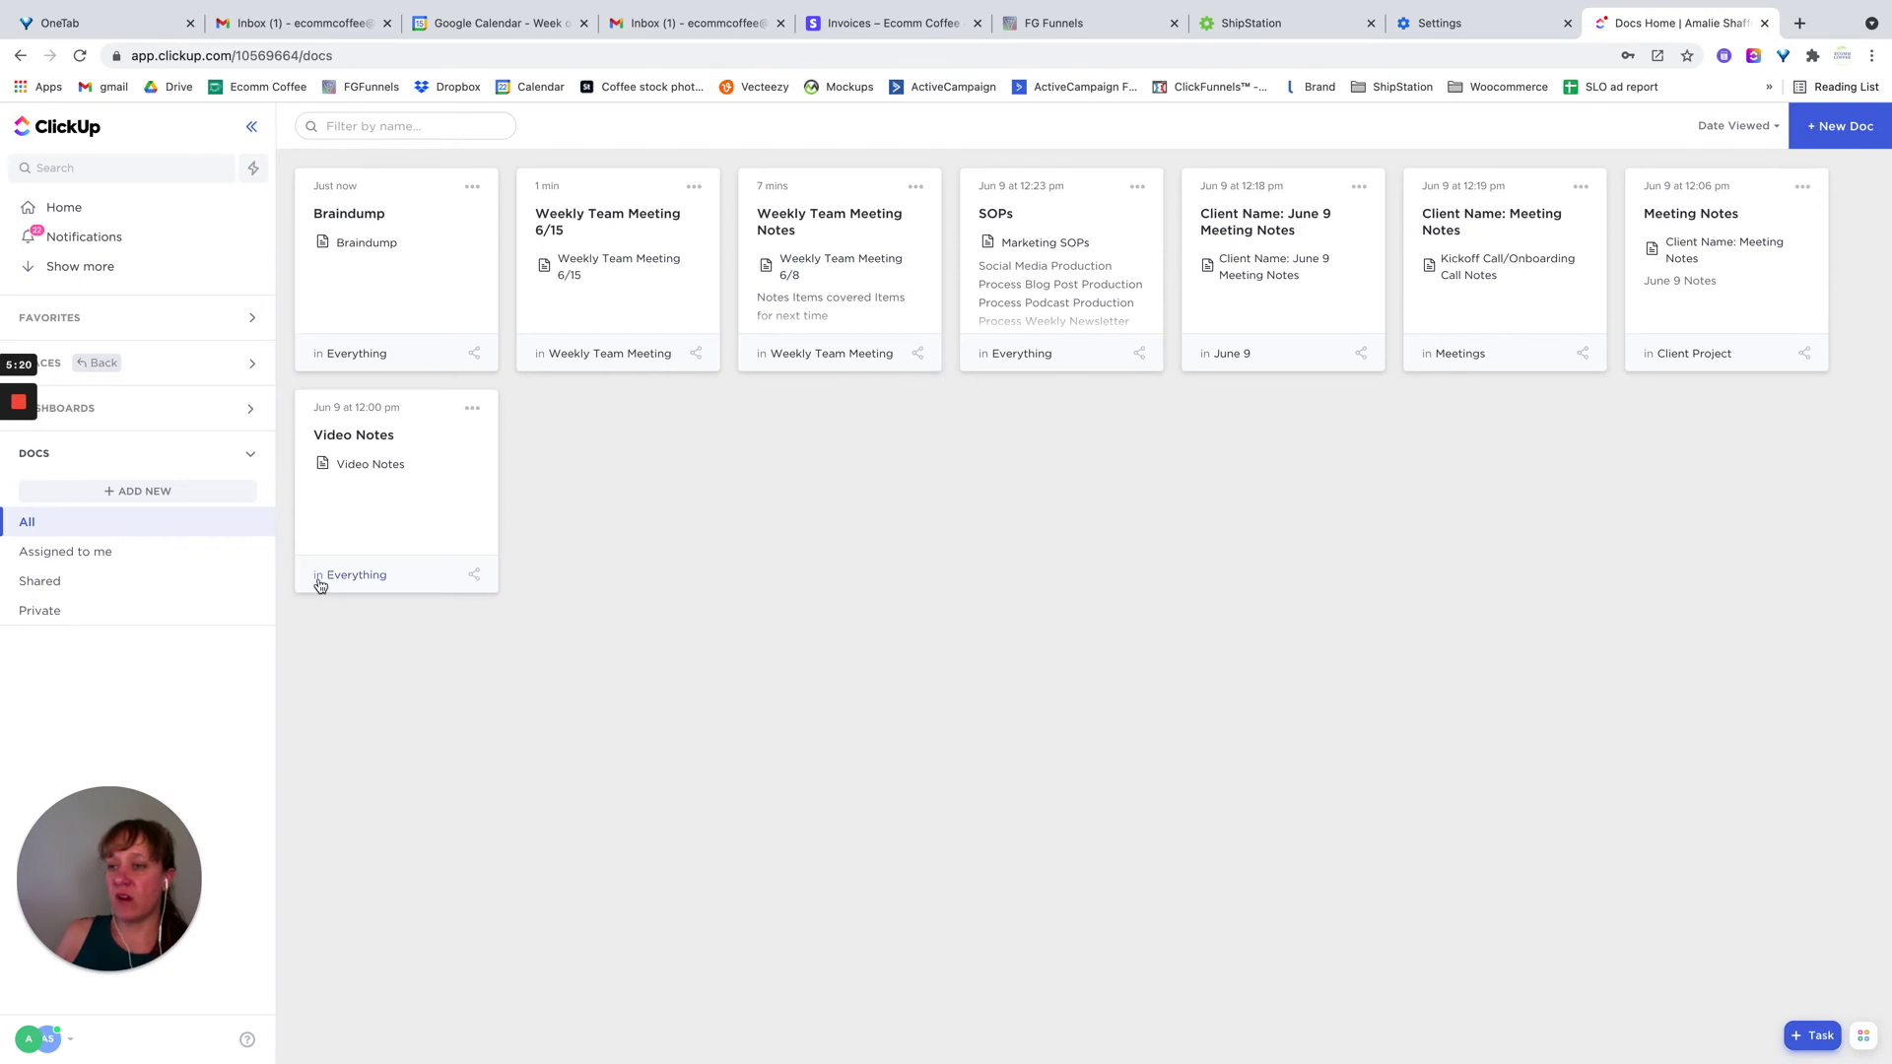
Create a new list named 'Client Meeting' inside the Client A space
{"action": "left_click", "coordinate": [177, 364]}
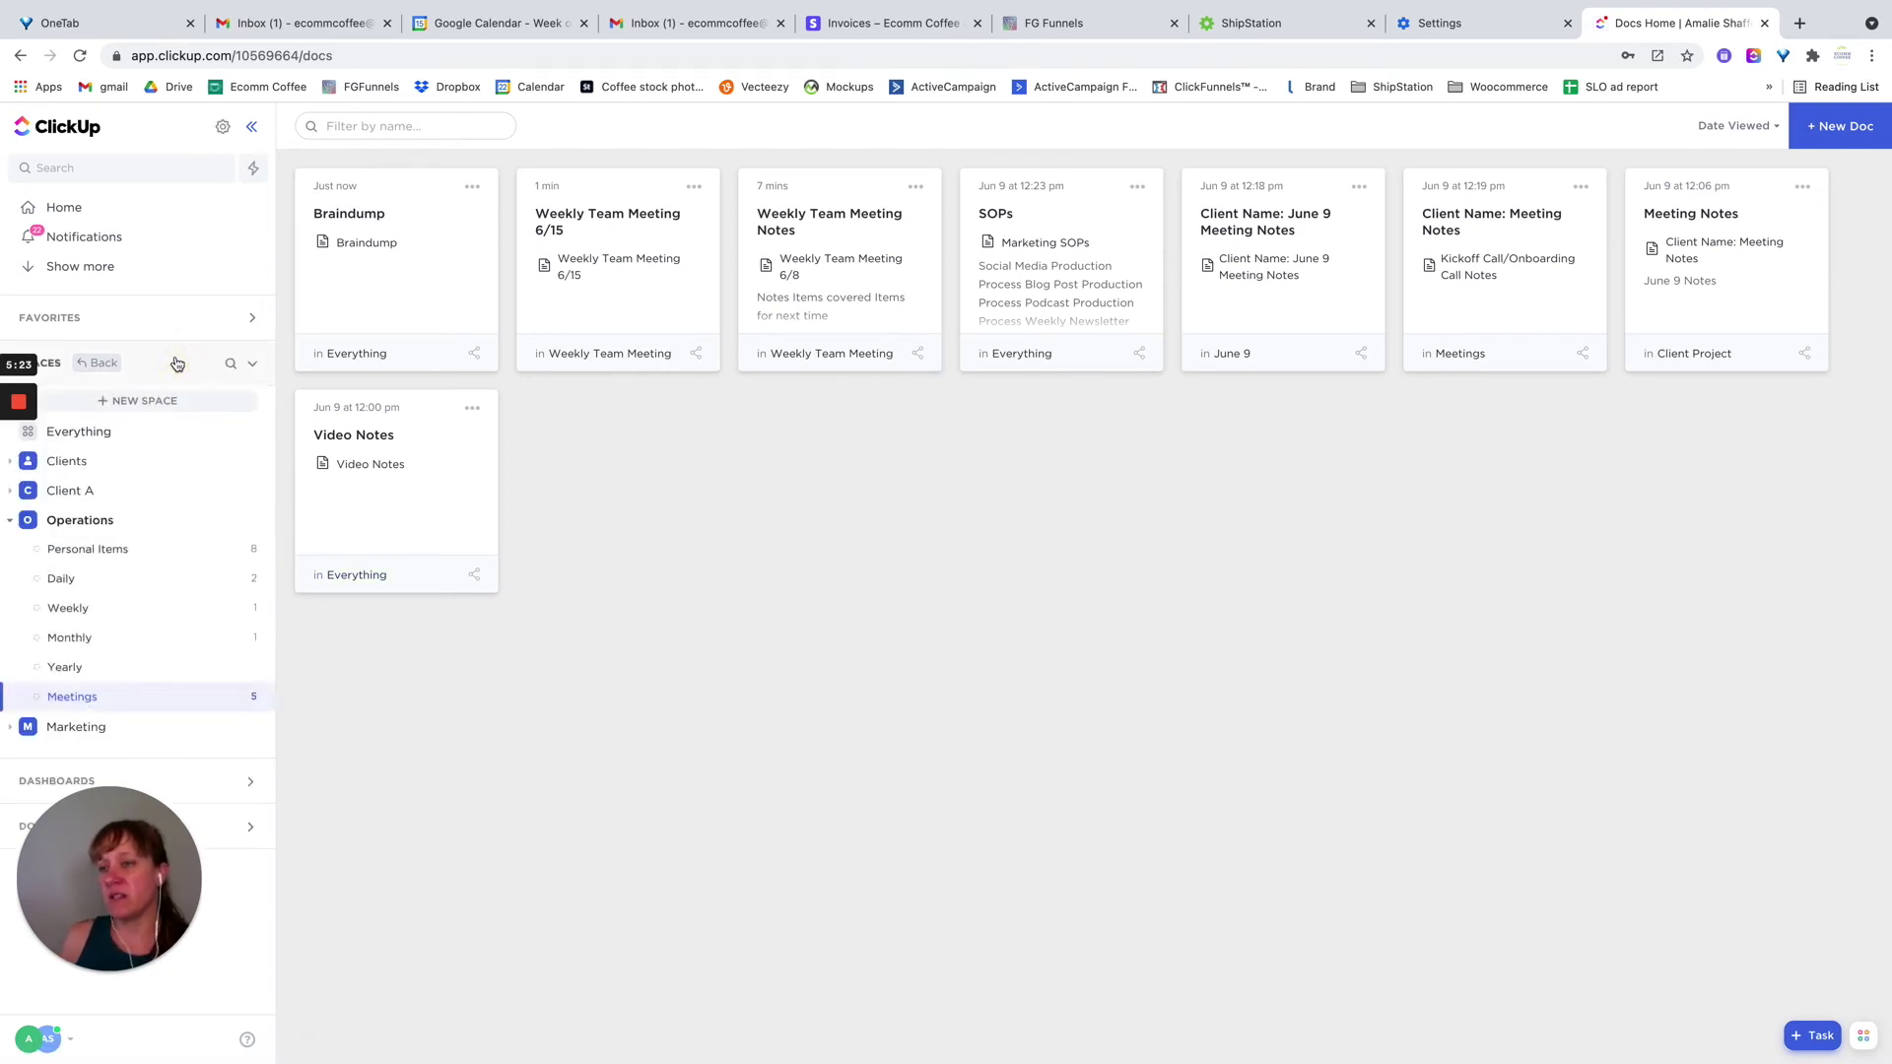
{"action": "left_click", "coordinate": [75, 493]}
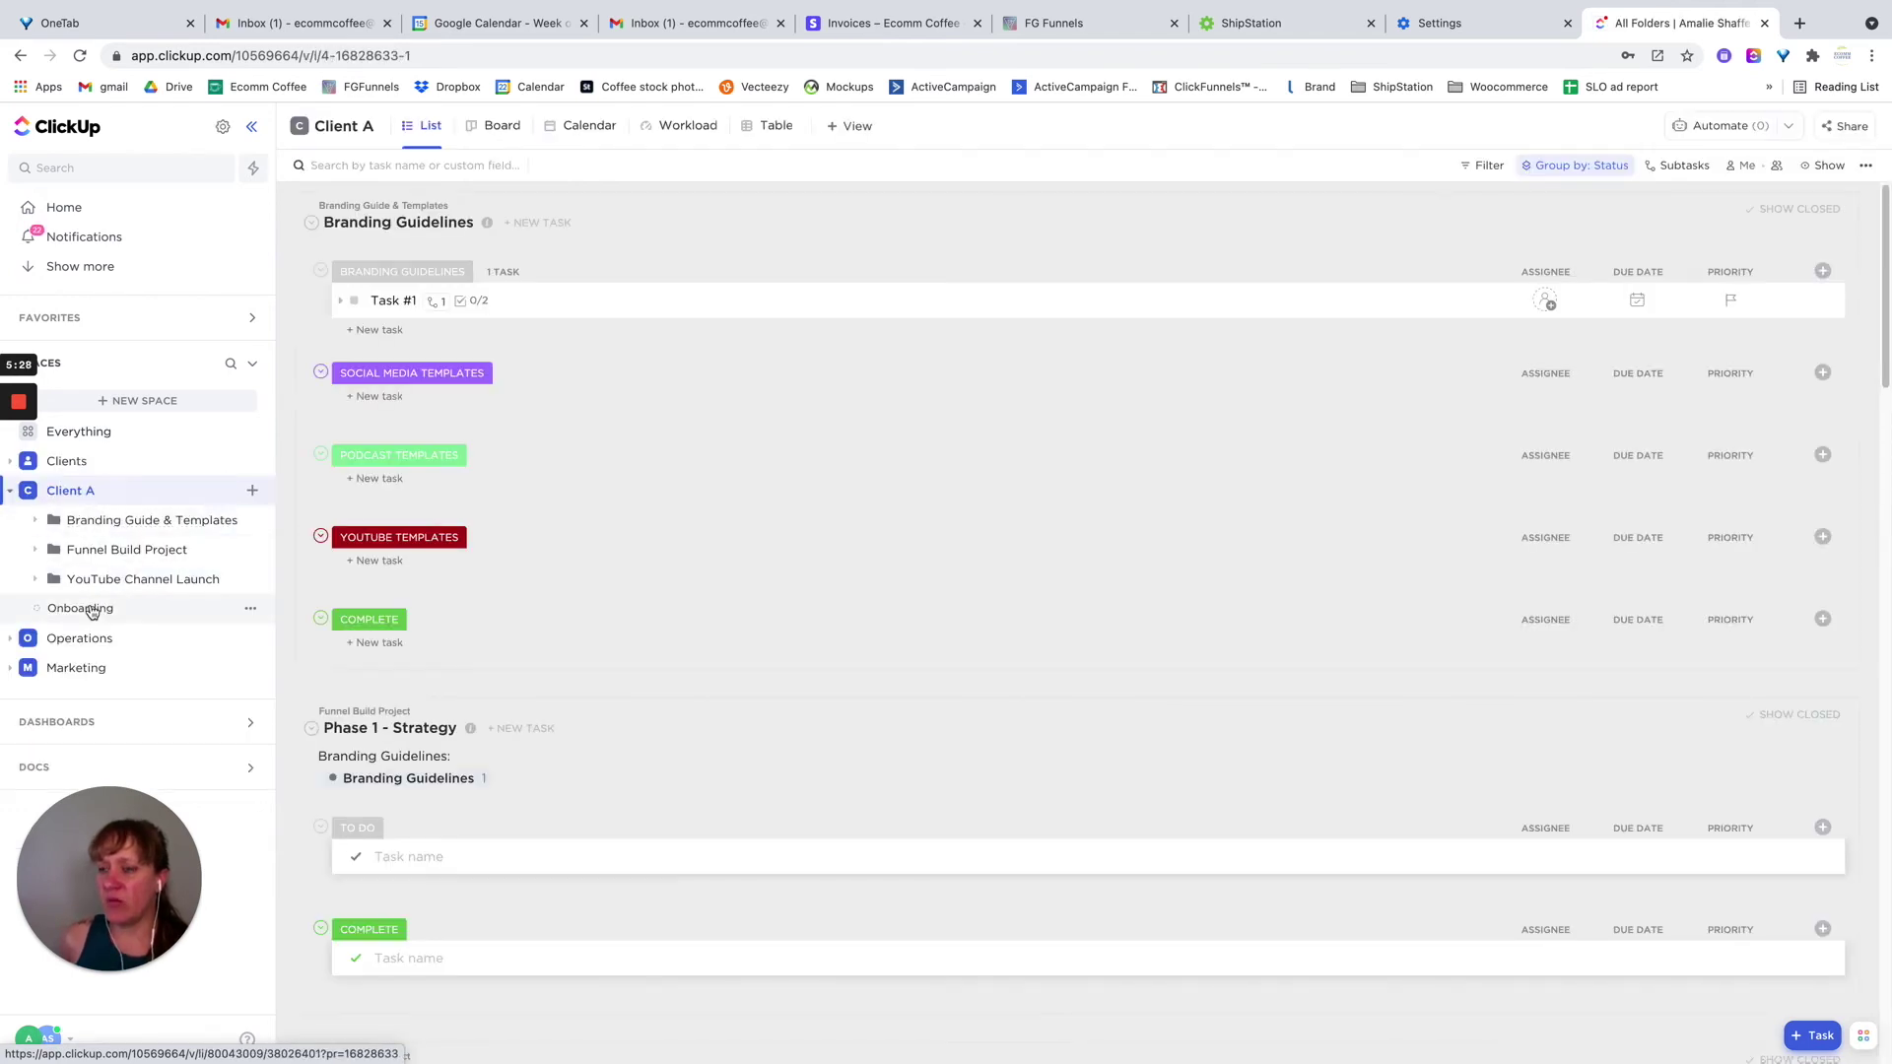
{"action": "left_click", "coordinate": [253, 491]}
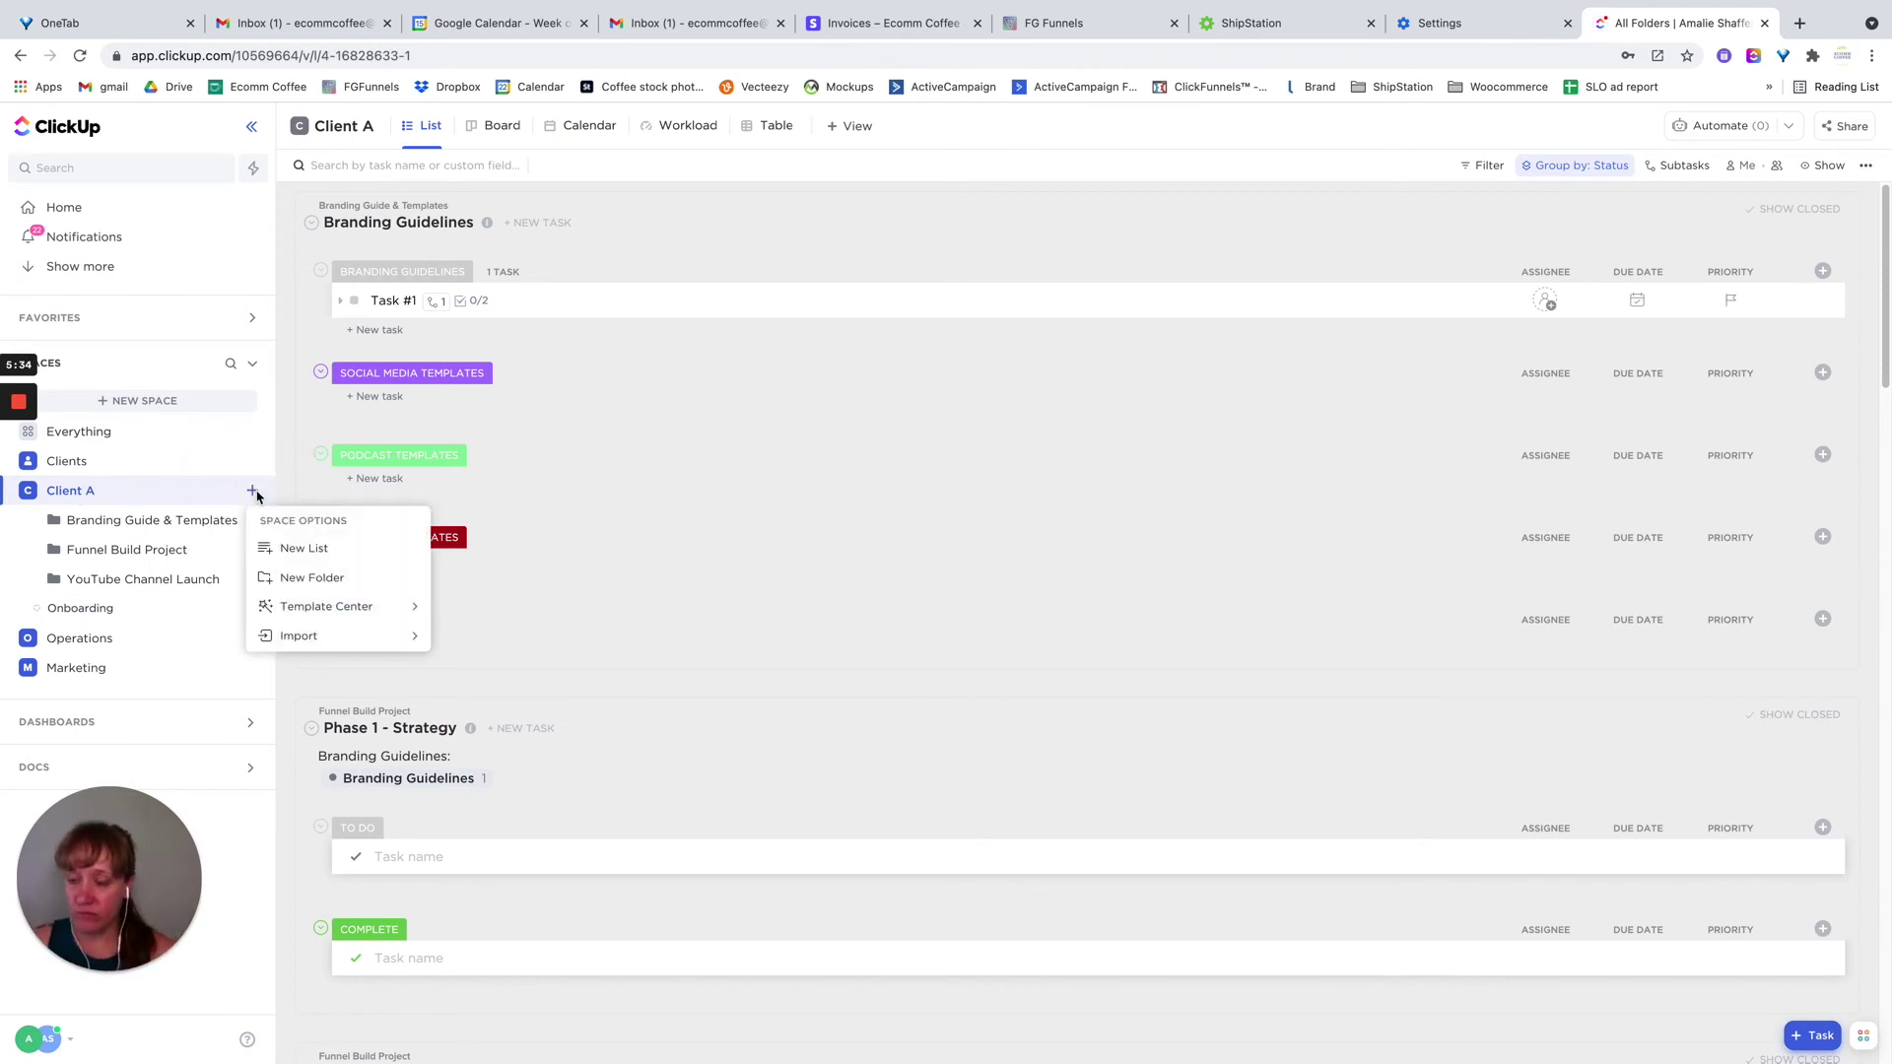
{"action": "left_click", "coordinate": [297, 549]}
{"action": "left_click", "coordinate": [890, 277]}
{"action": "type", "text": "Client Meeting"}
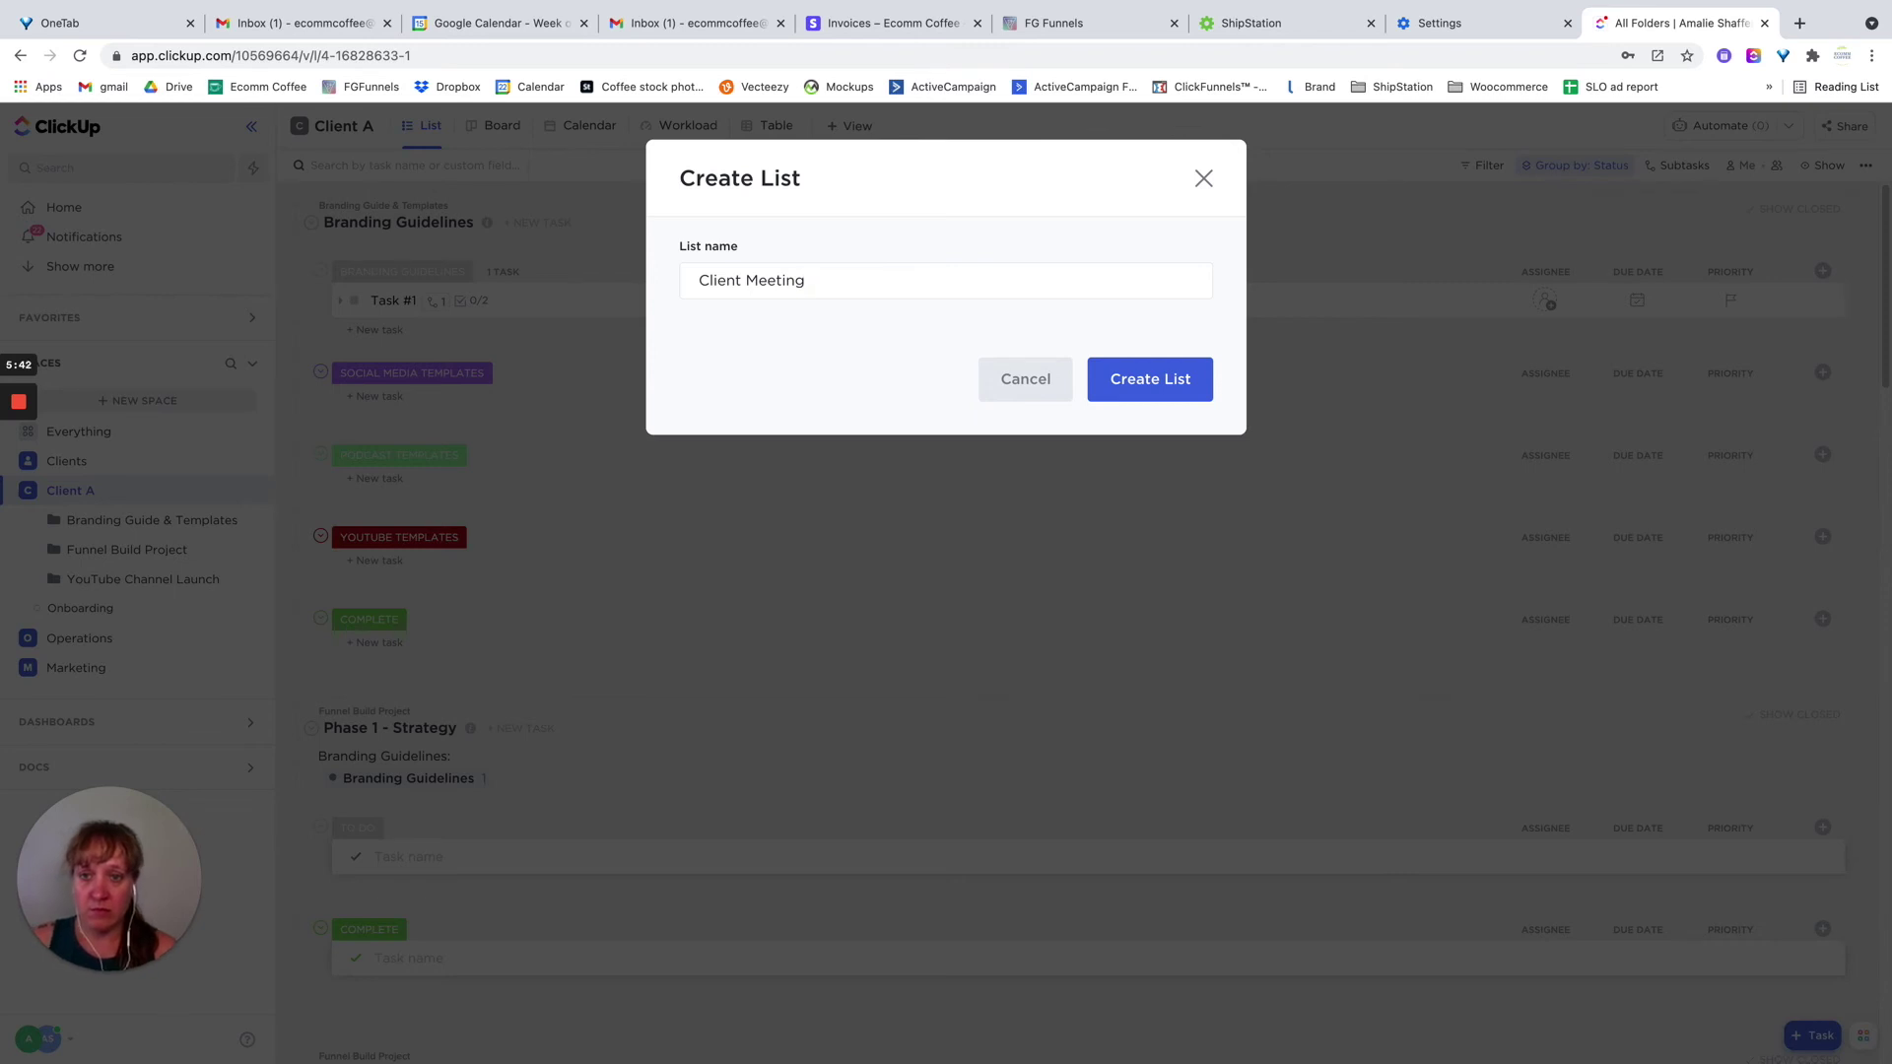
{"action": "key", "text": "Return"}
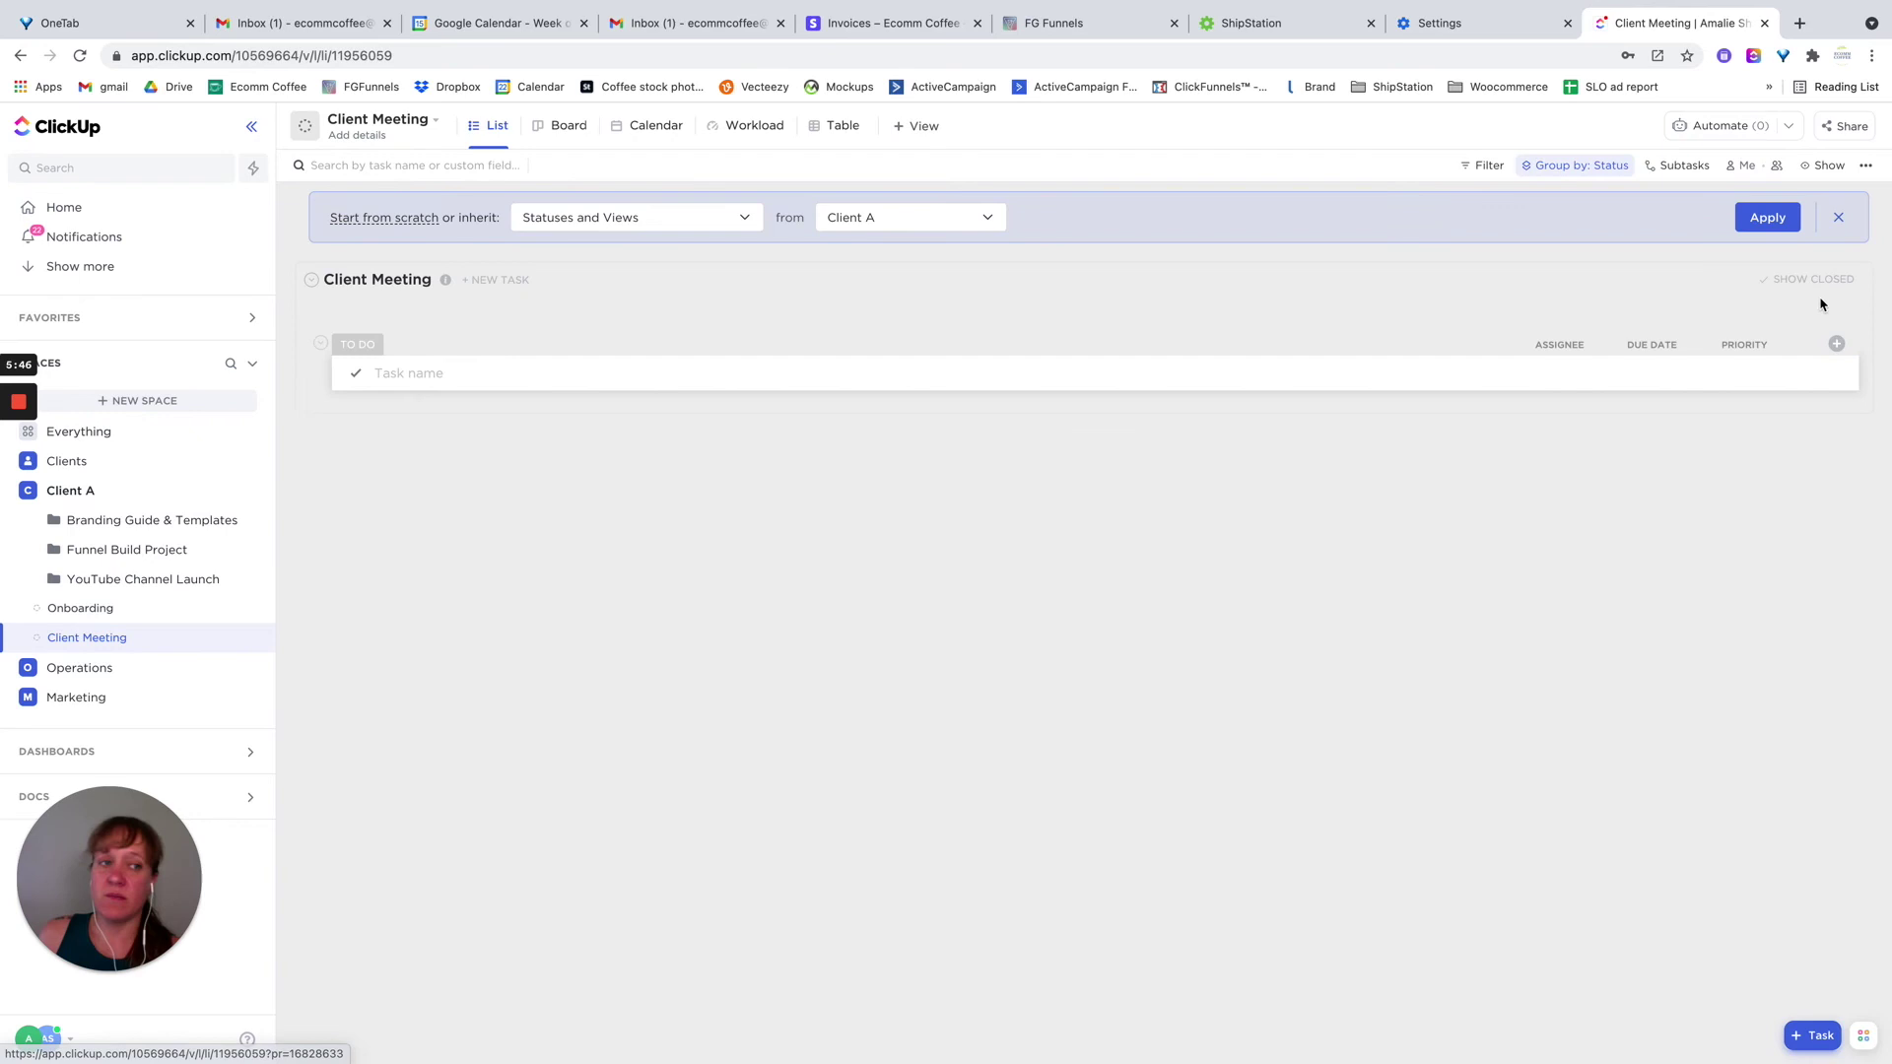
Inherit Client A's statuses and views, then add a to-do task named 'Meeting 6/15'
{"action": "left_click", "coordinate": [1763, 218]}
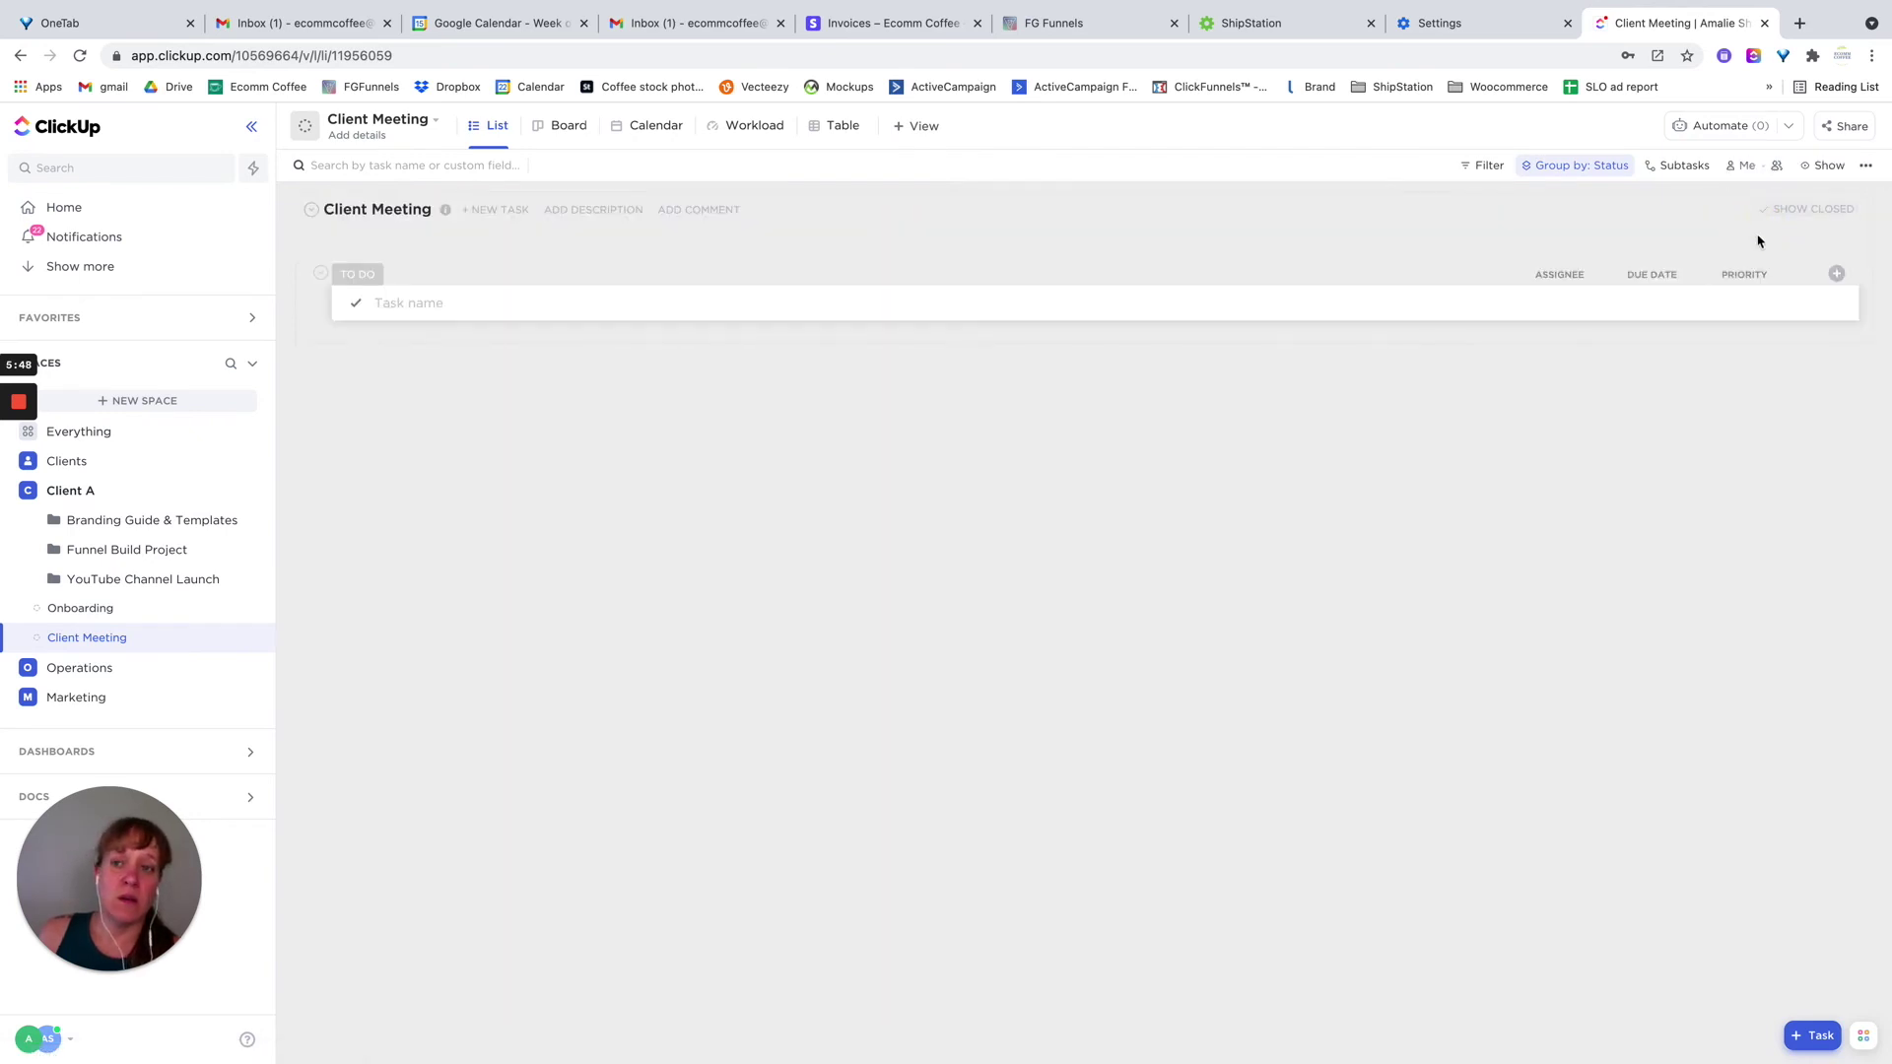
{"action": "left_click", "coordinate": [433, 304]}
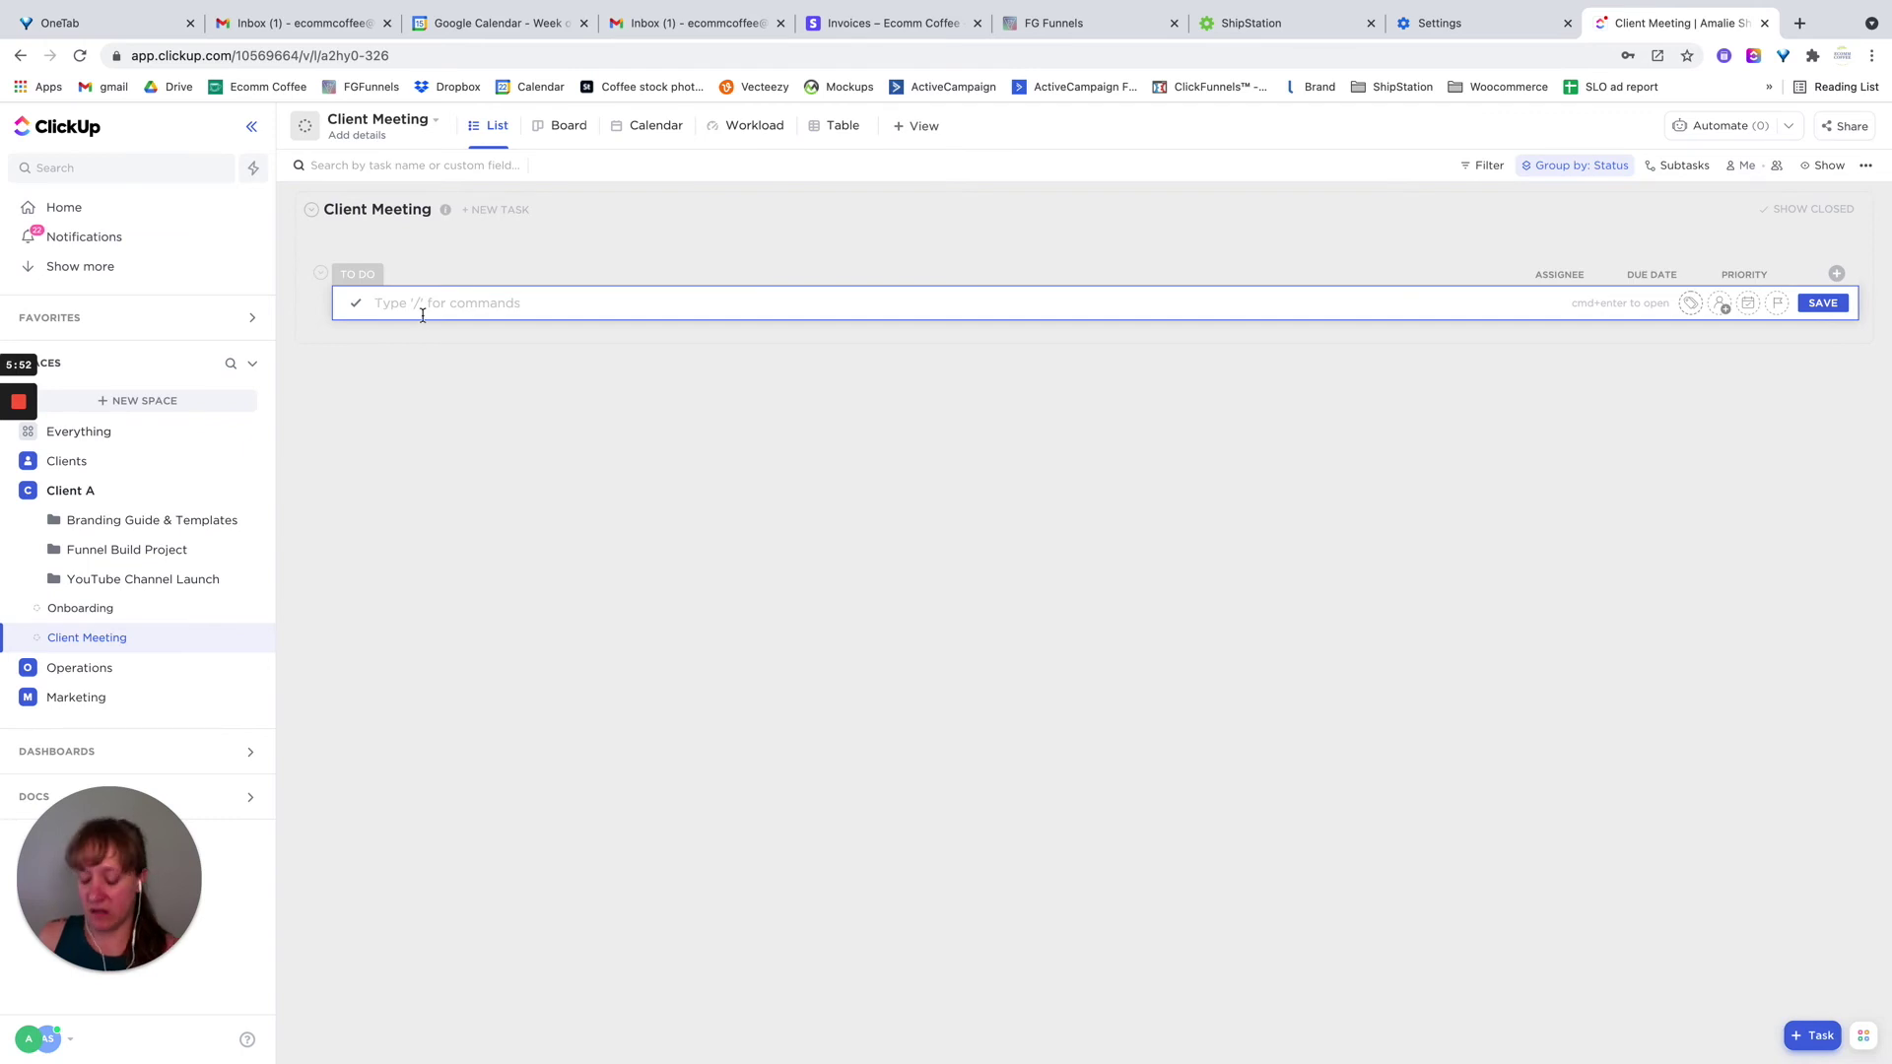
{"action": "type", "text": "Meetign "}
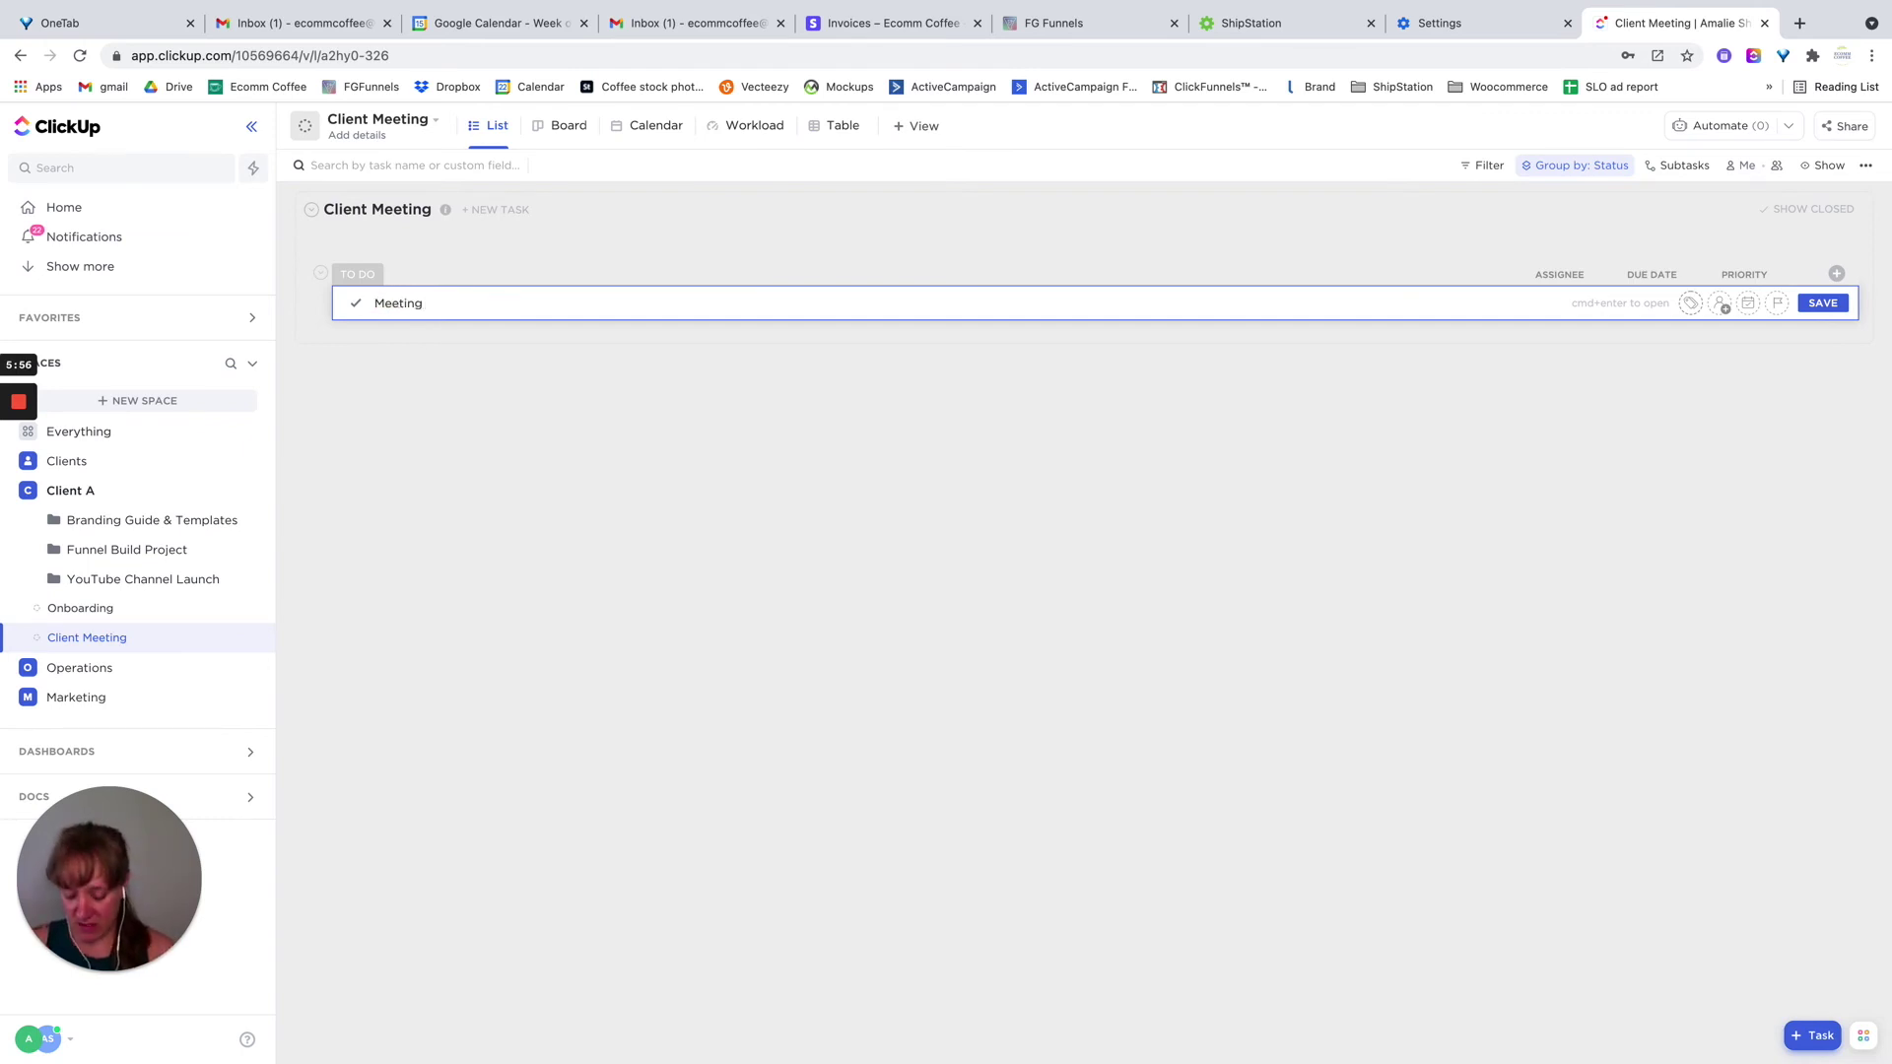
{"action": "type", "text": "6/1"}
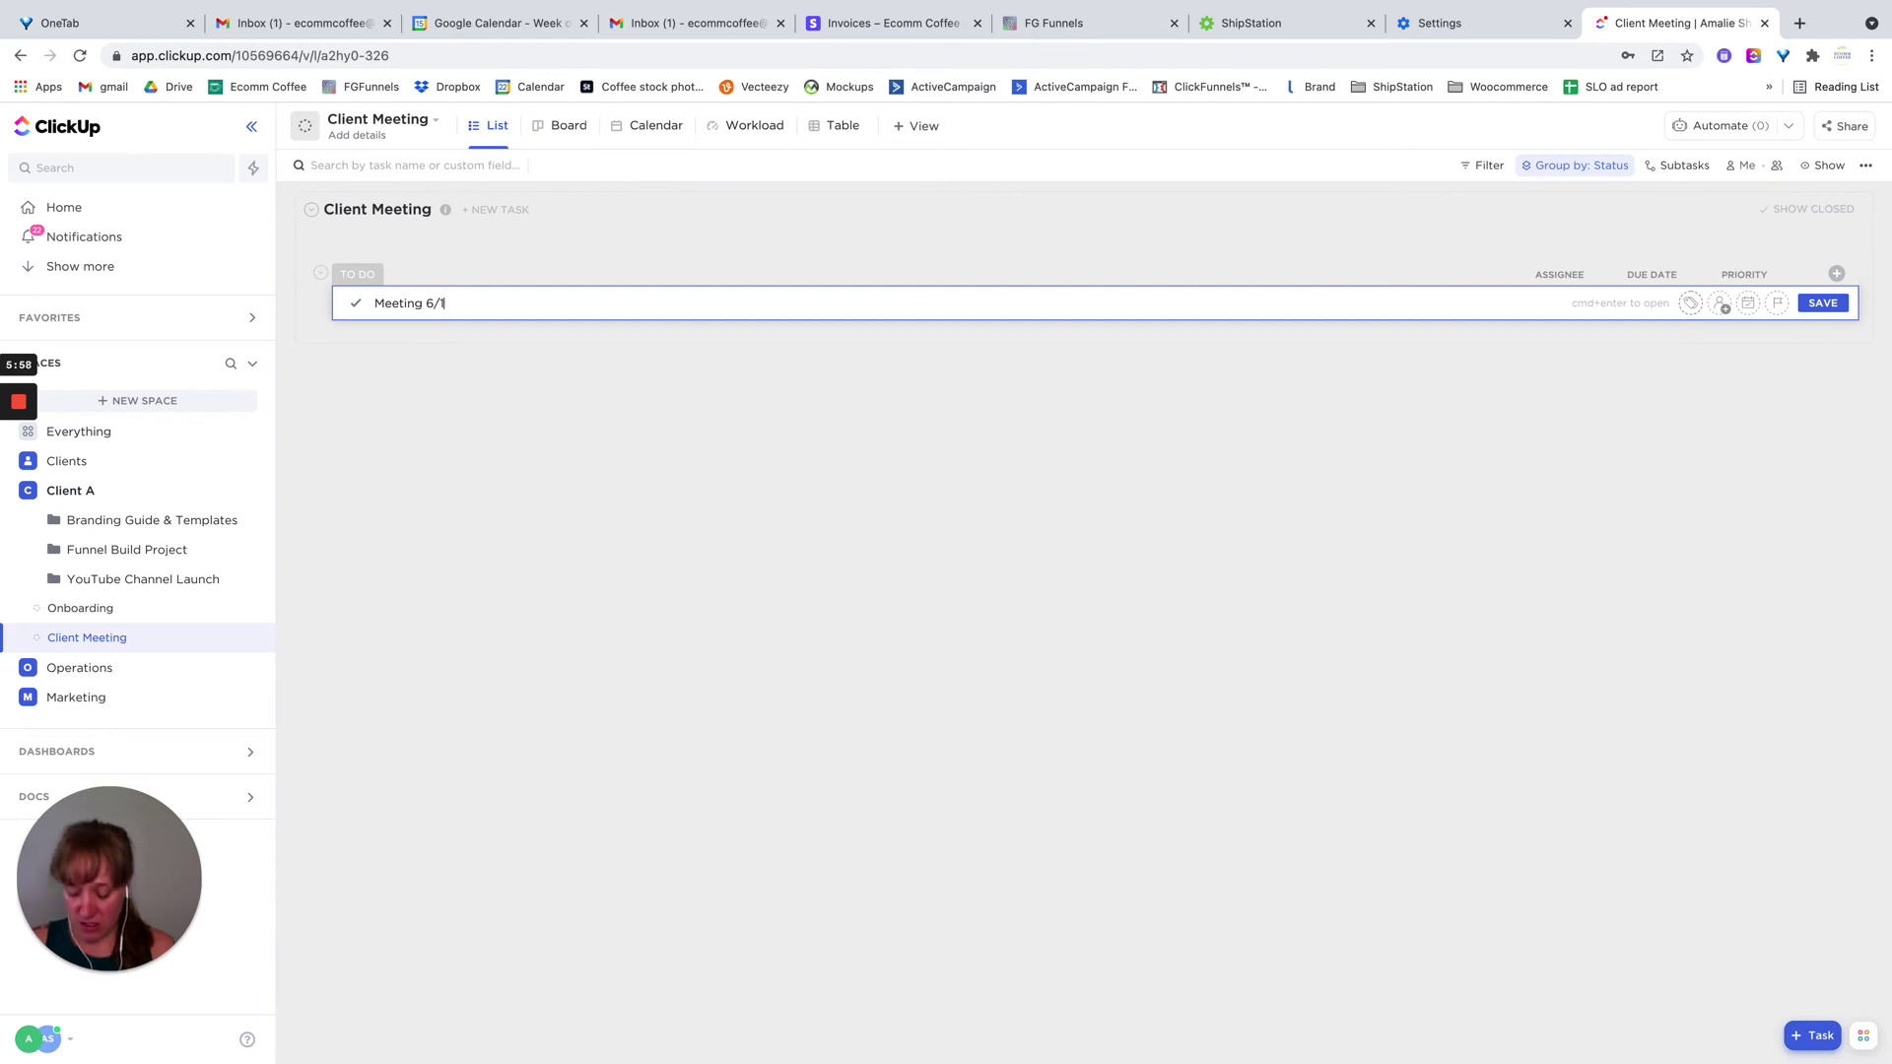
{"action": "type", "text": "5"}
{"action": "key", "text": "Return"}
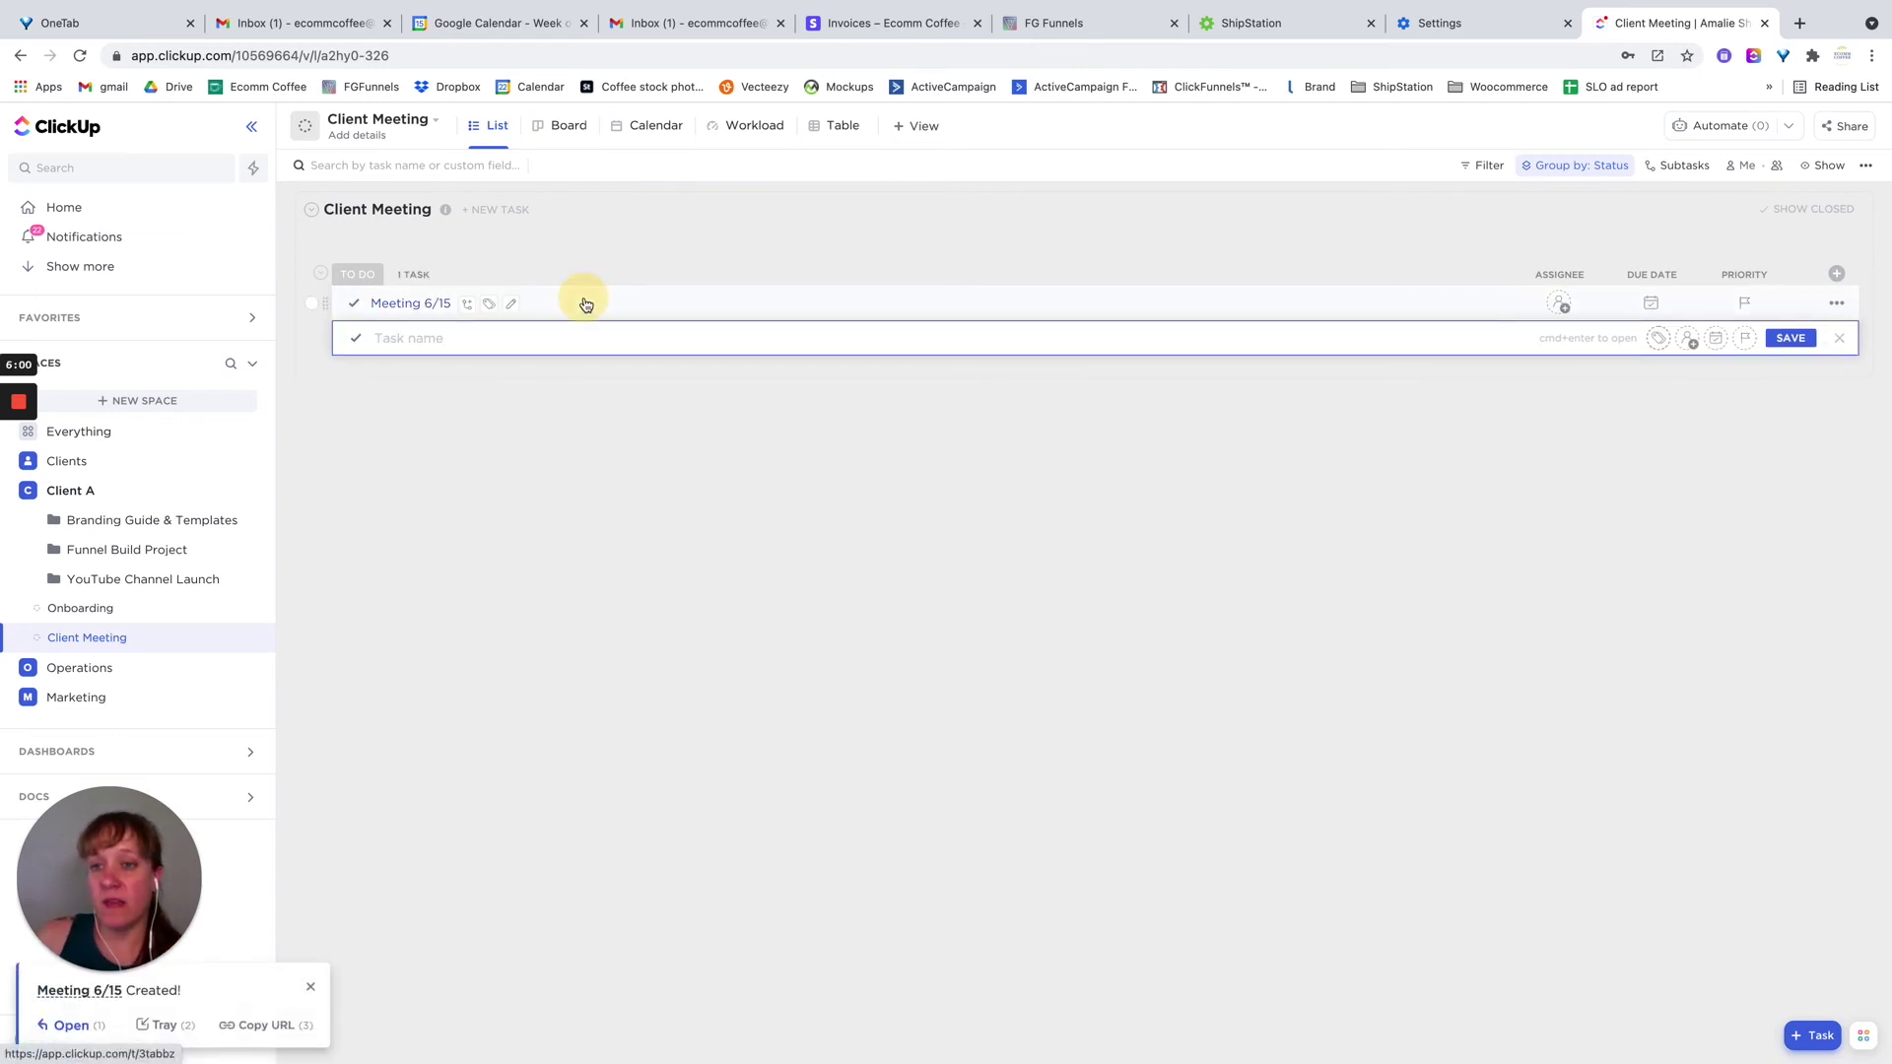
{"action": "left_click", "coordinate": [585, 303]}
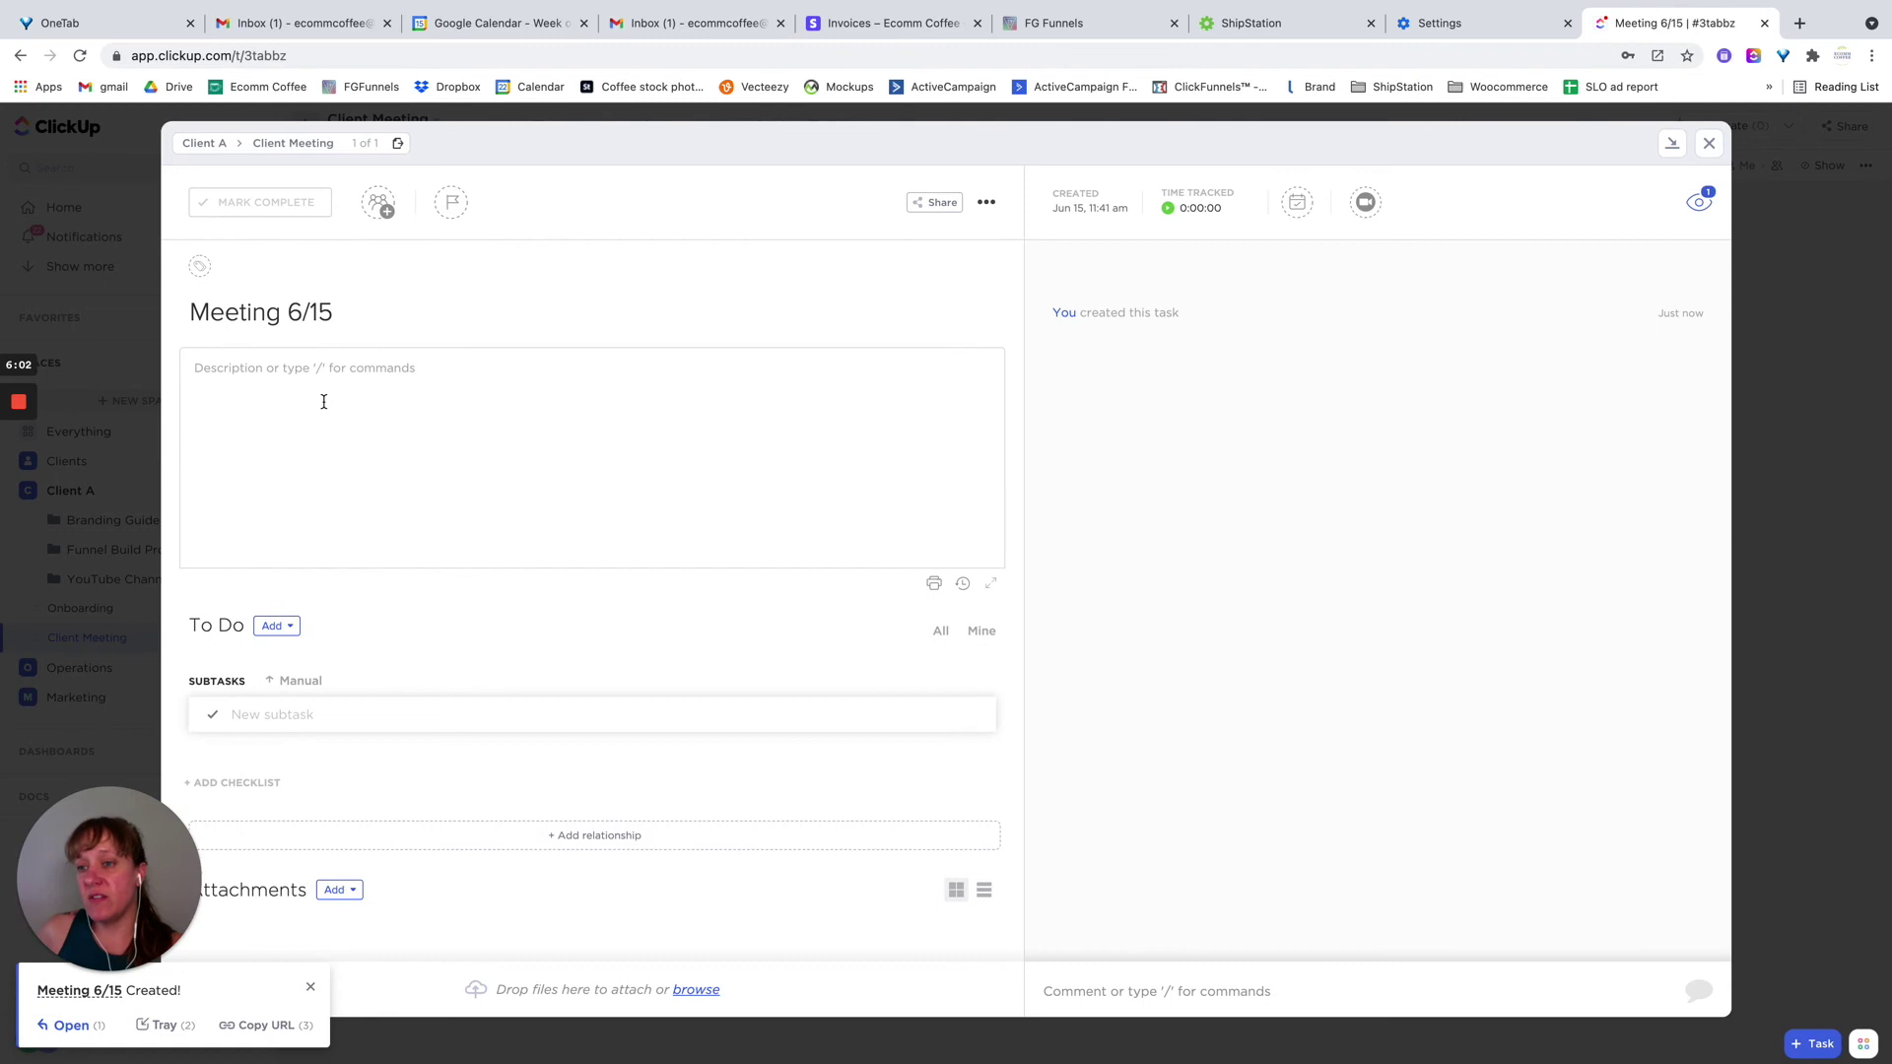
Attach a new untitled doc to the Meeting 6/15 task and return to its details
{"action": "left_click", "coordinate": [339, 889]}
{"action": "left_click", "coordinate": [371, 877]}
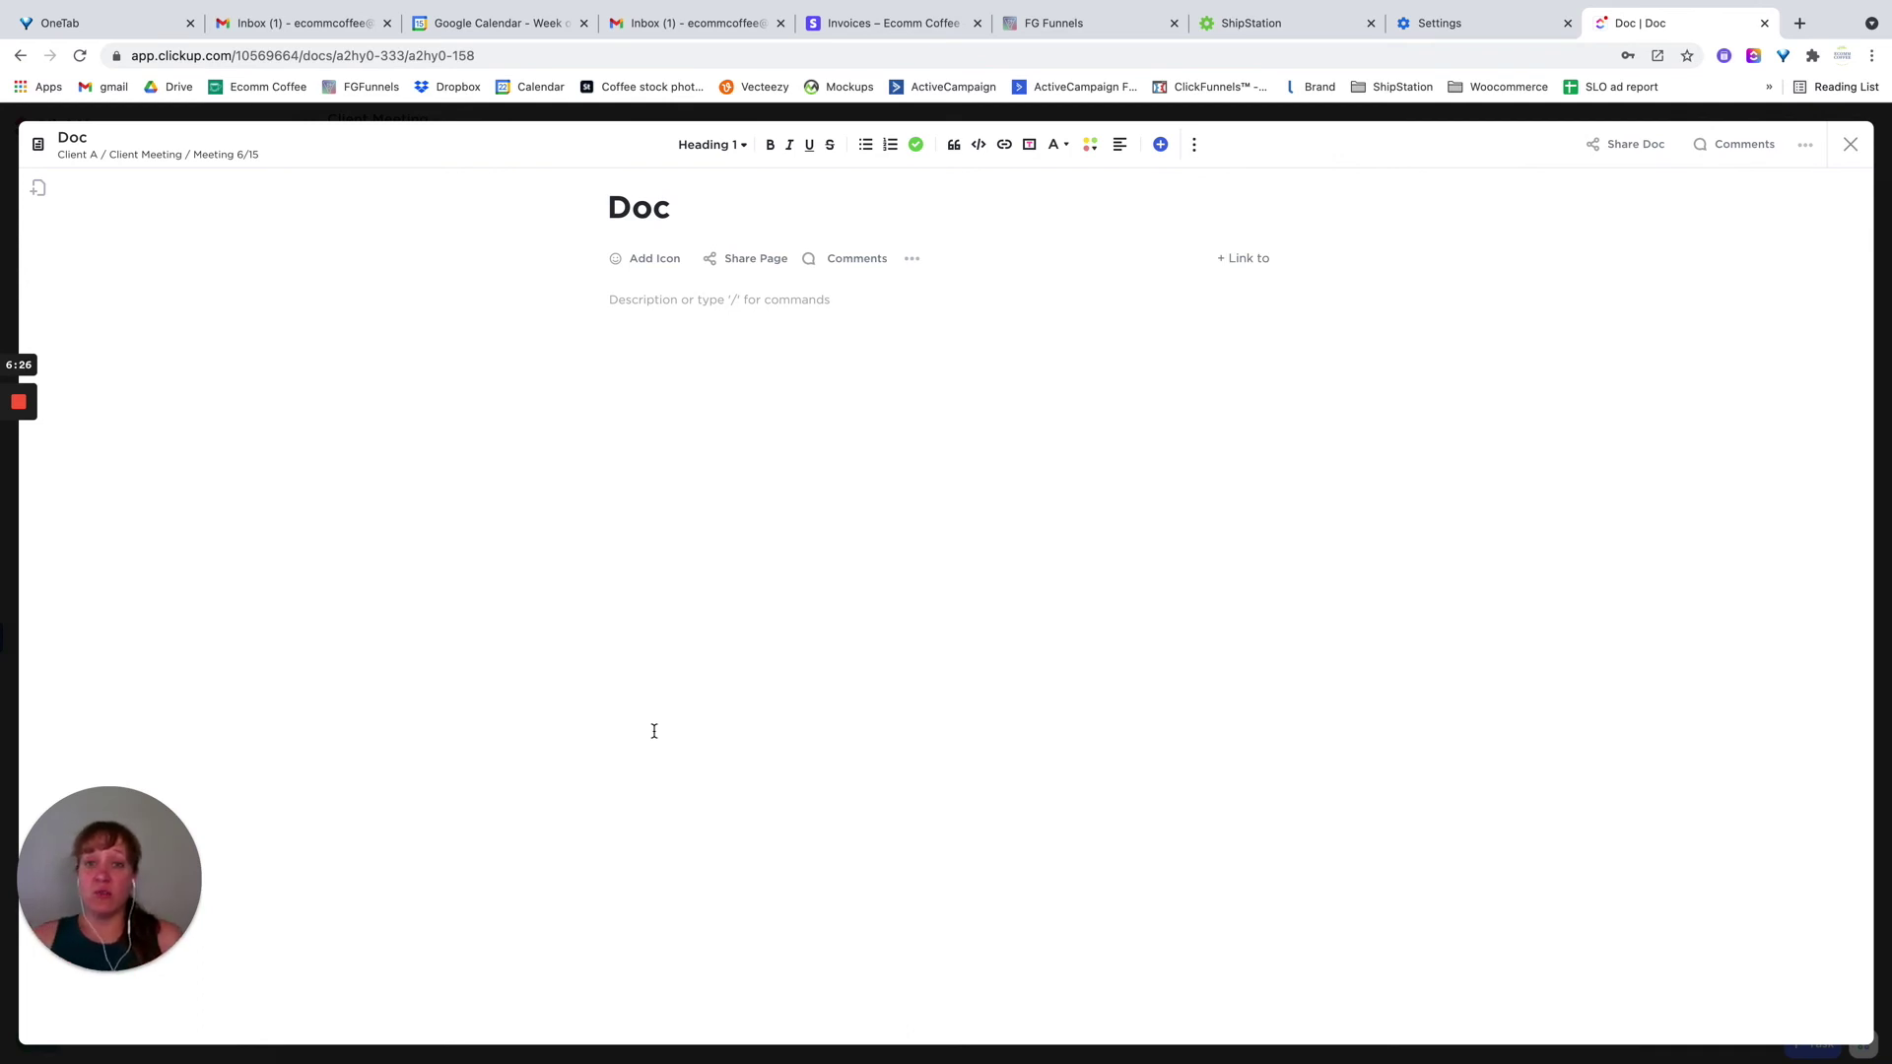
{"action": "left_click", "coordinate": [1851, 144]}
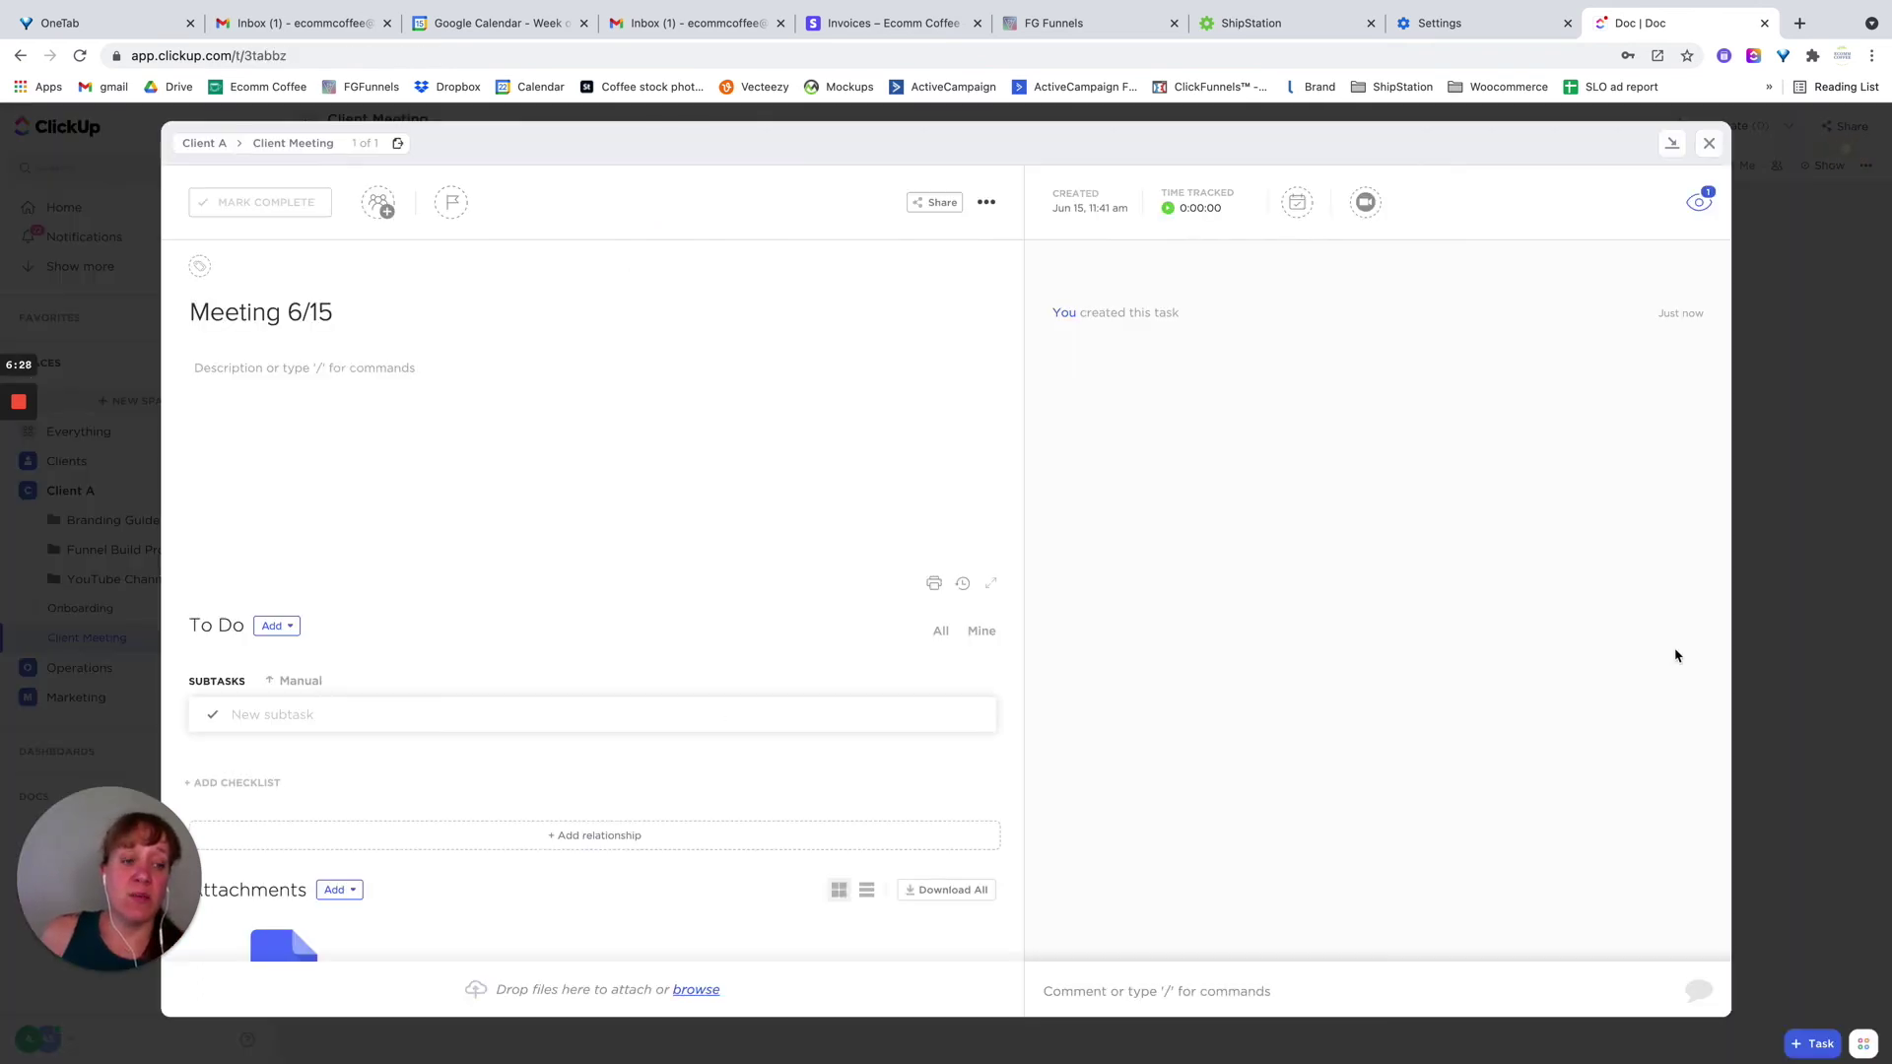
{"action": "left_click", "coordinate": [1862, 1048]}
Open the Notepad's Notes note to view its Item #1 and Item #2 checklist
{"action": "left_click", "coordinate": [1785, 896]}
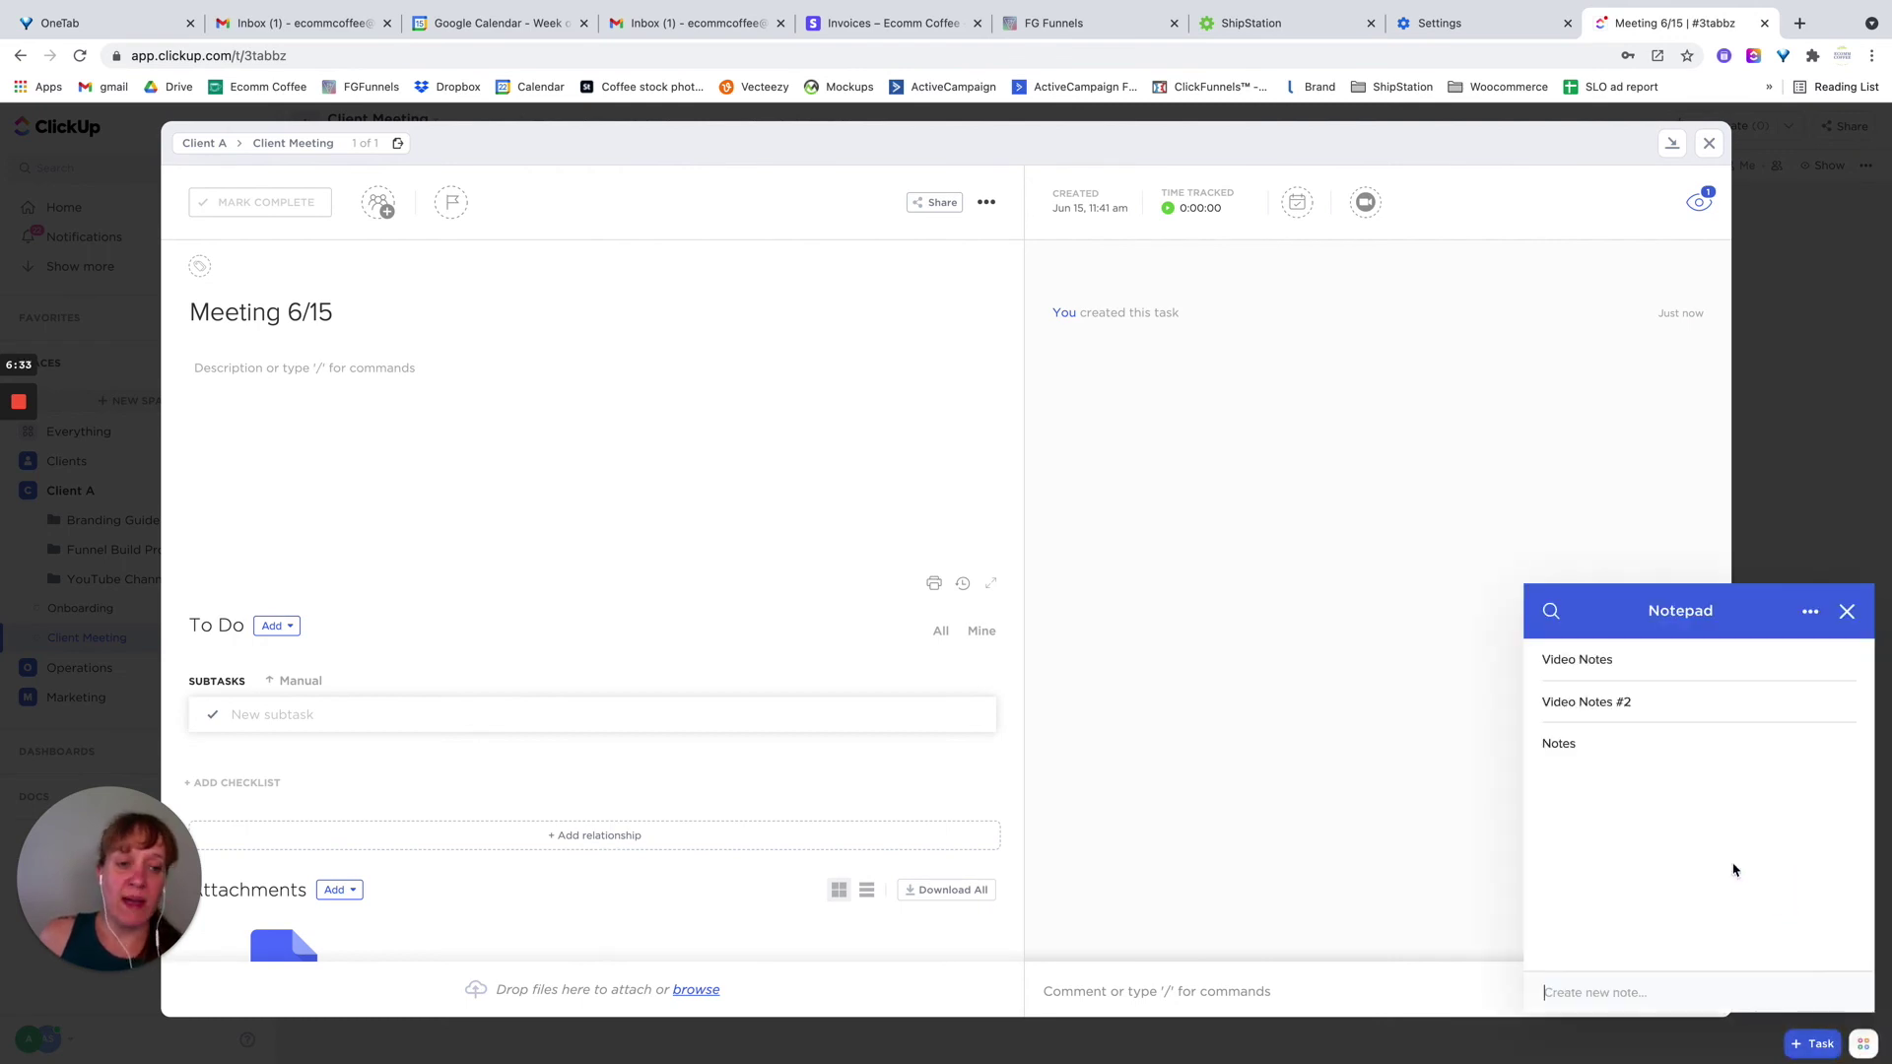
{"action": "left_click", "coordinate": [1566, 750]}
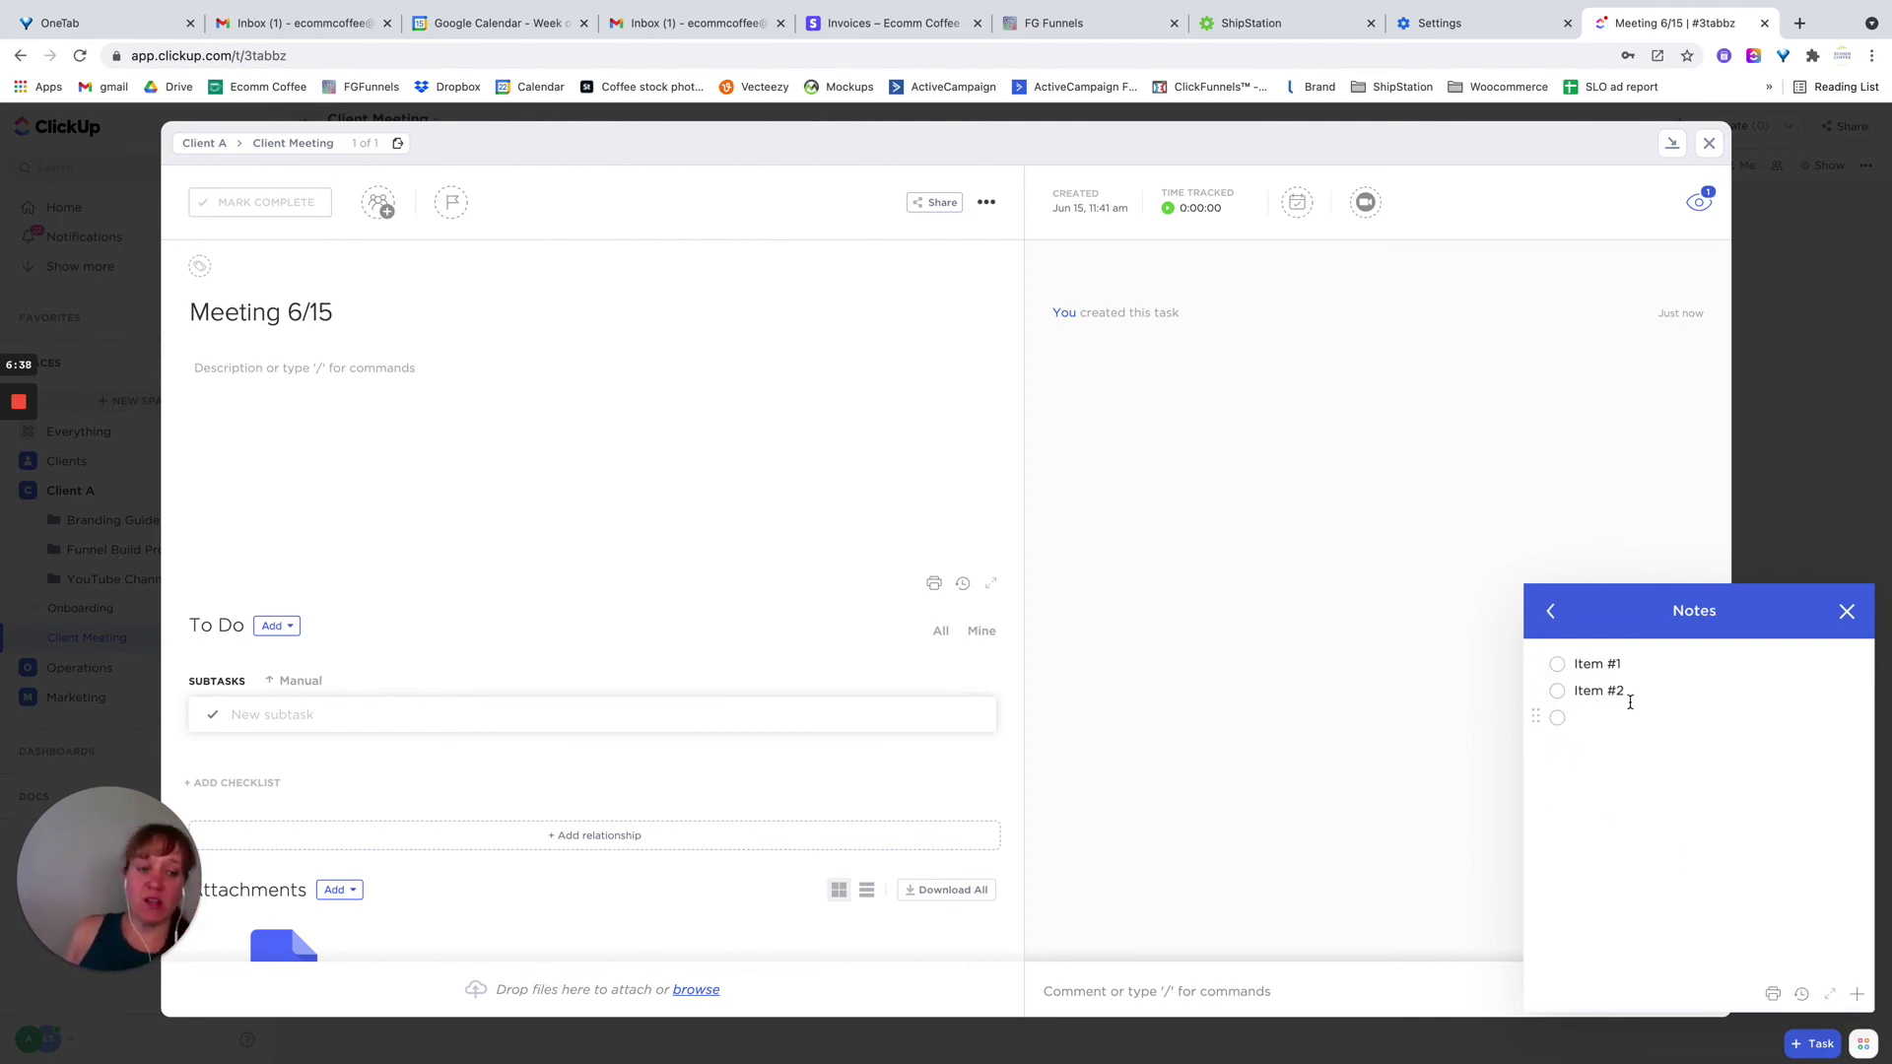
{"action": "left_click", "coordinate": [1636, 666]}
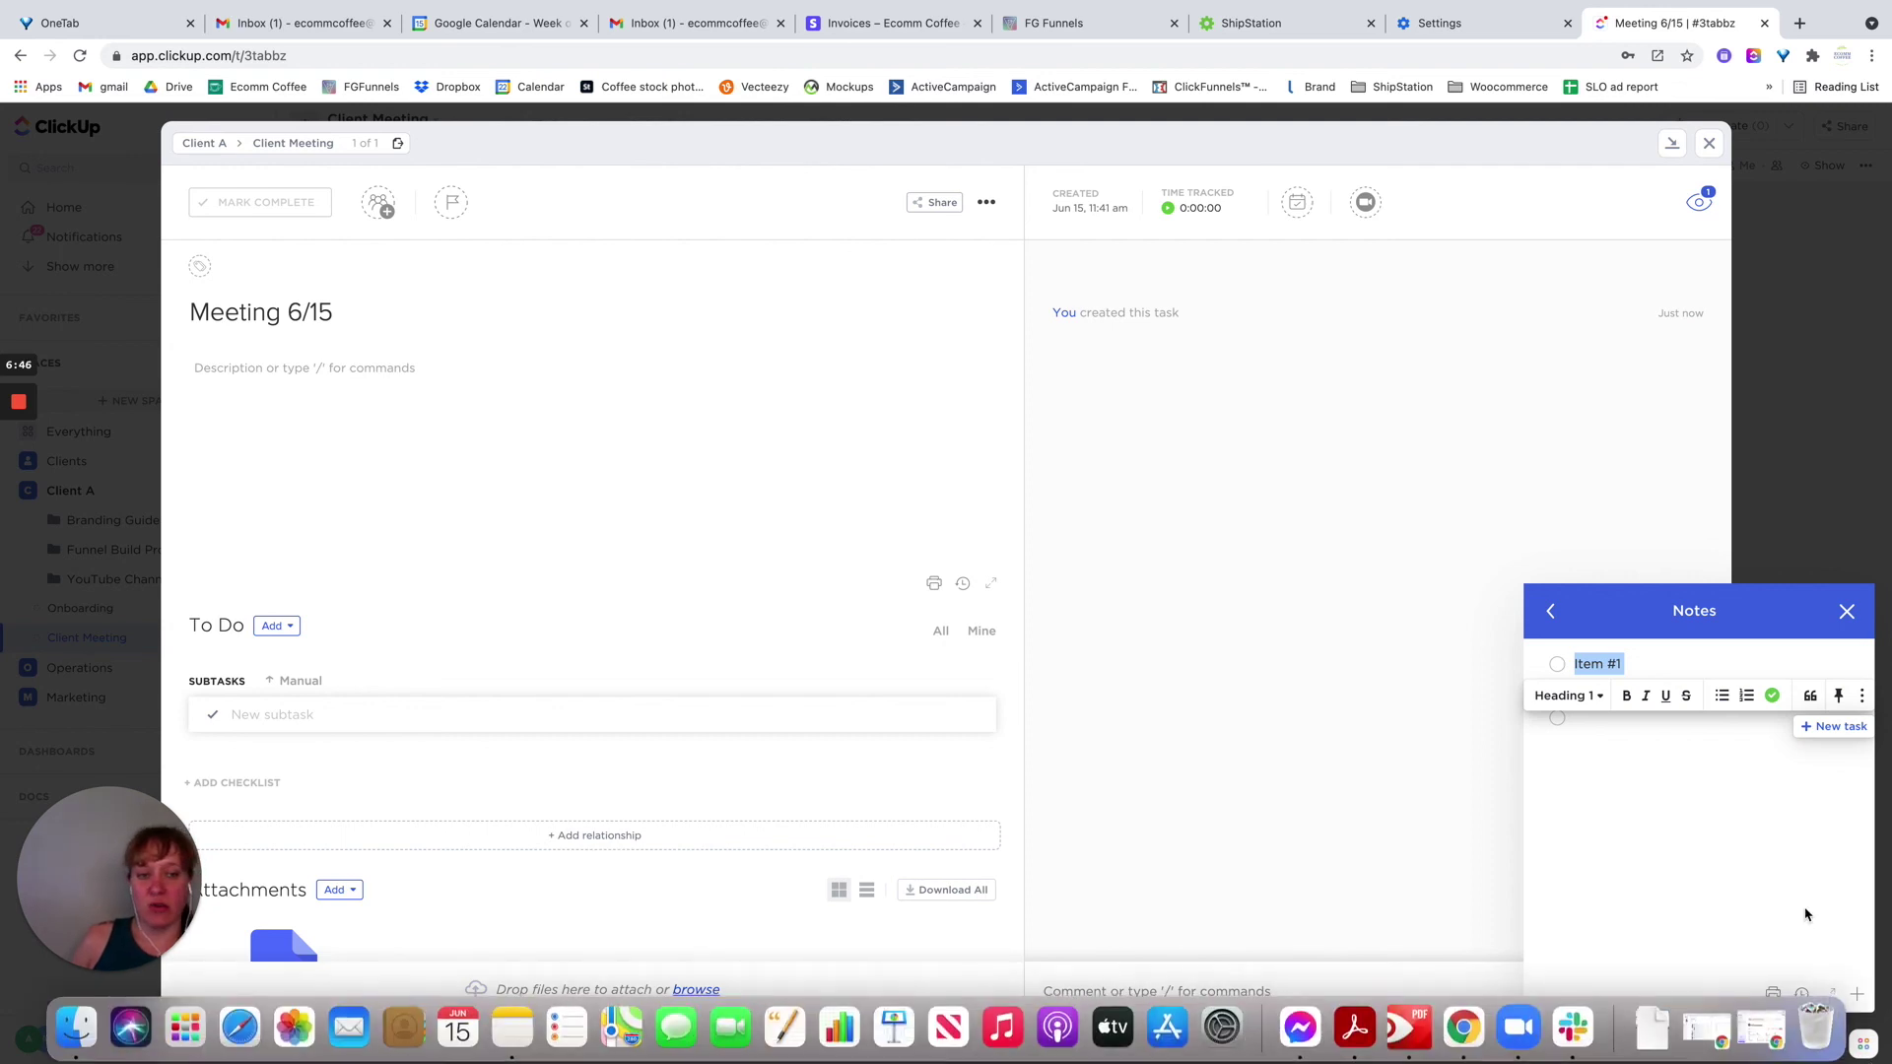
{"action": "left_click", "coordinate": [1621, 778]}
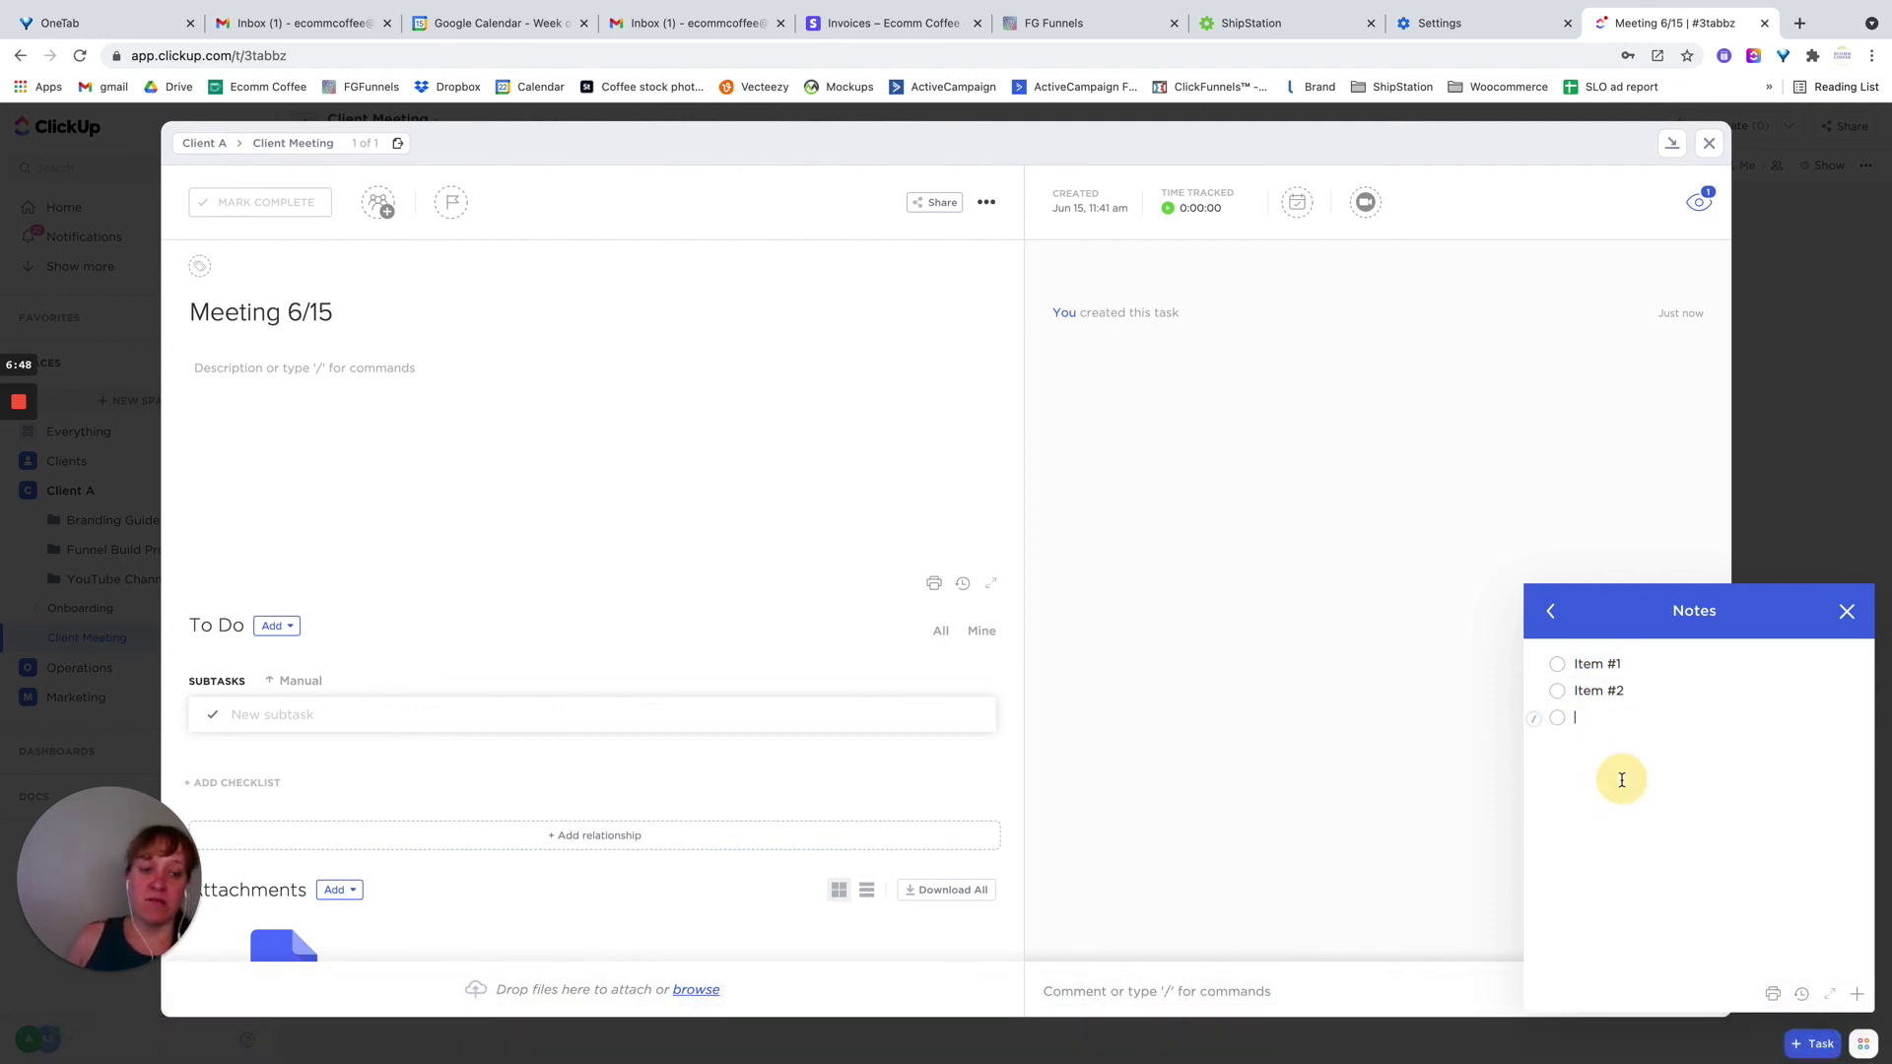